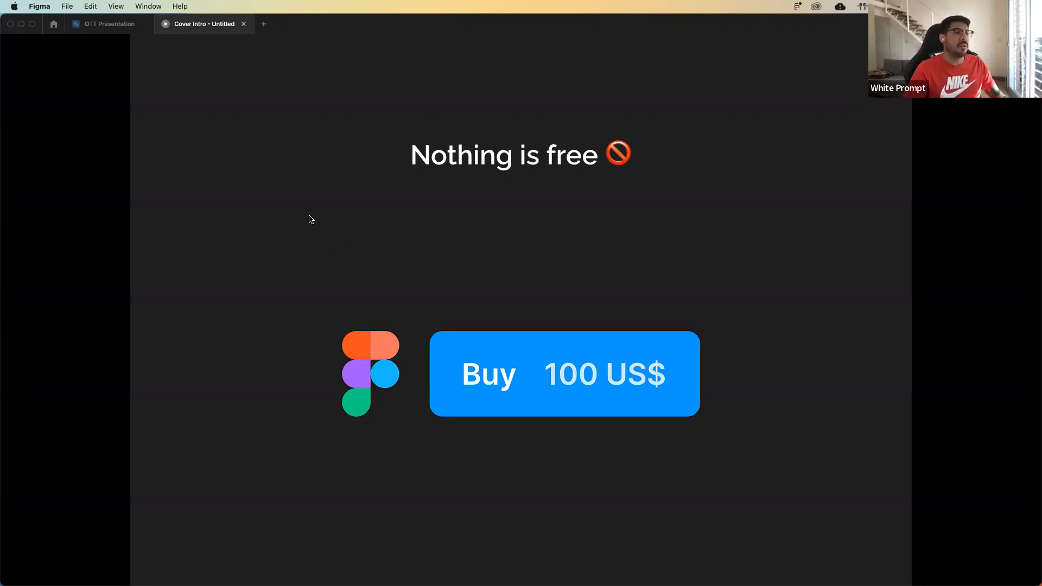
# Switch to the OTT Presentation file and examine the Remove BG page's plugin description, product card and camera image.
pyautogui.click(109, 23)
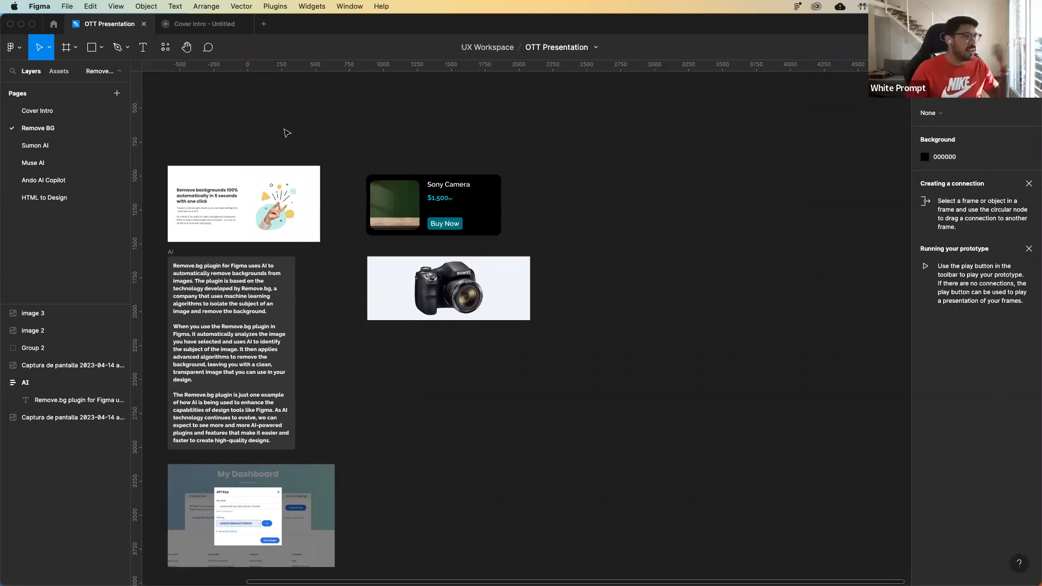
pyautogui.scroll(5, 288, 137)
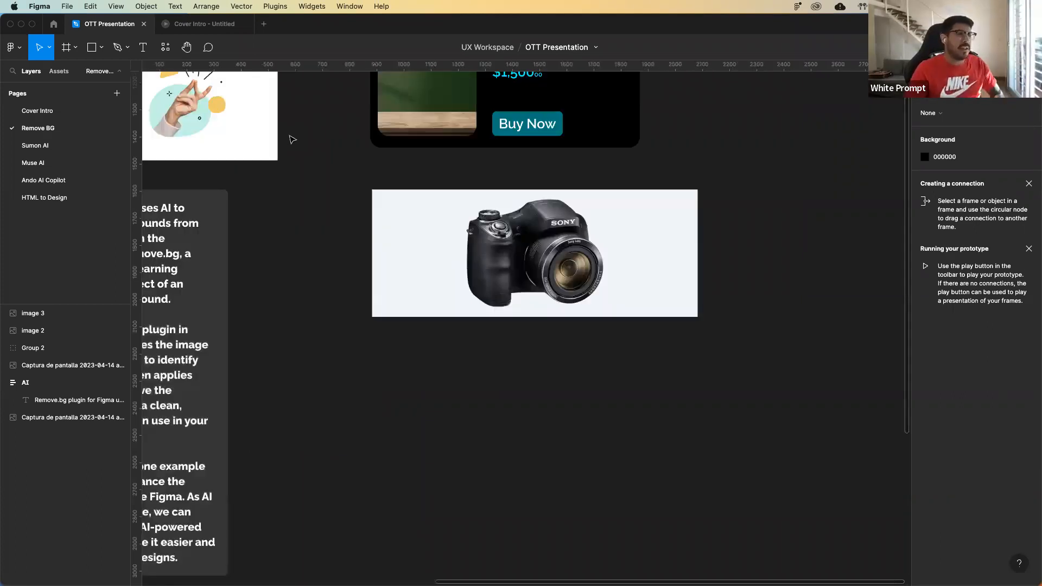
pyautogui.scroll(3, 292, 140)
pyautogui.hscroll(-3, 292, 139)
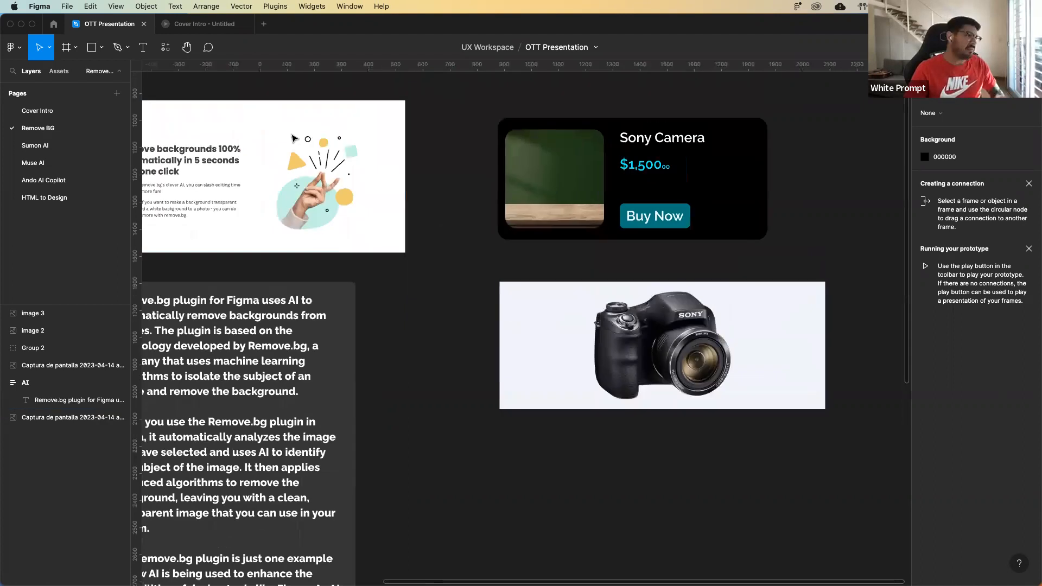
pyautogui.hscroll(-2, 293, 138)
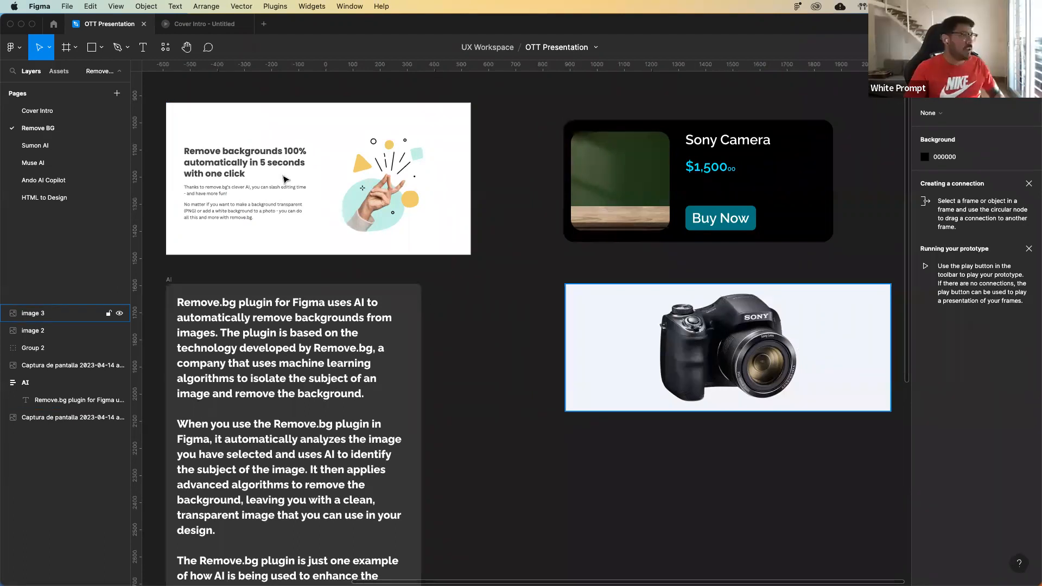
pyautogui.scroll(-2, 482, 270)
pyautogui.scroll(-1, 492, 274)
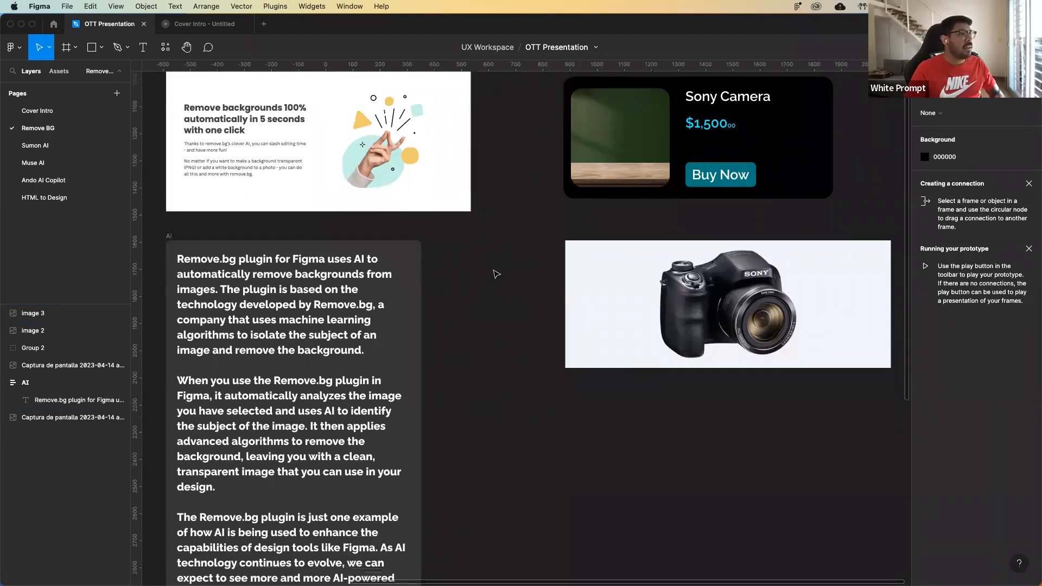
pyautogui.scroll(-4, 496, 272)
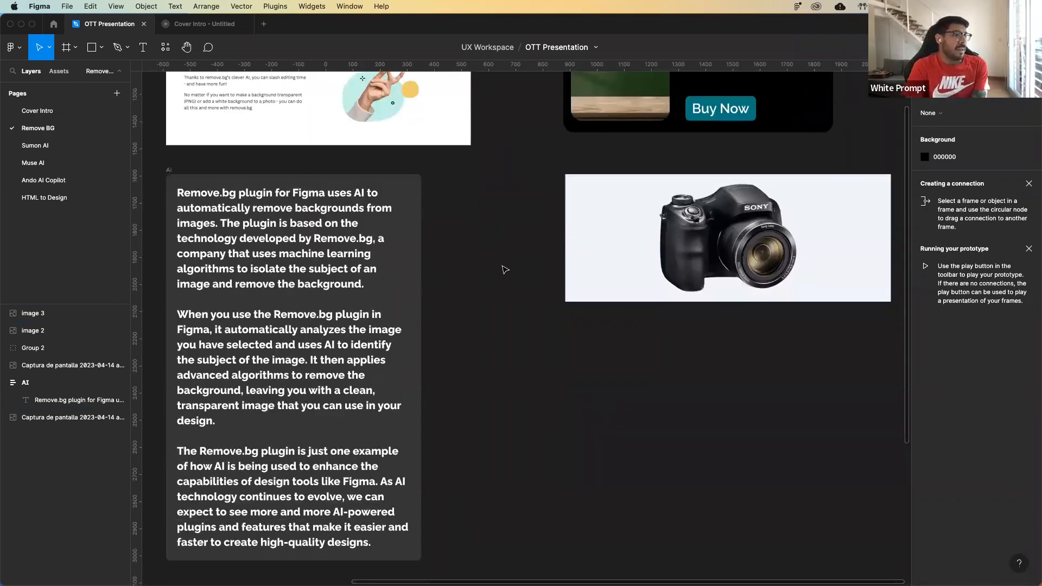
pyautogui.hscroll(3, 505, 270)
pyautogui.scroll(8, 497, 276)
pyautogui.hscroll(-10, 497, 277)
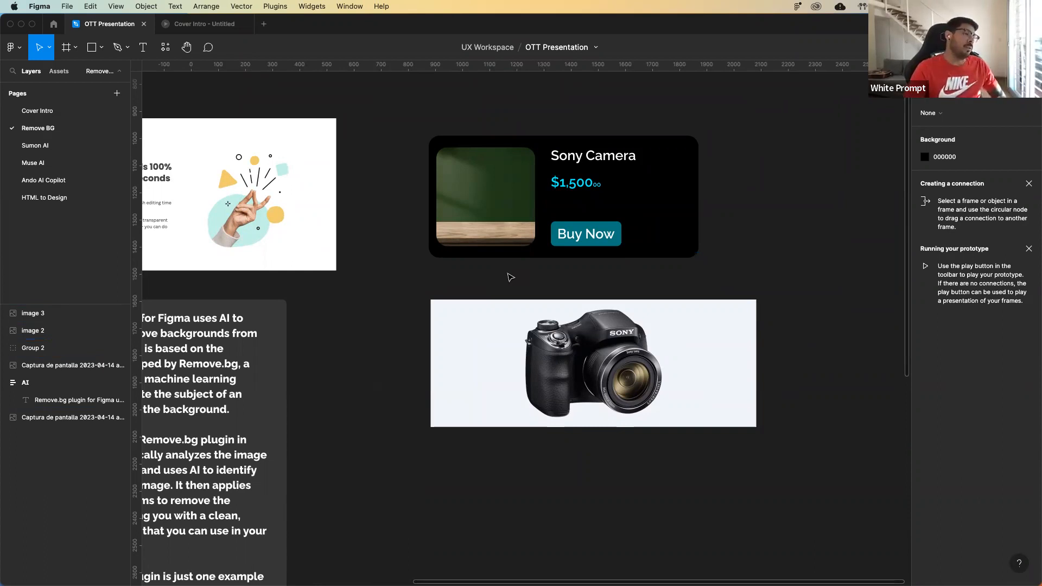
# Move the Sony camera image slightly left below the product card and remove its background with the Remove BG plugin.
pyautogui.moveTo(533, 375); pyautogui.dragTo(506, 370)
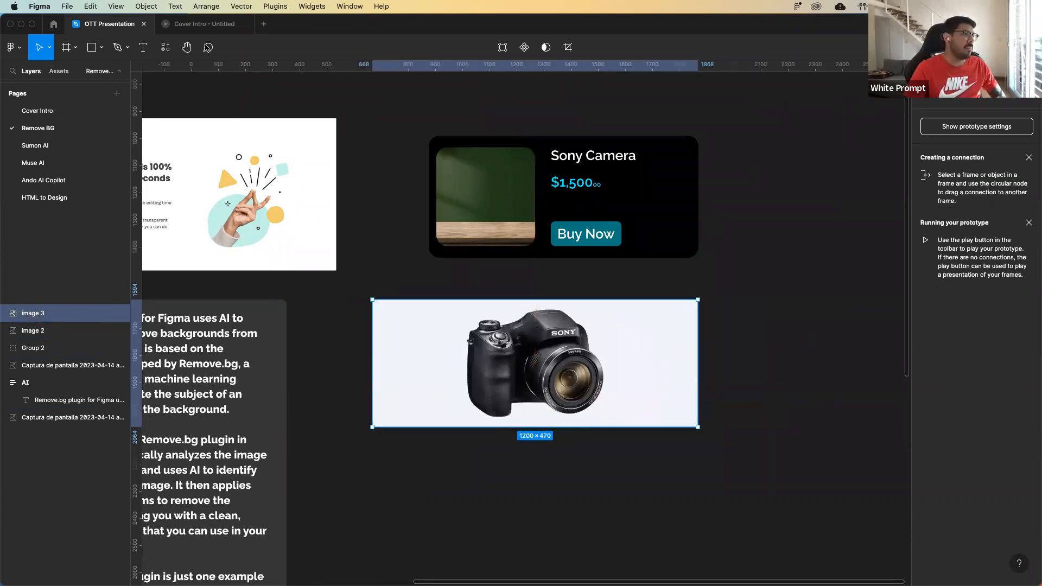
pyautogui.click(436, 290)
pyautogui.click(380, 303)
pyautogui.click(166, 48)
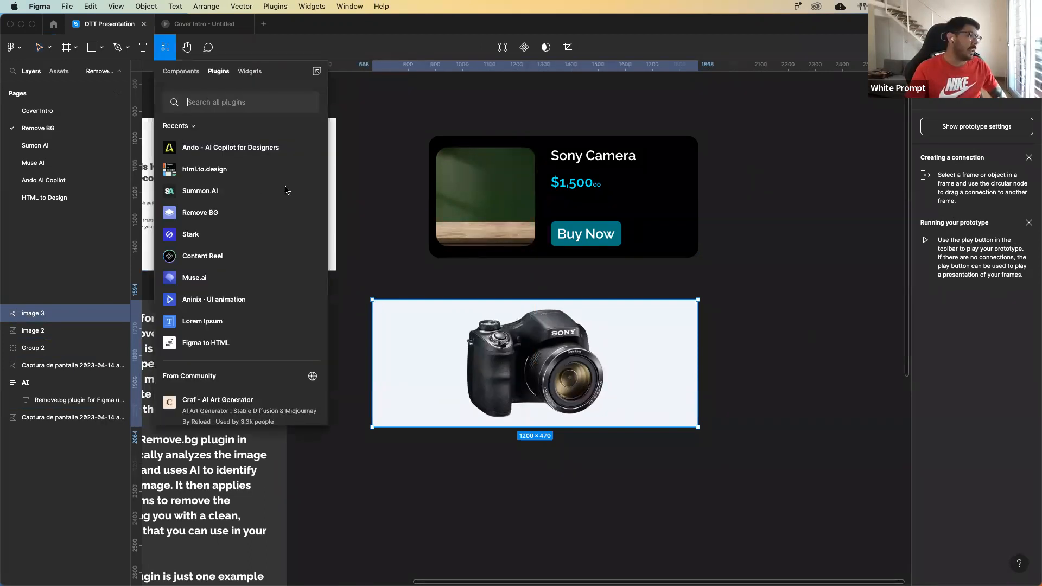
pyautogui.moveTo(246, 213)
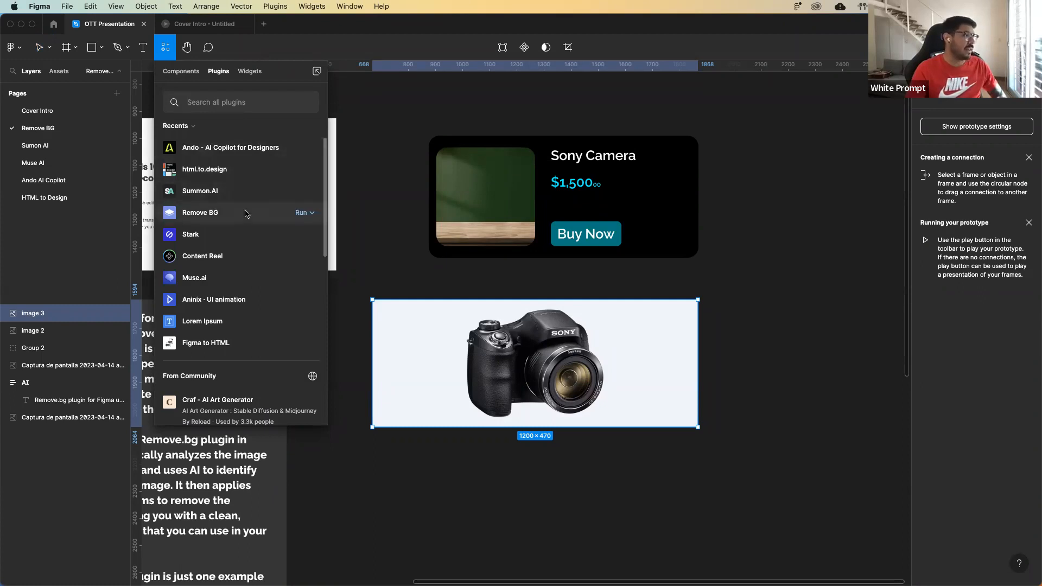
pyautogui.click(200, 217)
pyautogui.click(220, 221)
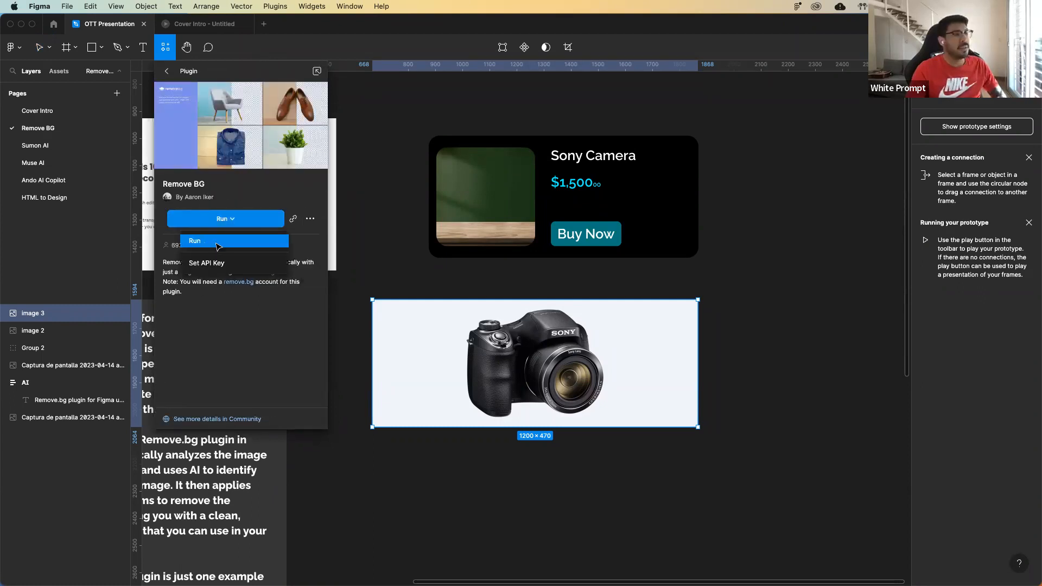
pyautogui.click(218, 241)
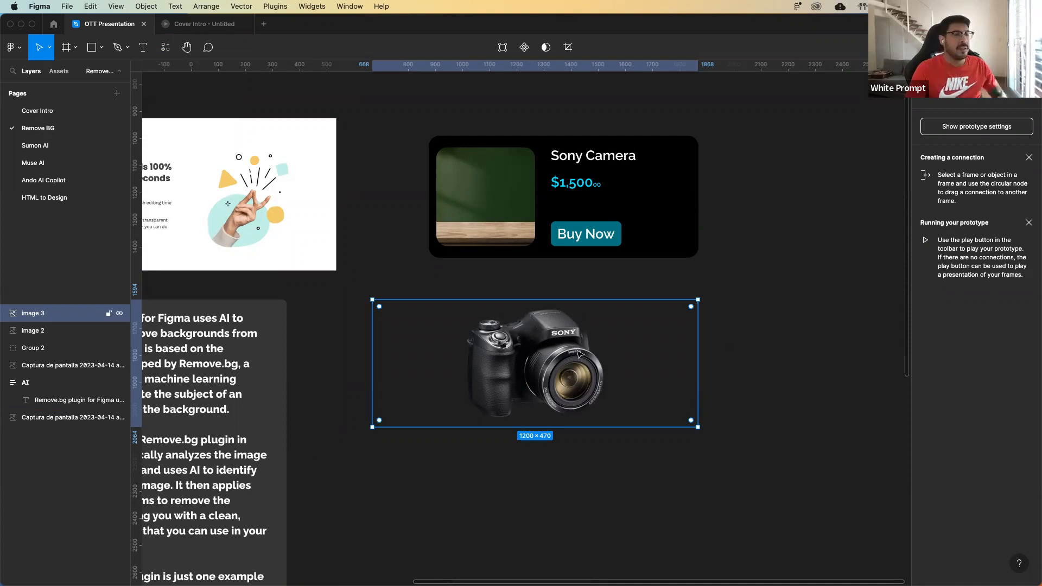
# Examine the cutout edges of the Sony camera image up close.
pyautogui.click(734, 367)
pyautogui.press('super+plus')
pyautogui.press('super+plus')
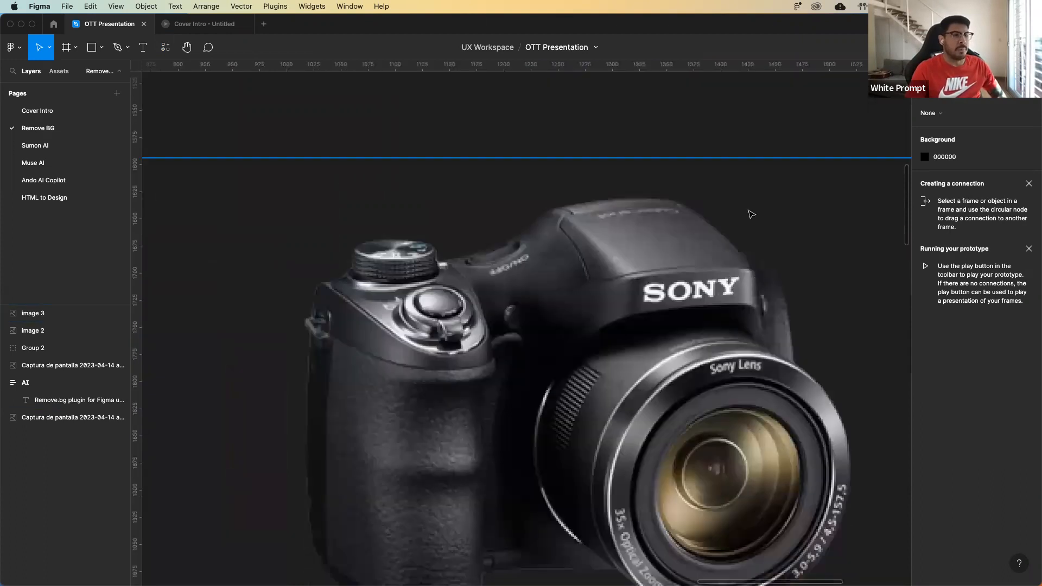
pyautogui.scroll(-2, 752, 214)
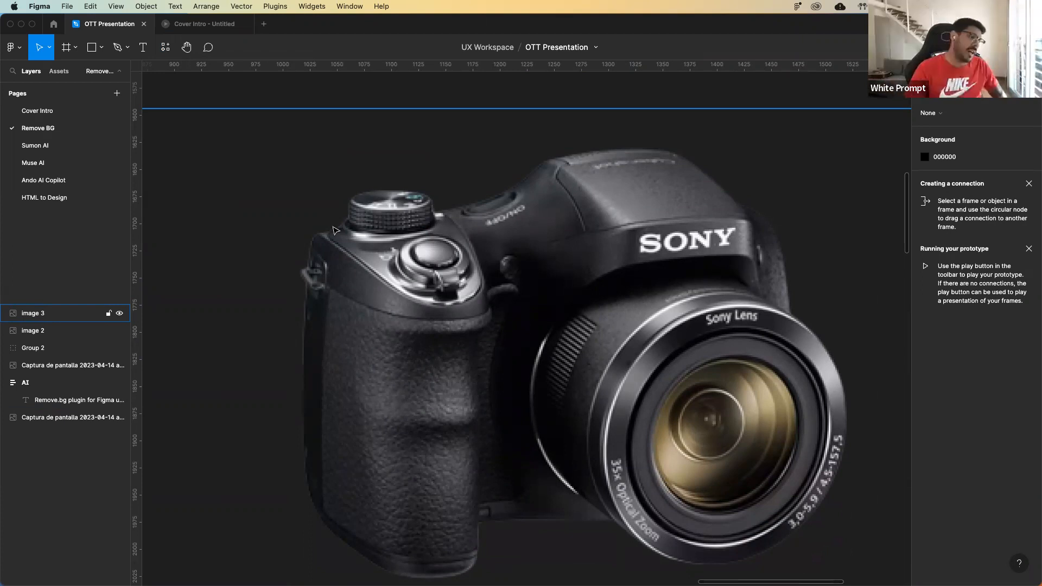
pyautogui.click(614, 91)
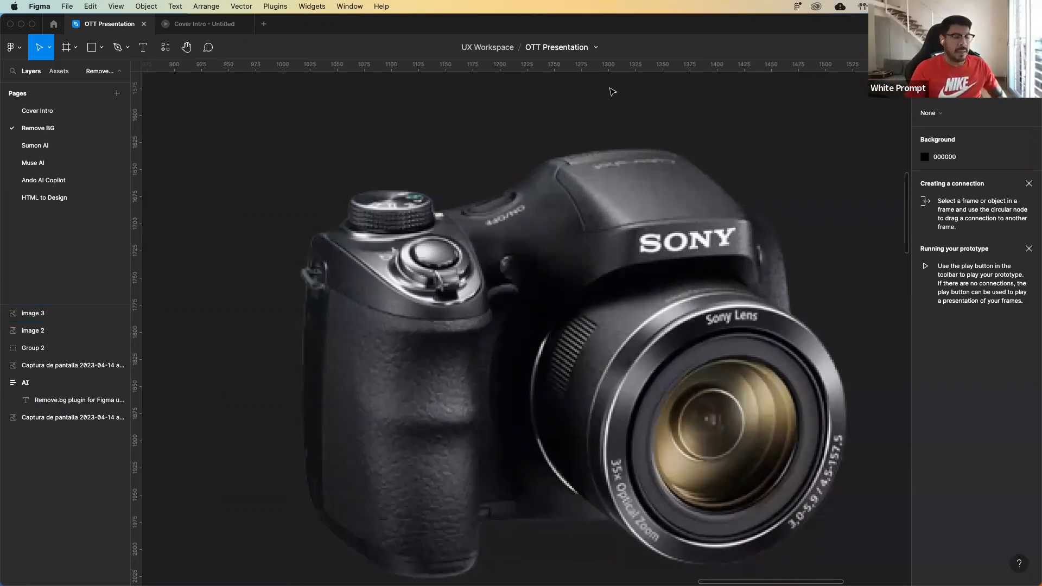
pyautogui.scroll(-5, 539, 324)
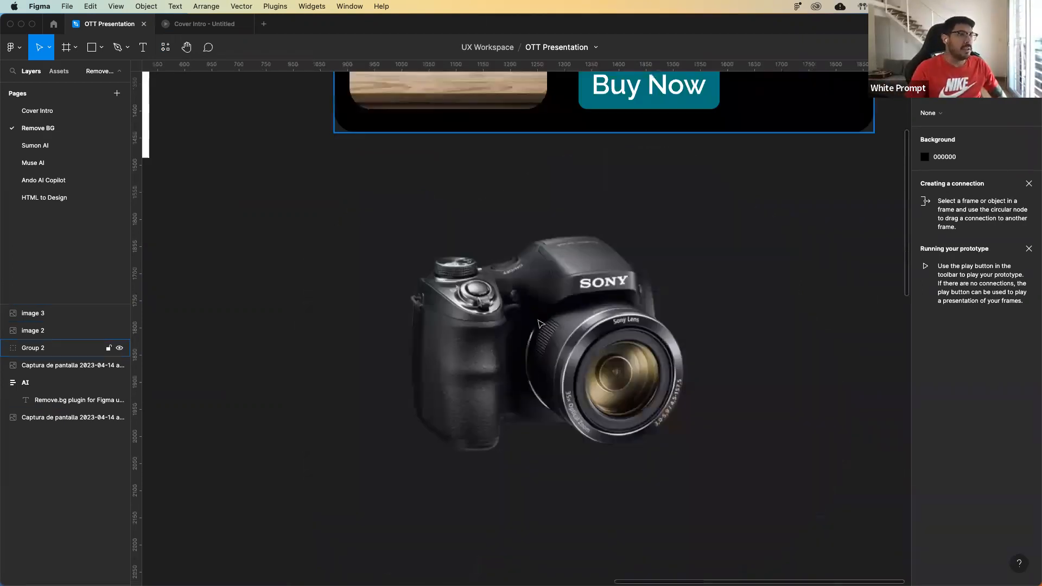
pyautogui.scroll(-3, 539, 324)
# Crop the empty sides of the camera image so it measures 550 × 470.
pyautogui.click(393, 298)
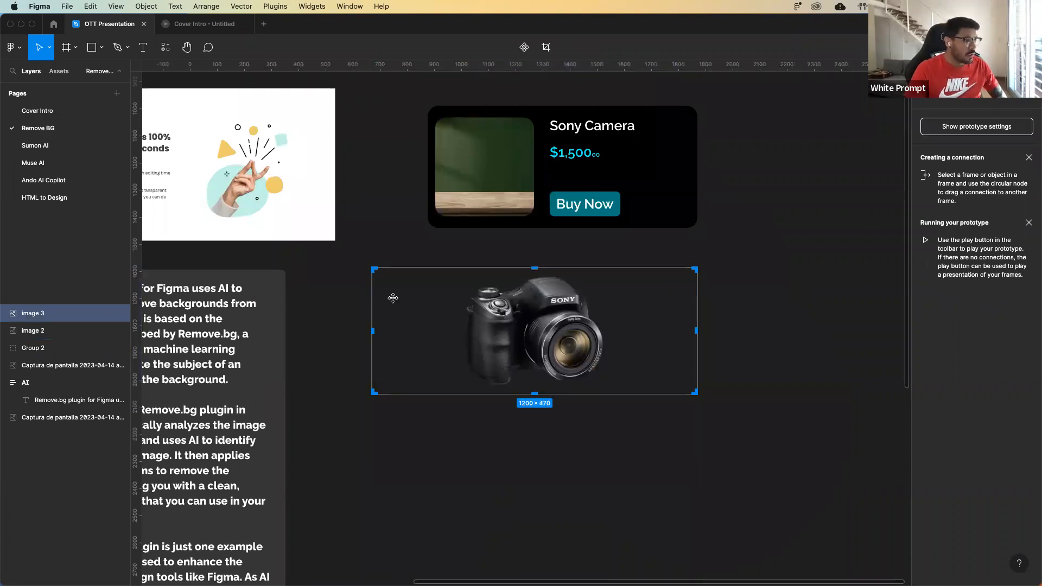
pyautogui.moveTo(373, 331); pyautogui.dragTo(612, 346)
pyautogui.click(573, 487)
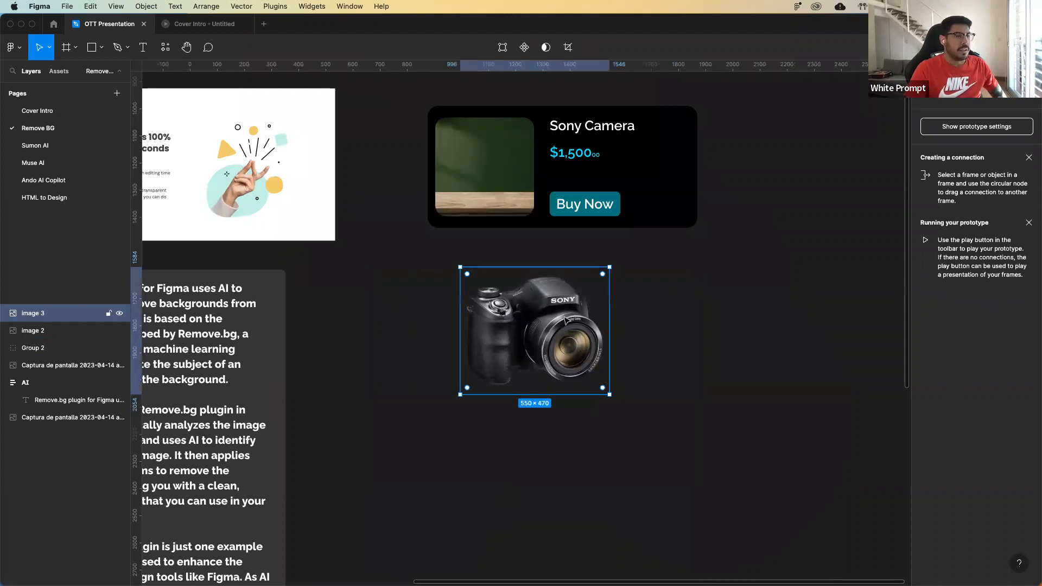
# Place a copy of the camera cutout, scaled to 304 × 260, on the wooden table picture inside the Sony Camera card.
pyautogui.click(517, 185)
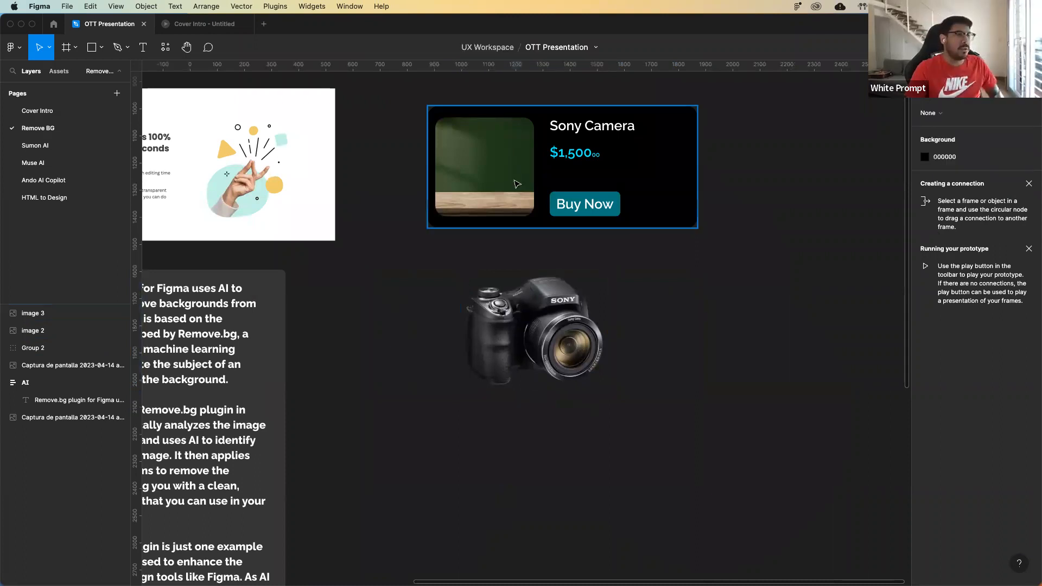
pyautogui.doubleClick(516, 184)
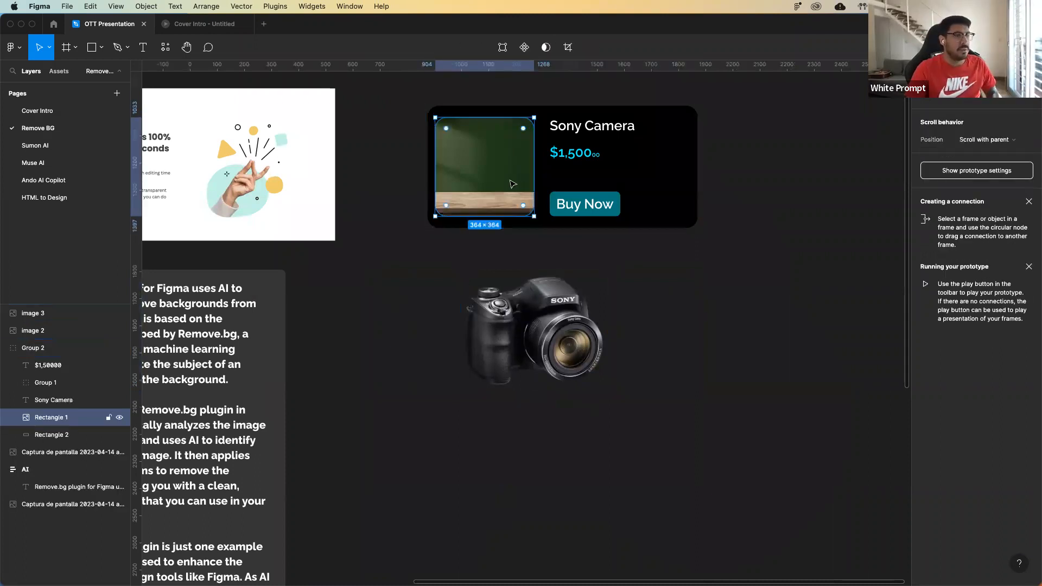
pyautogui.press('cmd+v')
pyautogui.moveTo(637, 231); pyautogui.dragTo(499, 188)
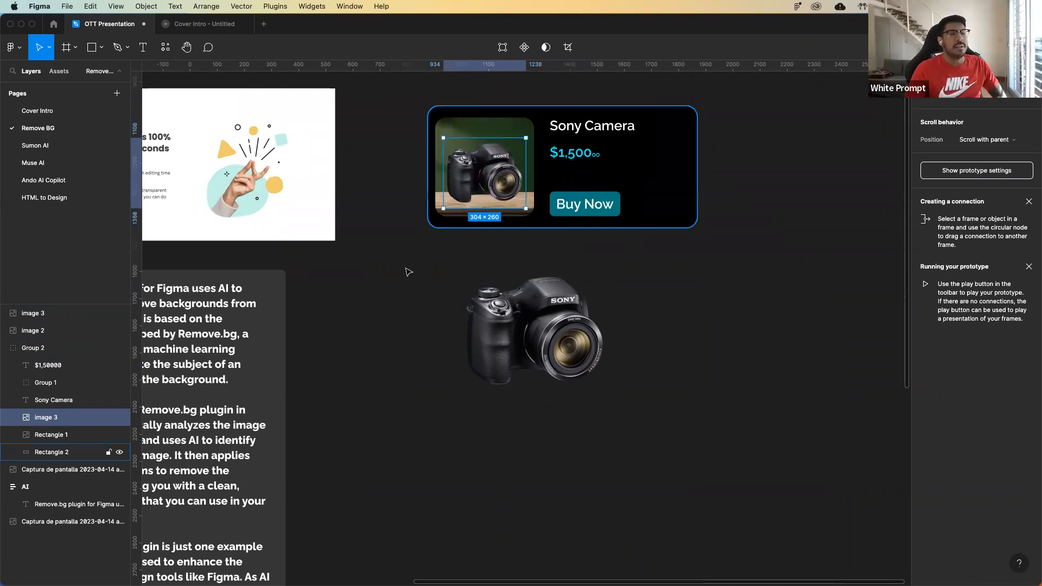
pyautogui.click(408, 271)
pyautogui.click(460, 193)
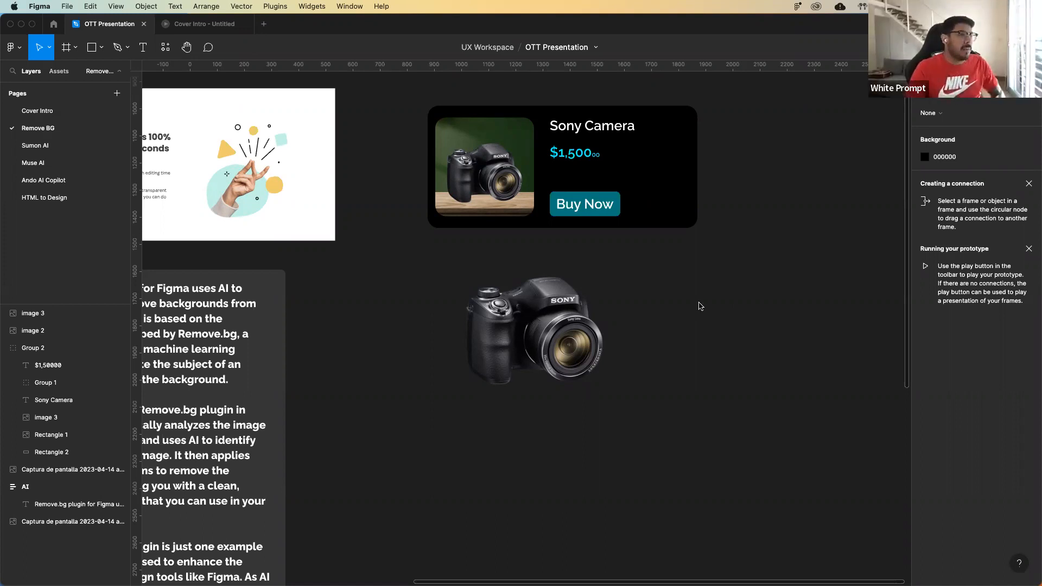
# Go to the Sumon AI page and run Summon.AI's Generate Images, placing its window beside the iPhone mockup.
pyautogui.click(77, 151)
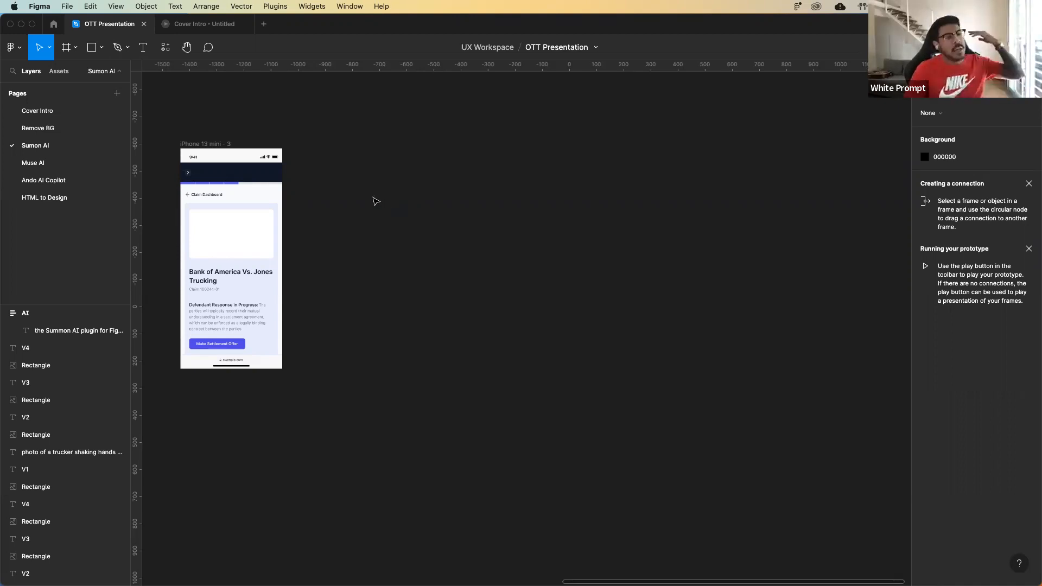
pyautogui.click(165, 50)
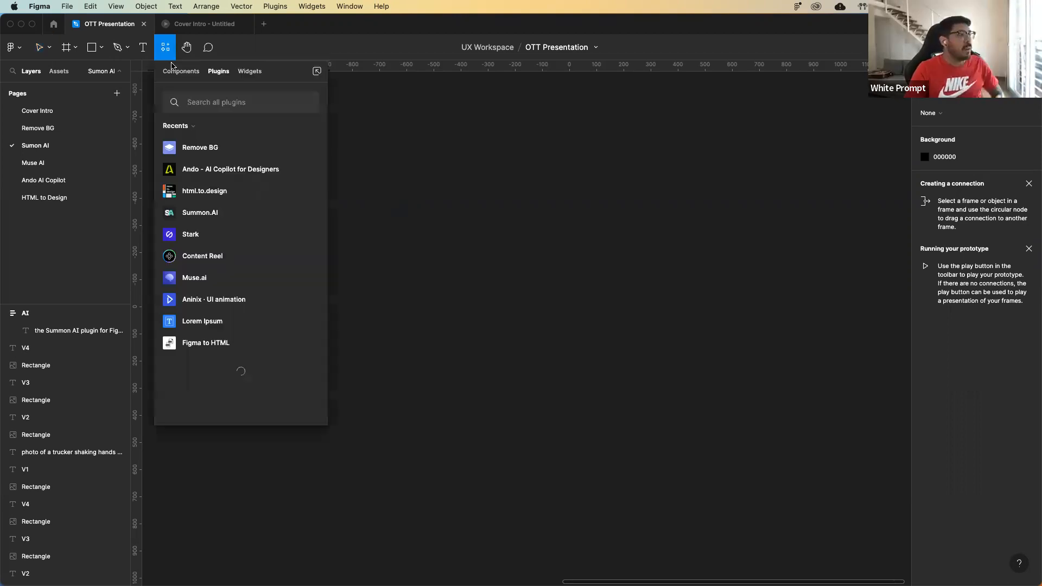
pyautogui.click(243, 219)
pyautogui.click(239, 220)
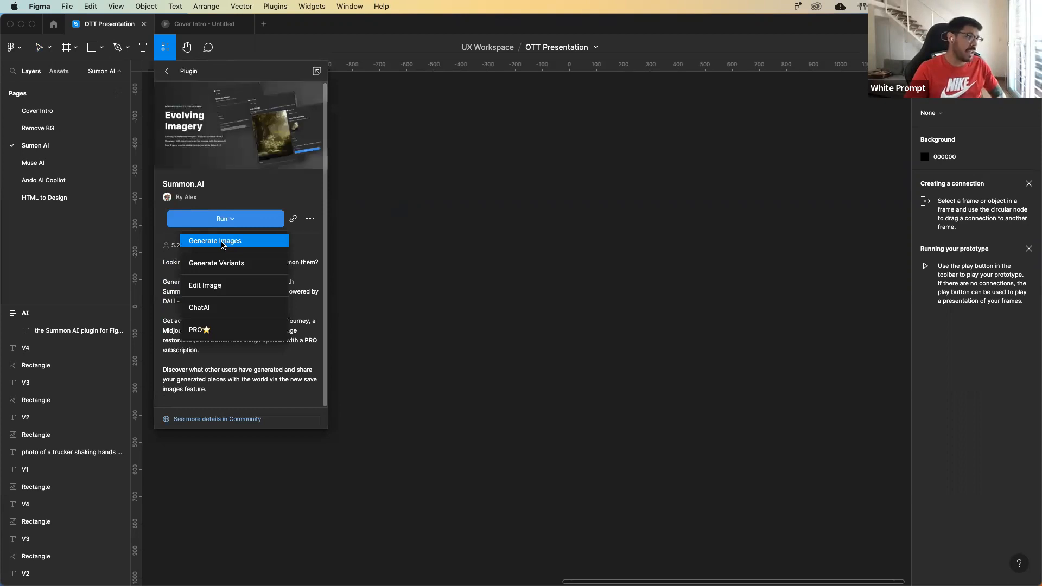
pyautogui.click(223, 243)
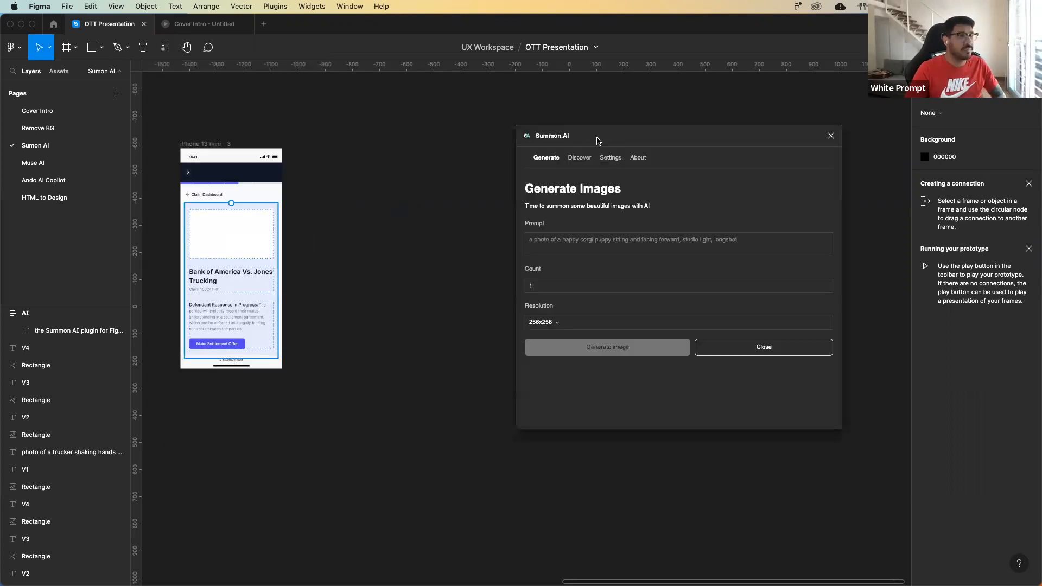
pyautogui.moveTo(597, 140); pyautogui.dragTo(435, 136)
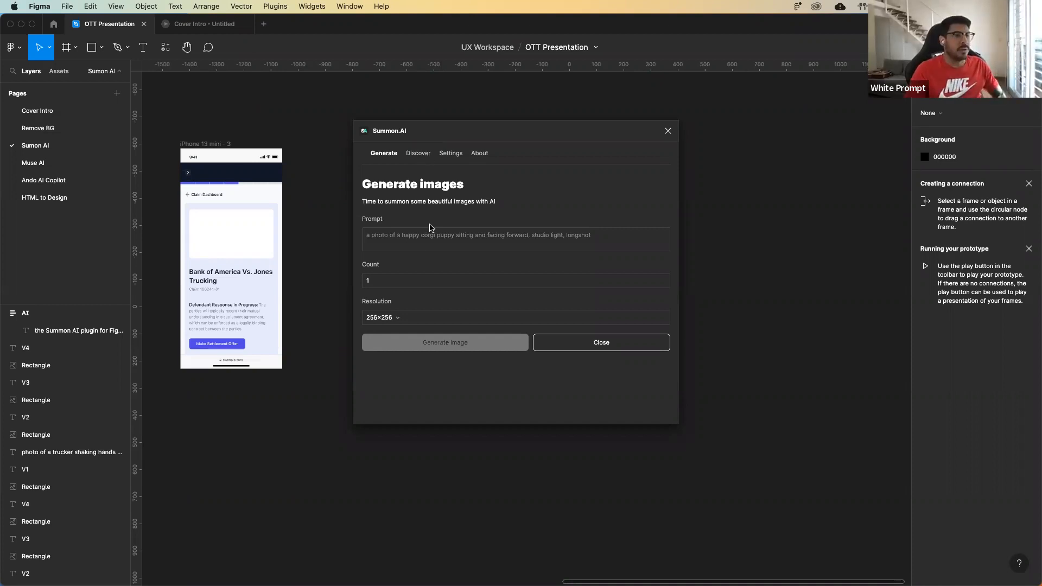
# Enter the image prompt "a trucker shaking hands with an employee from a bank wearing a suit".
pyautogui.click(412, 236)
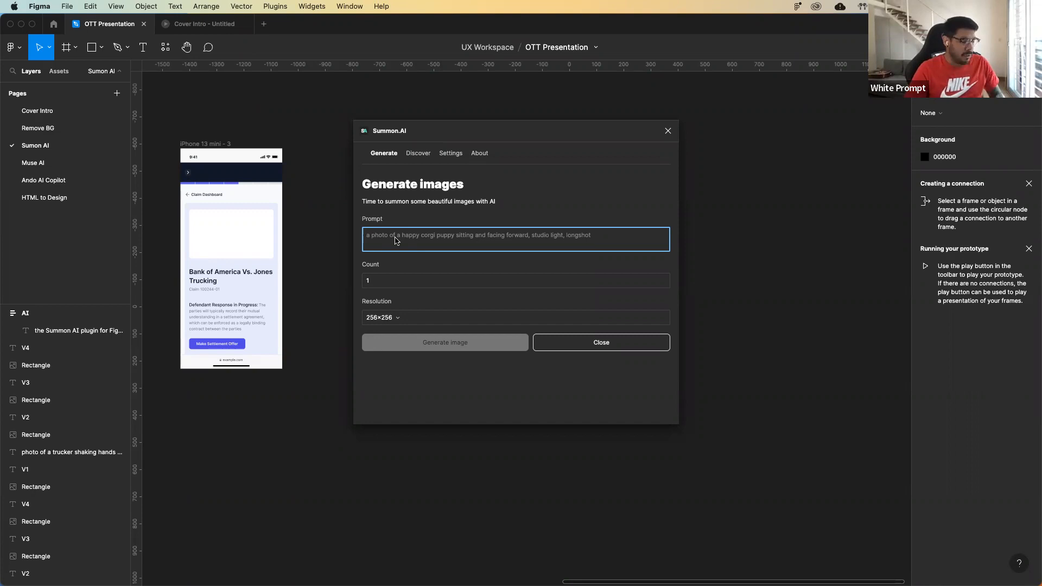
pyautogui.write('a tr')
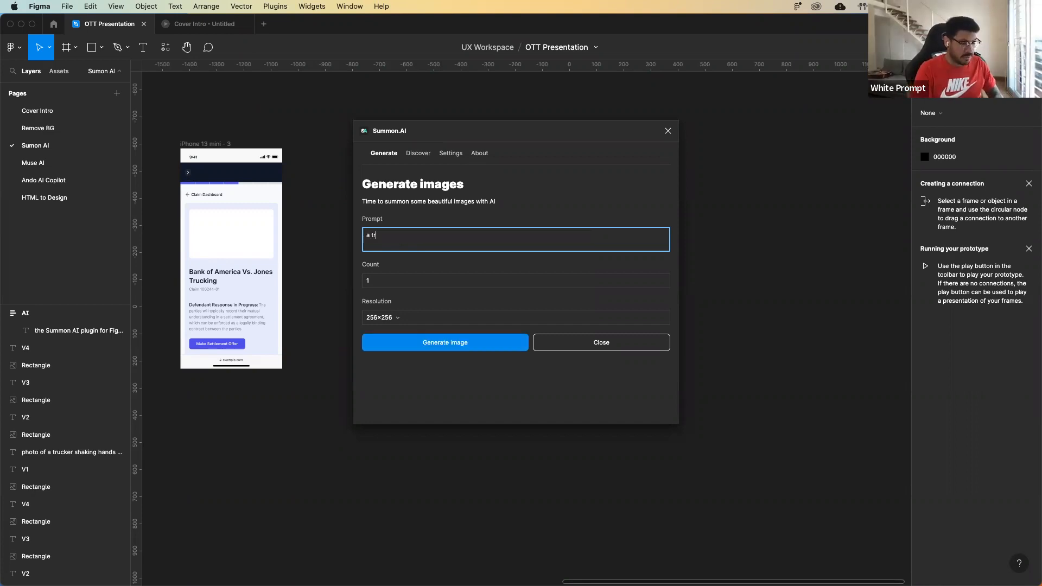
pyautogui.write('ucker')
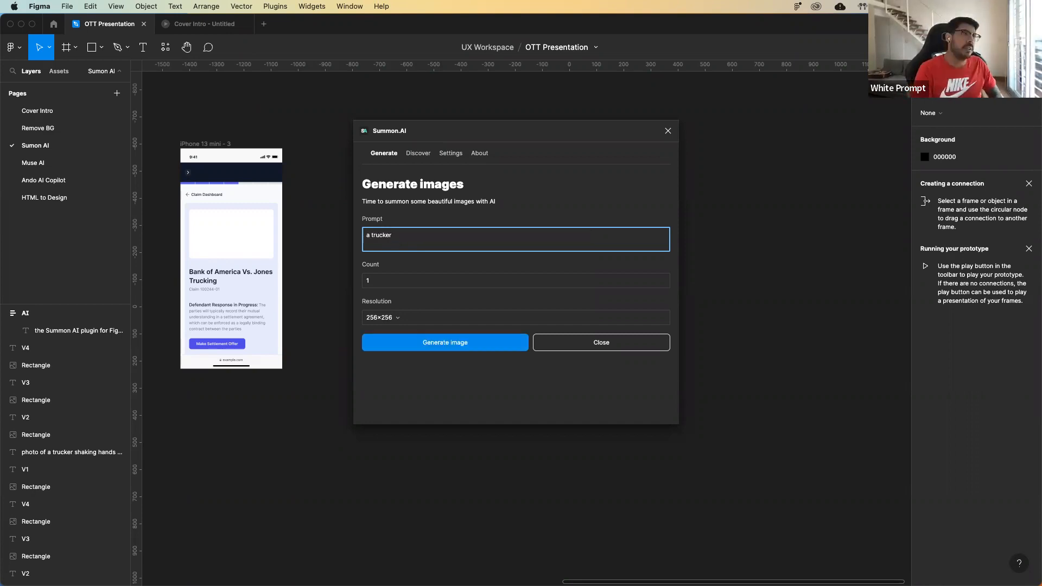
pyautogui.write(' shaking h')
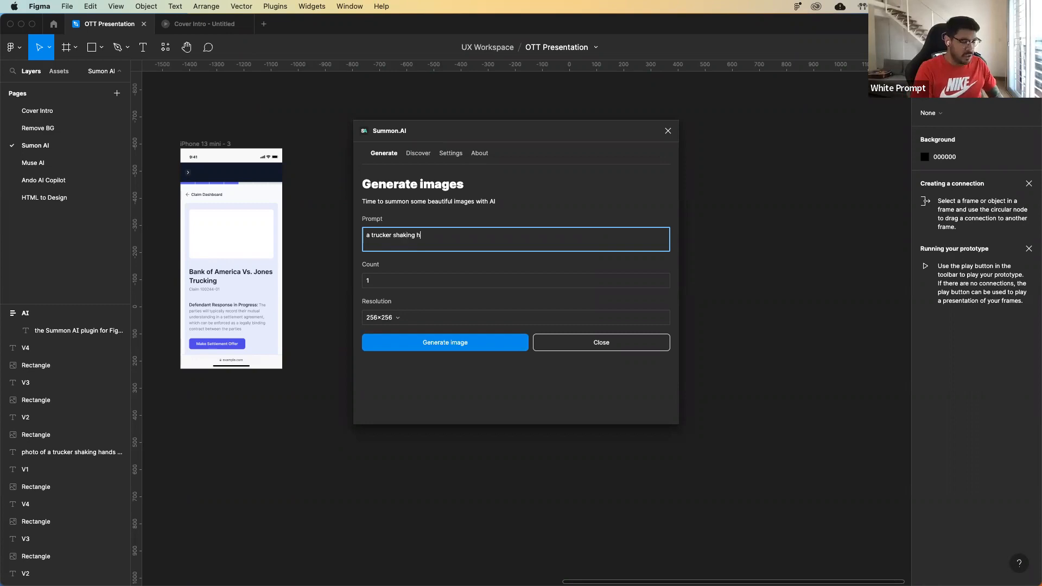
pyautogui.write('ands with an')
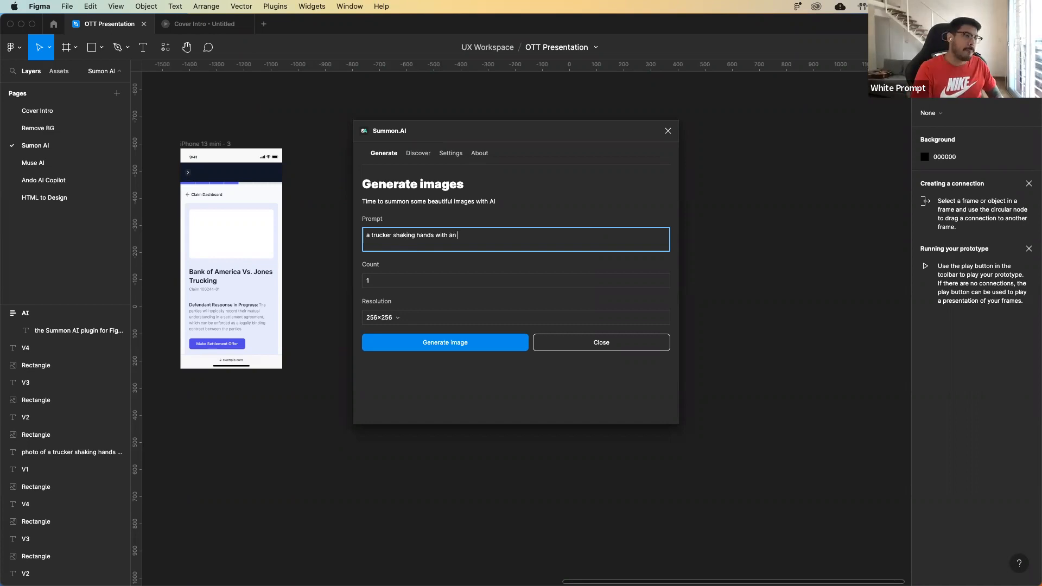
pyautogui.write(' employe')
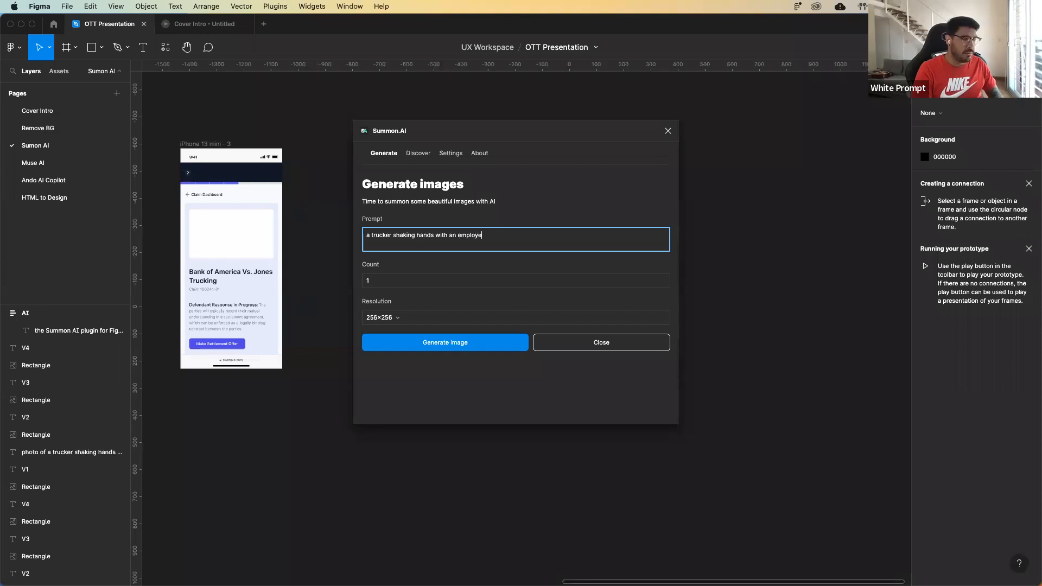
pyautogui.write('e from a bank')
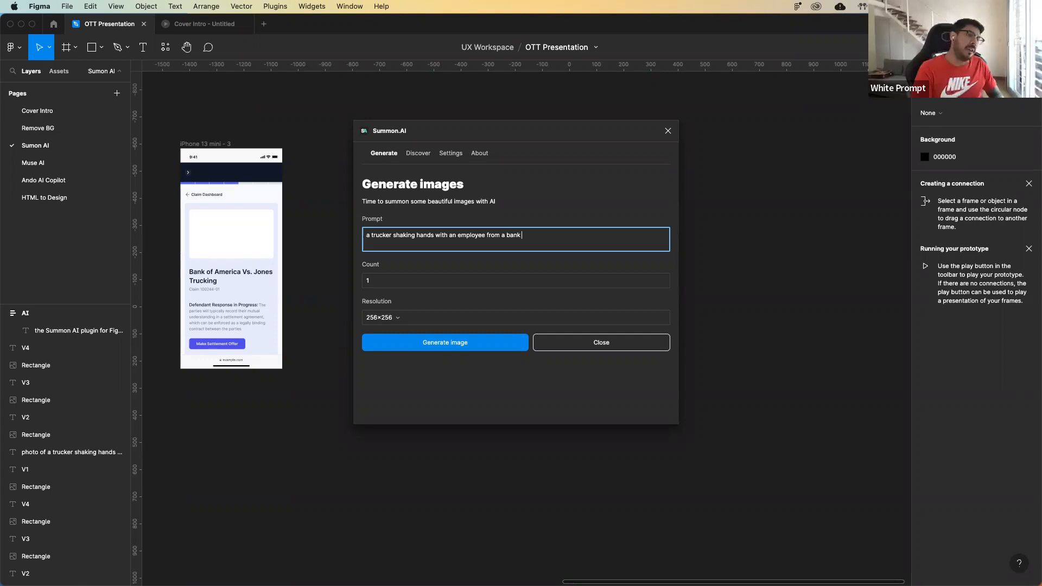
pyautogui.write(' wearing a suit')
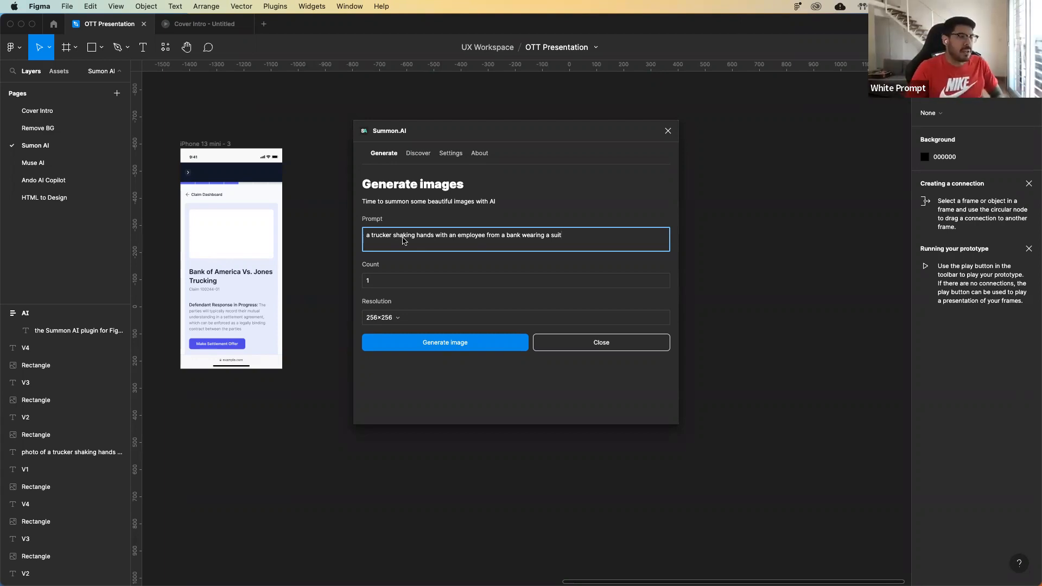
# Set the image count to 4, keep the 256×256 resolution, and generate the images.
pyautogui.click(384, 282)
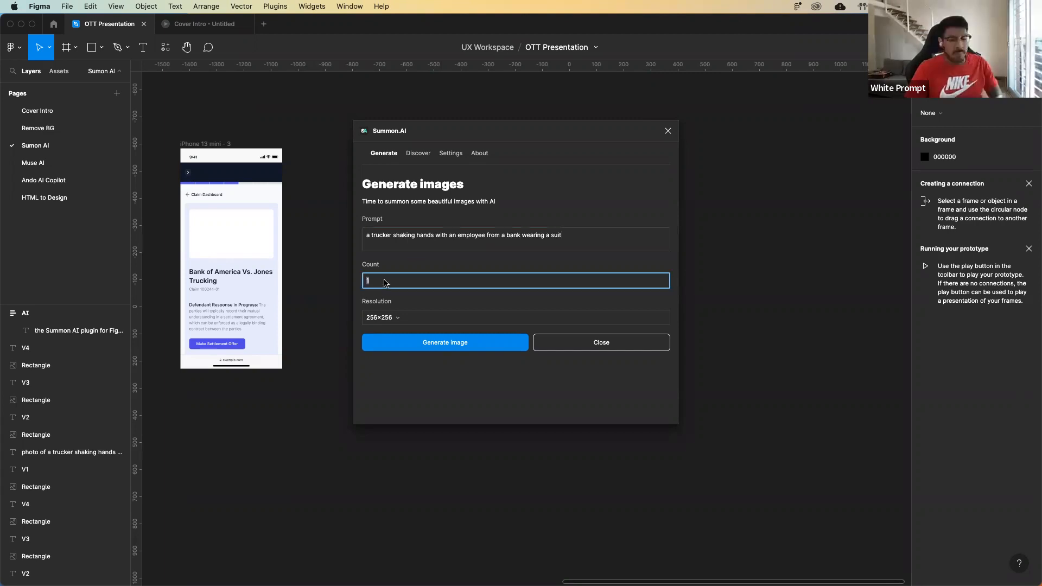
pyautogui.write('4')
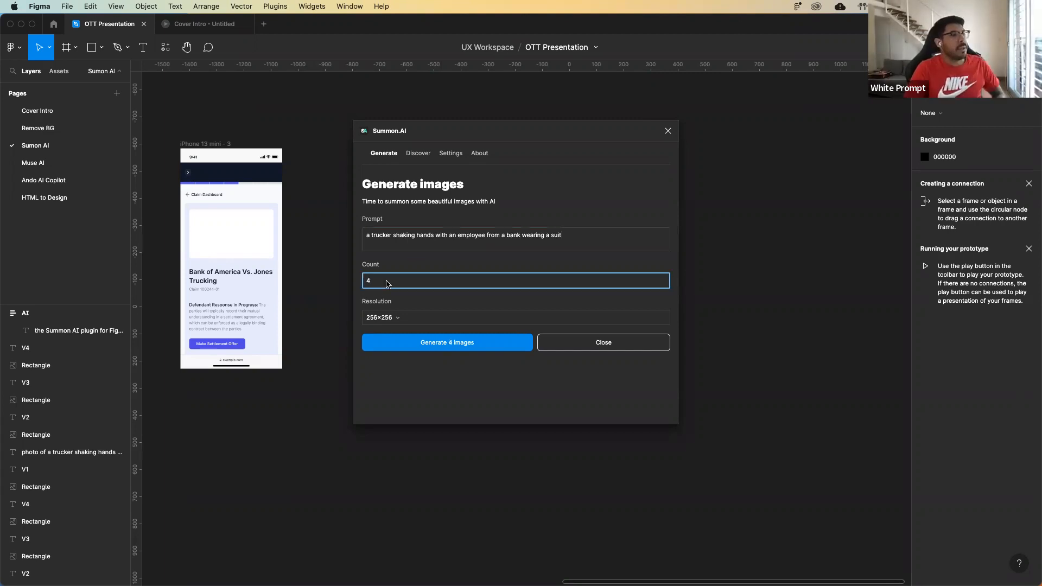
pyautogui.click(395, 301)
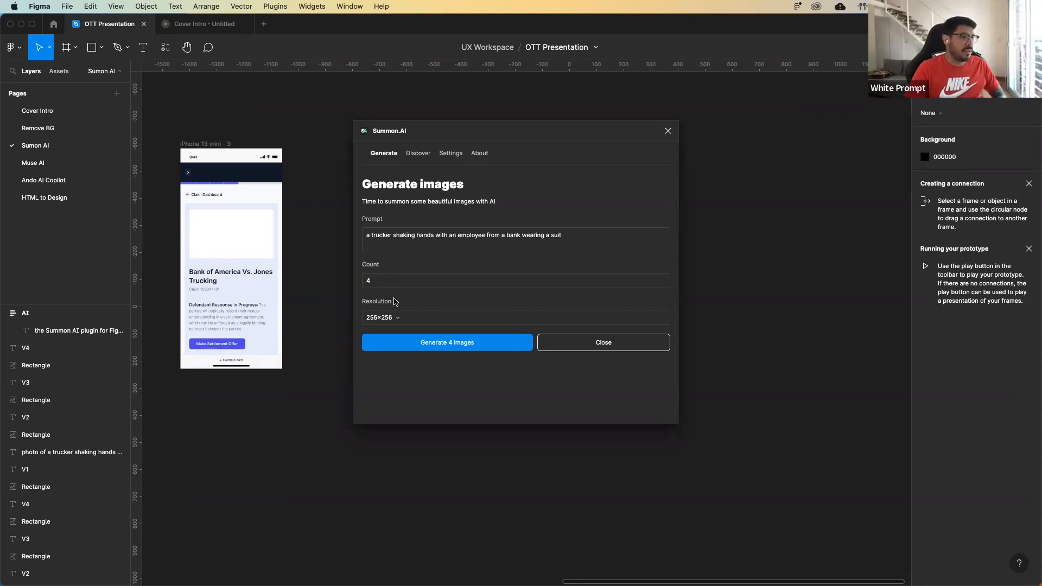
pyautogui.click(391, 314)
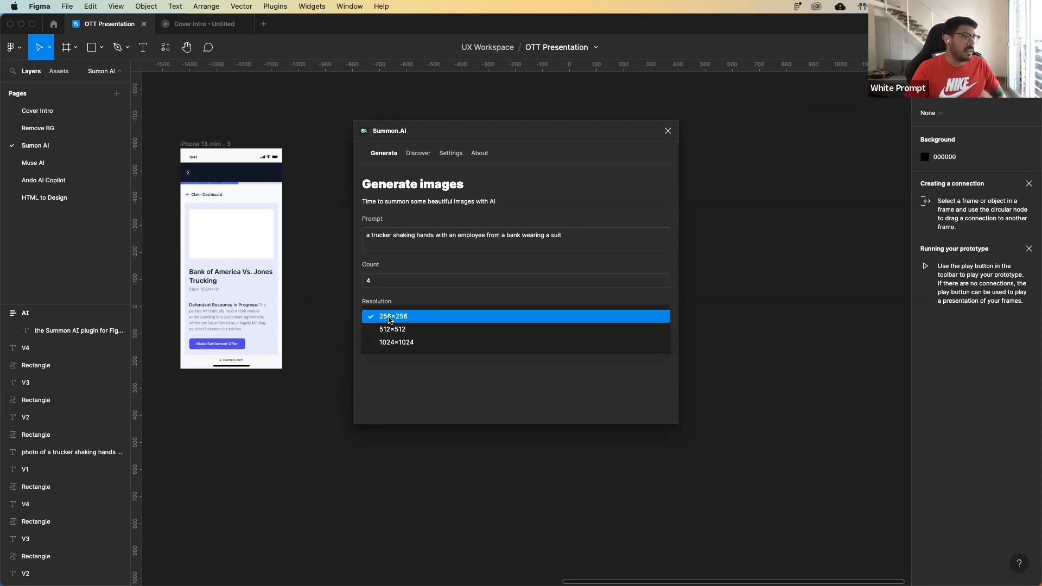
pyautogui.click(399, 311)
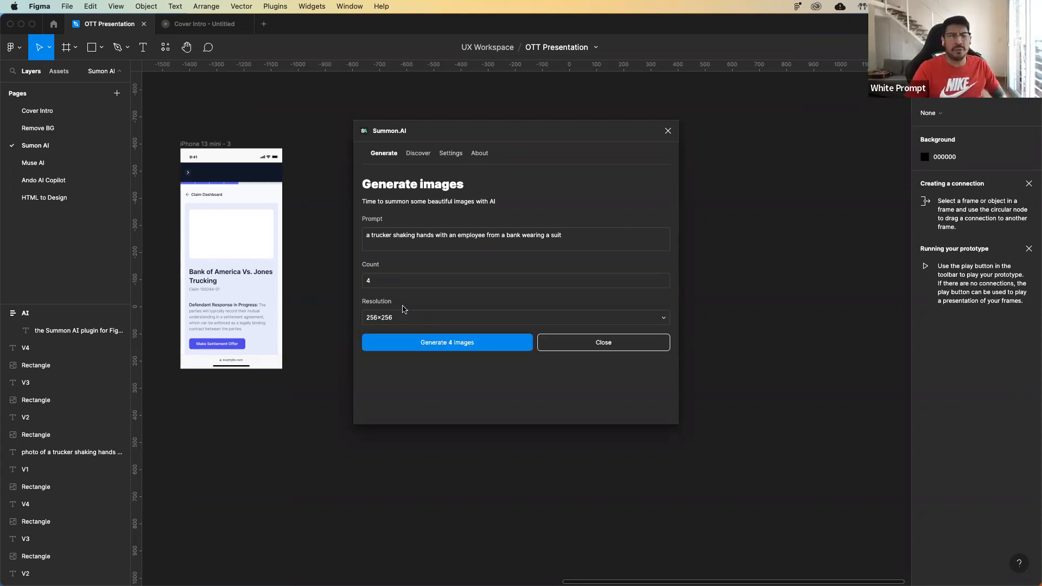
pyautogui.click(401, 345)
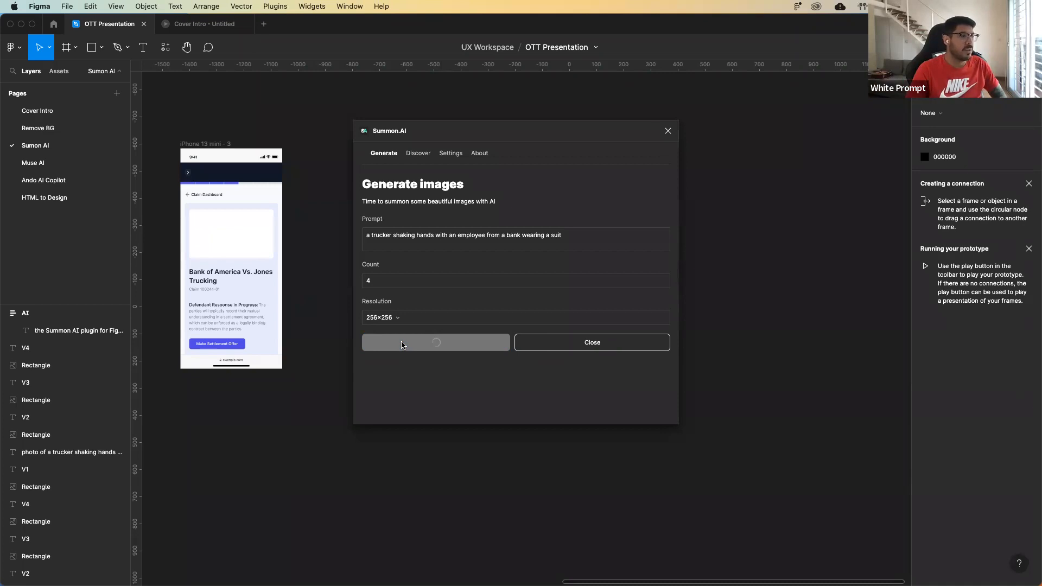
# Move the Summon.AI window off the generated images, close it, and deselect the results.
pyautogui.moveTo(508, 132); pyautogui.dragTo(691, 140)
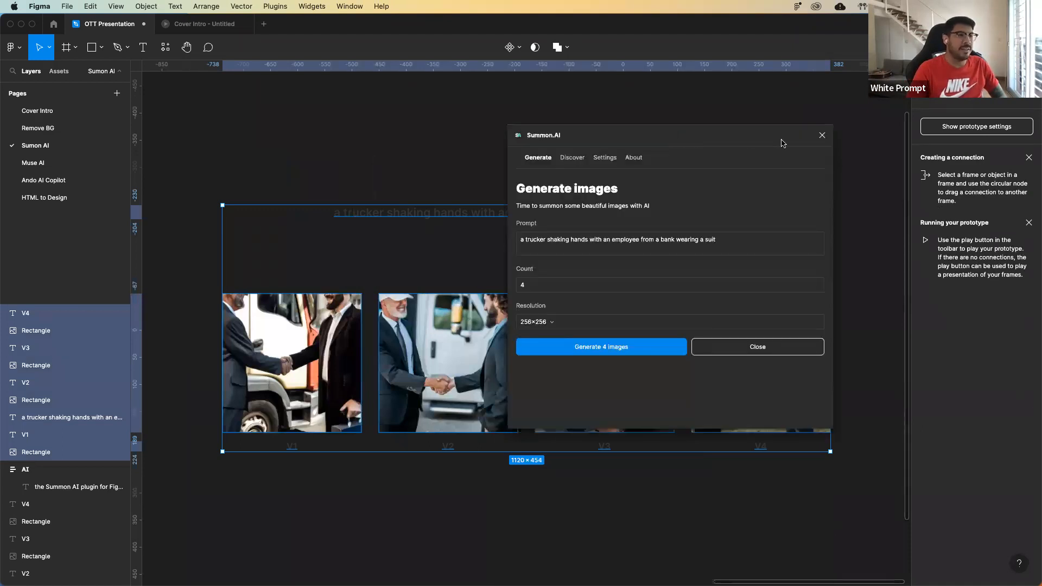
pyautogui.click(823, 135)
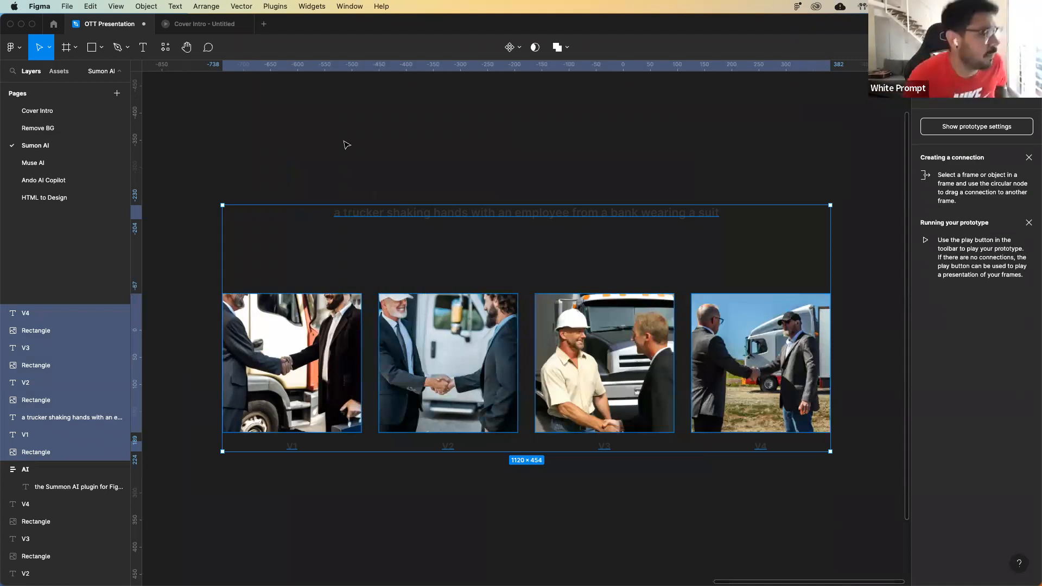
pyautogui.click(346, 145)
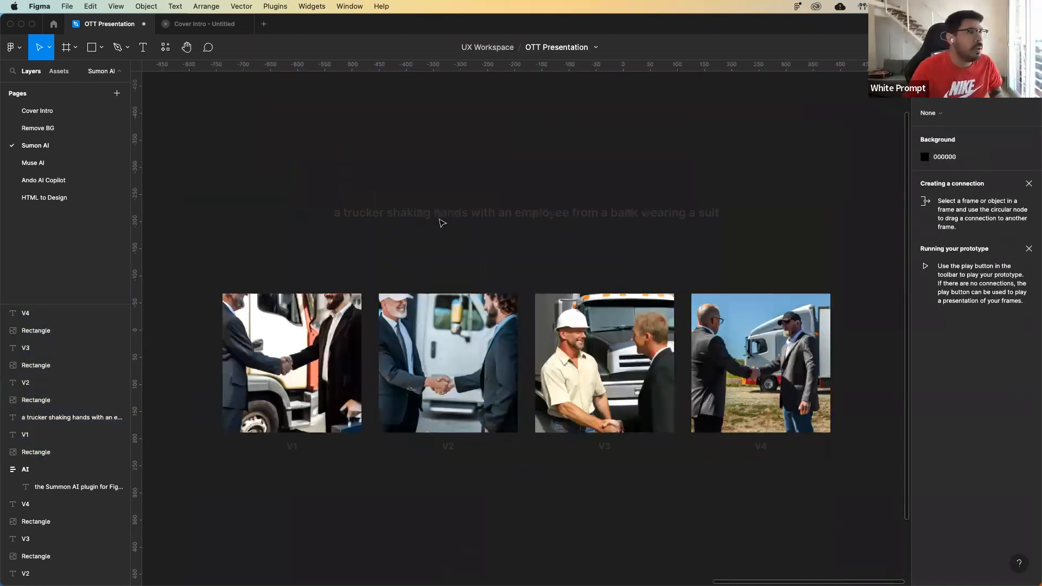
# Change the fill of the prompt caption above the generated images to white, FFFFFF.
pyautogui.click(440, 219)
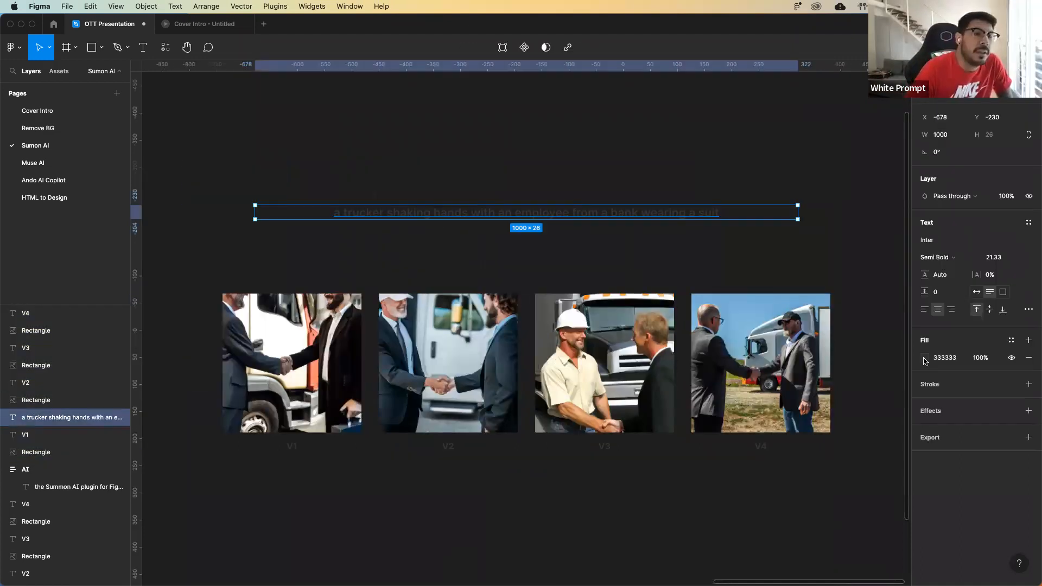
pyautogui.click(925, 358)
pyautogui.moveTo(825, 358); pyautogui.dragTo(565, 154)
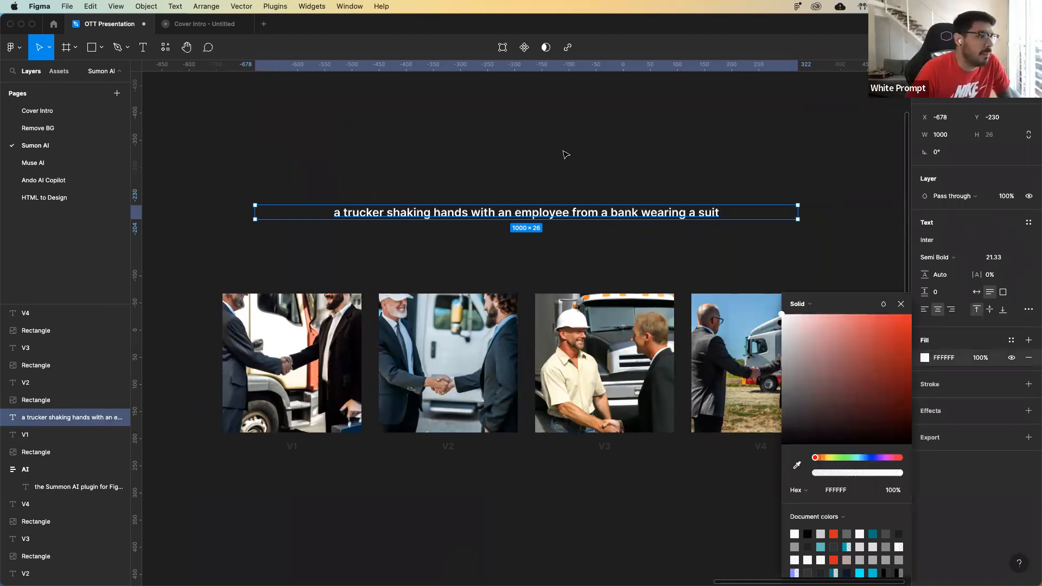
pyautogui.click(565, 153)
# Recolor the V1, V2, V3 and V4 labels under the generated images to white.
pyautogui.scroll(-1, 760, 502)
pyautogui.moveTo(766, 484); pyautogui.dragTo(252, 435)
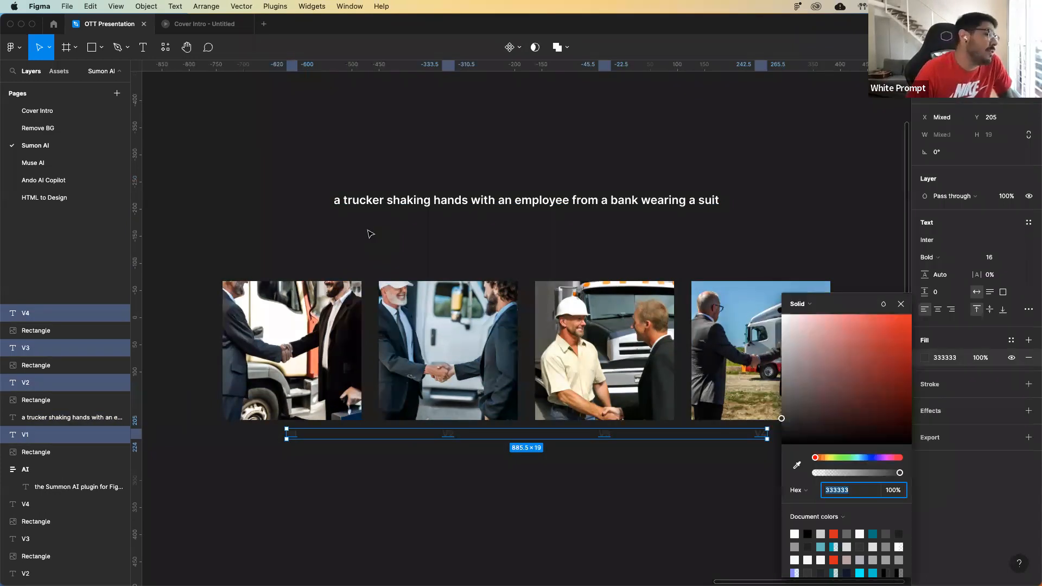
pyautogui.click(375, 229)
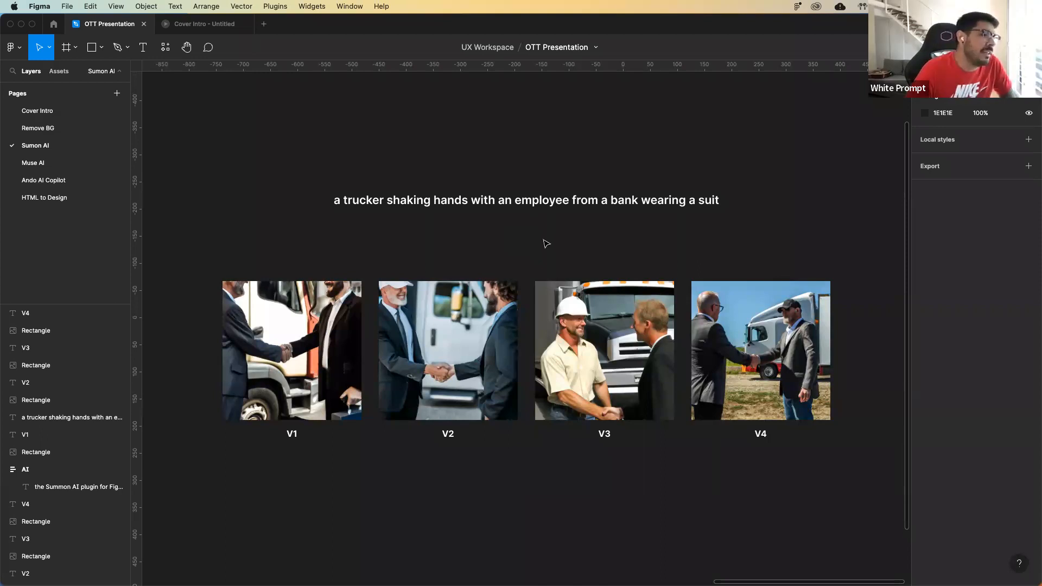
# Copy the properties of the V4 generated image.
pyautogui.hscroll(-5, 547, 244)
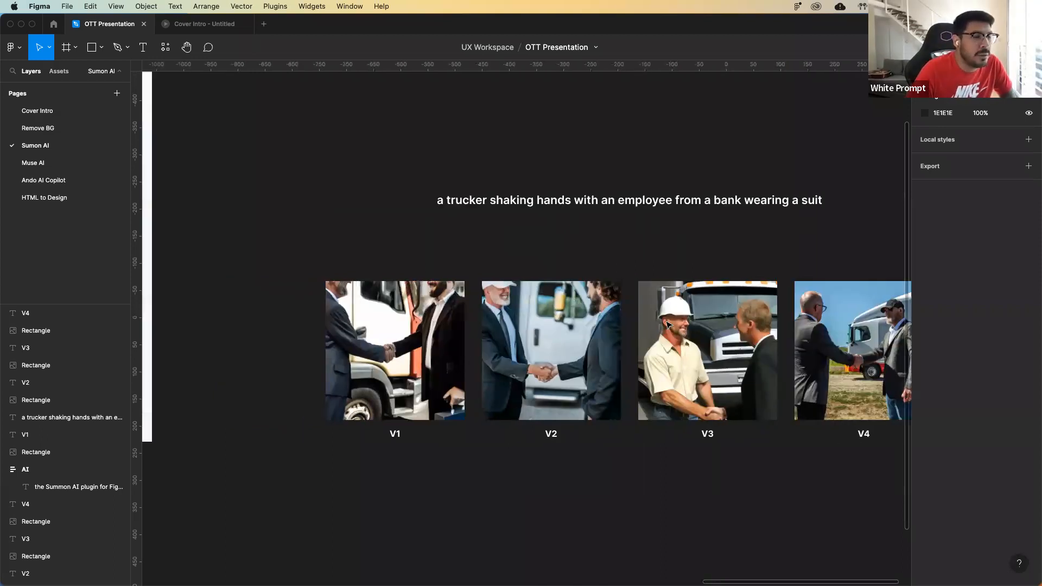
pyautogui.hscroll(7, 669, 324)
pyautogui.rightClick(669, 324)
pyautogui.moveTo(716, 316)
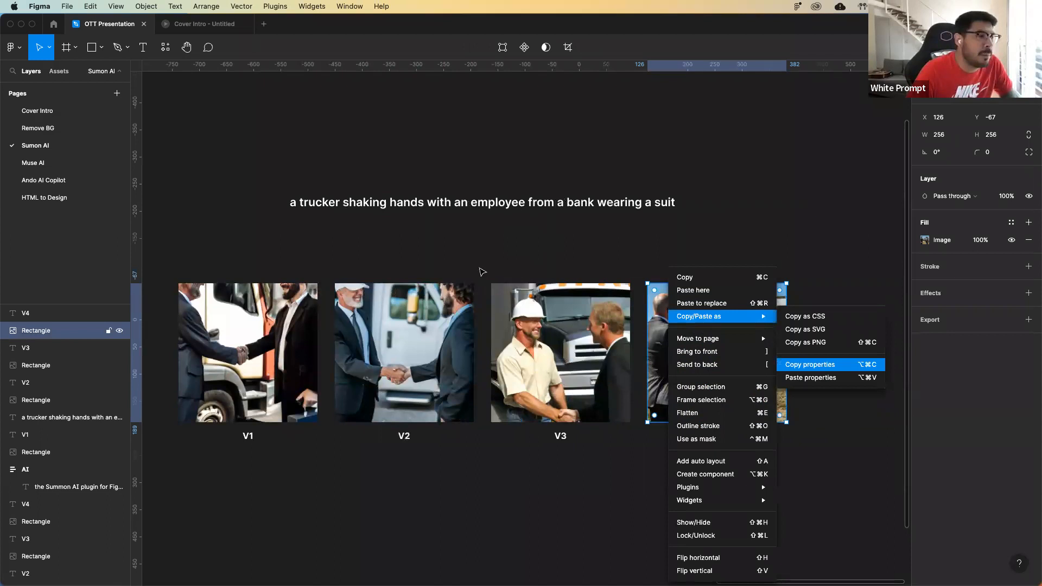
pyautogui.click(482, 271)
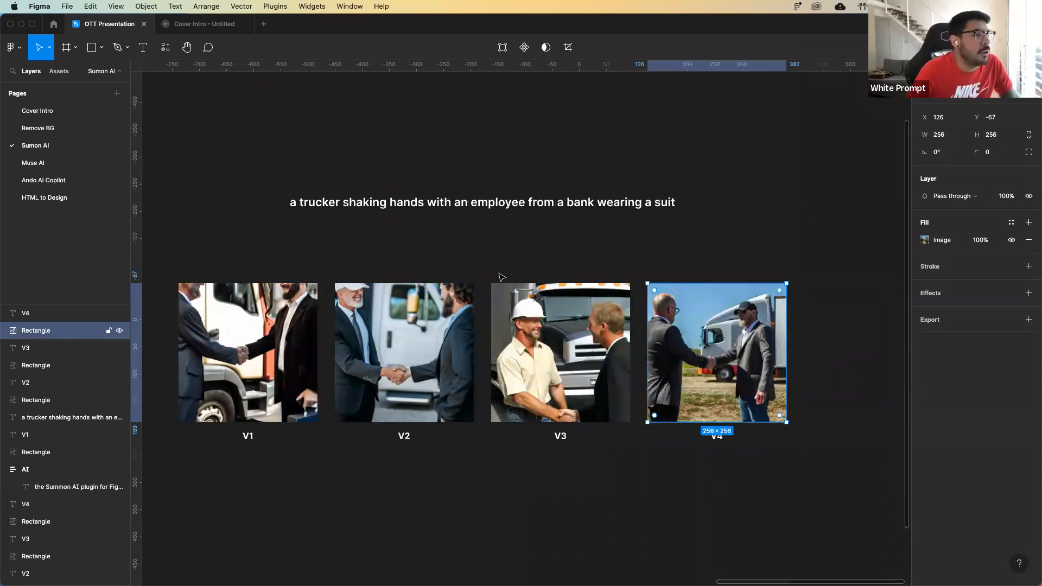
# Paste the copied V4 image properties onto the blank picture placeholder in the iPhone 13 mini - 3 mockup.
pyautogui.hscroll(-10, 501, 277)
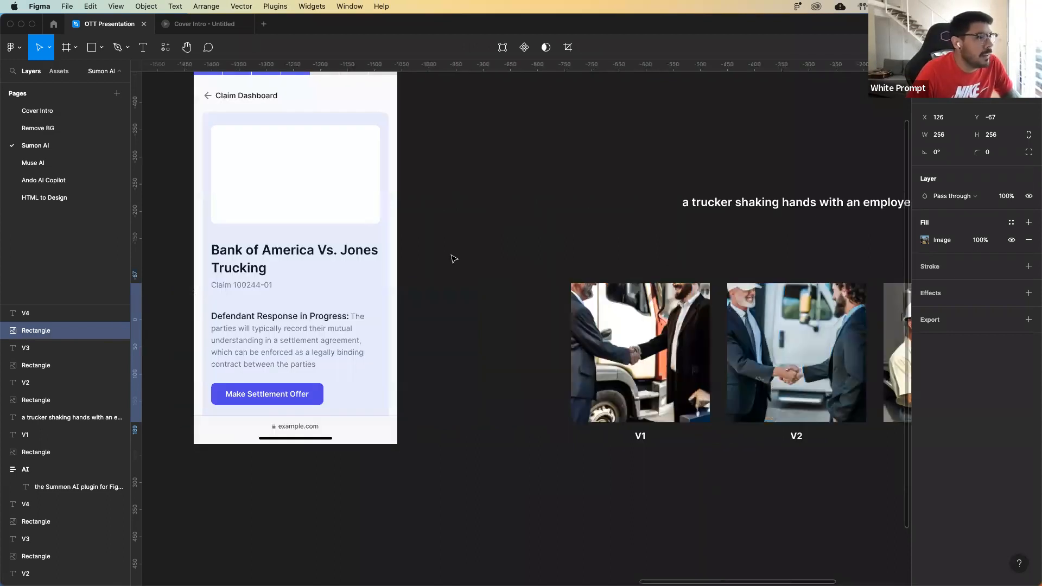
pyautogui.hscroll(-5, 454, 259)
pyautogui.click(507, 283)
pyautogui.rightClick(512, 284)
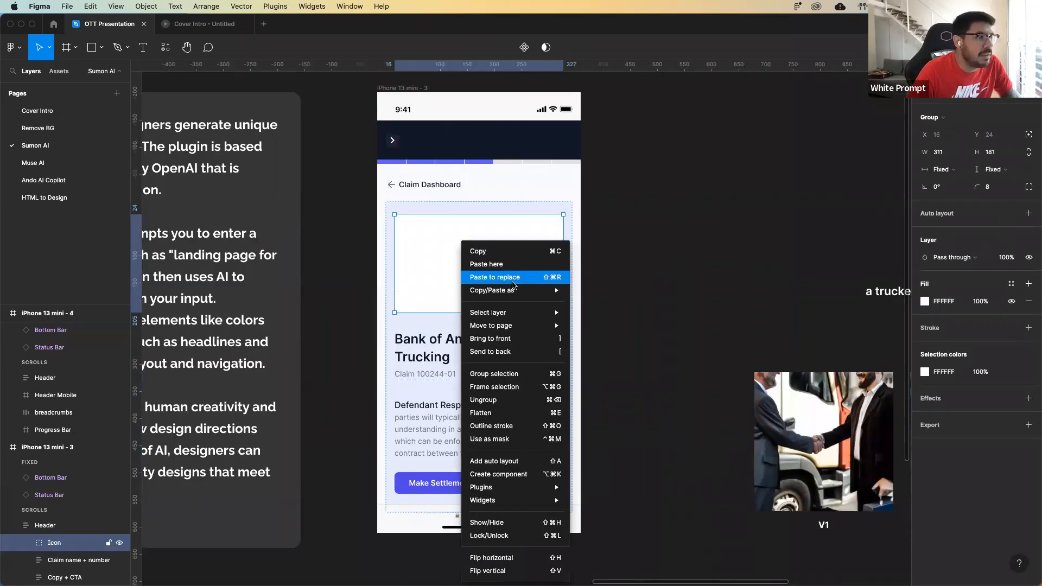
pyautogui.moveTo(548, 291)
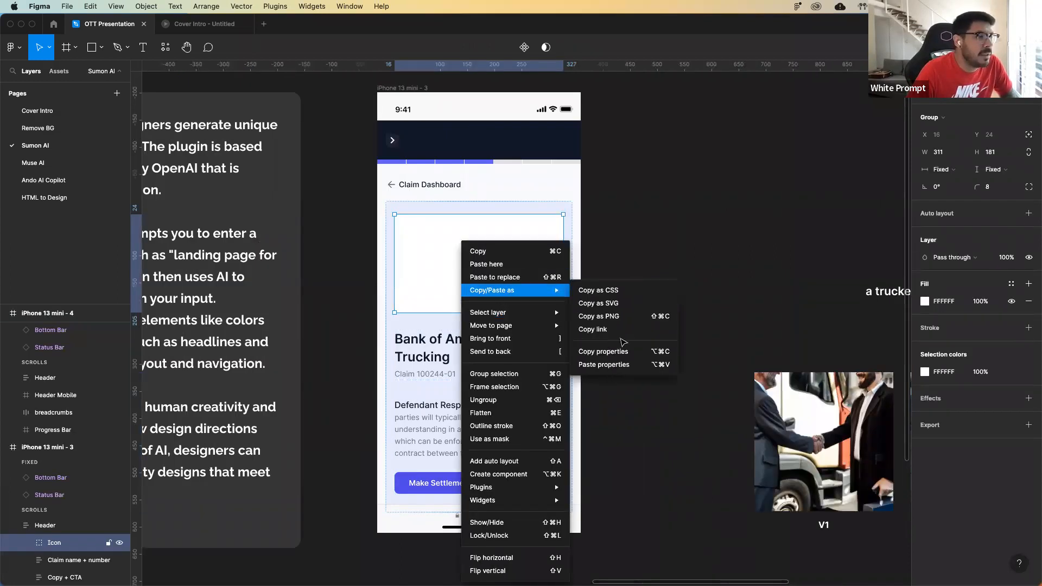
pyautogui.click(513, 265)
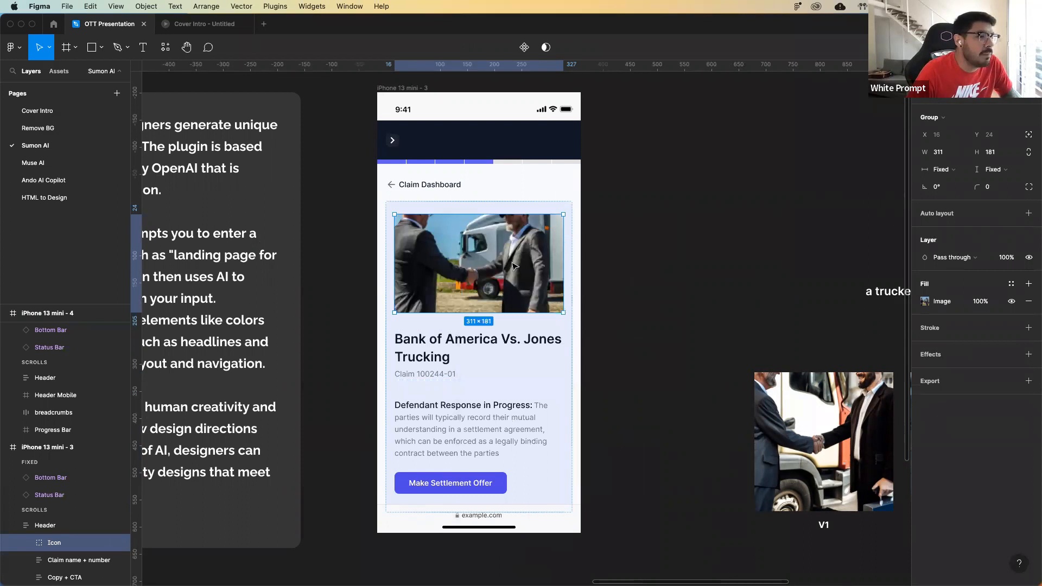
# Switch the placeholder's image fill to Crop and shift the picture slightly so both men's heads fit in the frame.
pyautogui.doubleClick(514, 266)
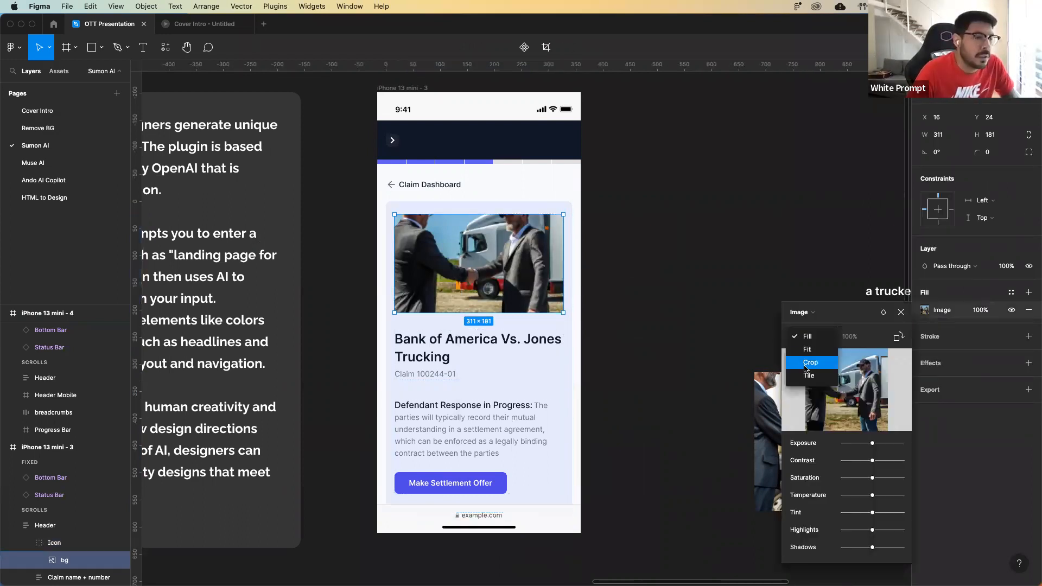
pyautogui.press('Return')
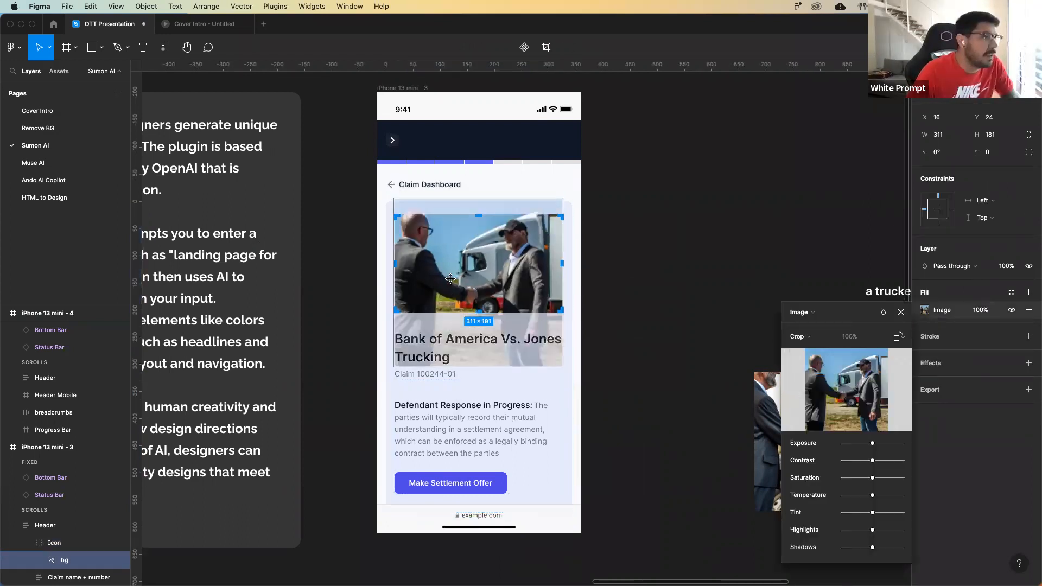
pyautogui.moveTo(449, 278); pyautogui.dragTo(448, 277)
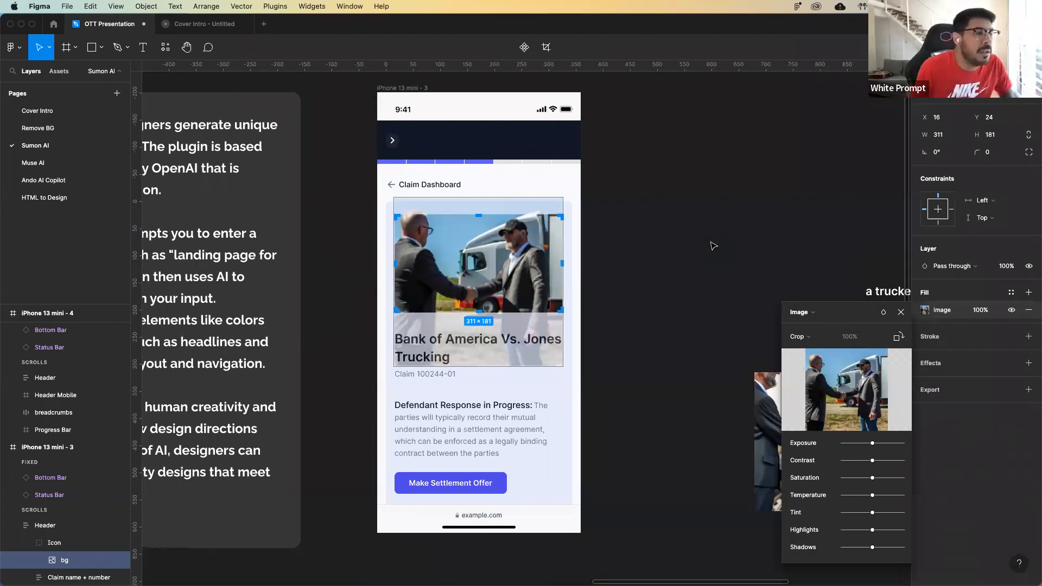
pyautogui.click(776, 346)
# Compare the four generated images with the picture placed in the iPhone mockup.
pyautogui.hscroll(5, 755, 342)
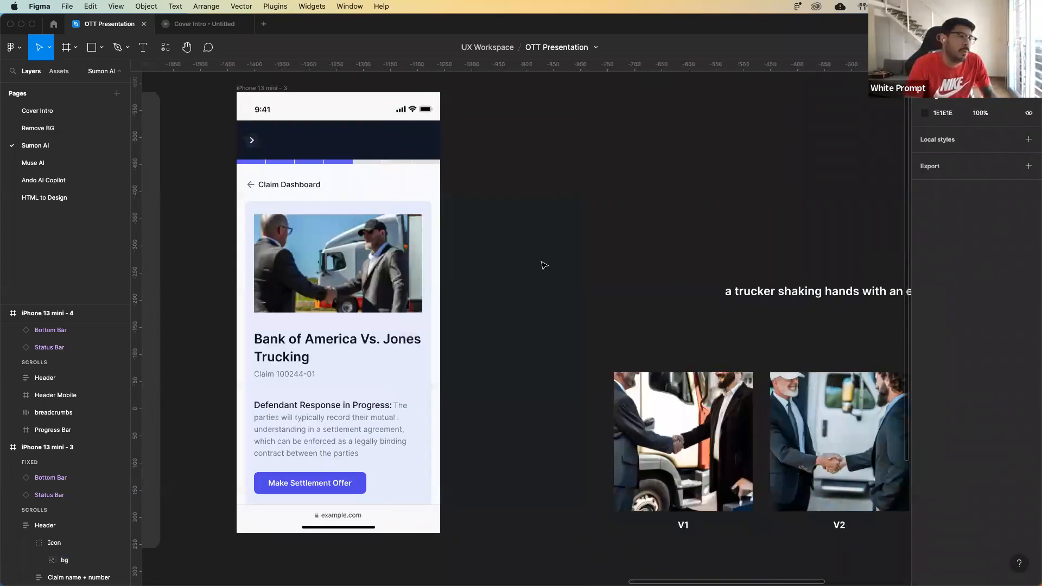
pyautogui.hscroll(15, 544, 265)
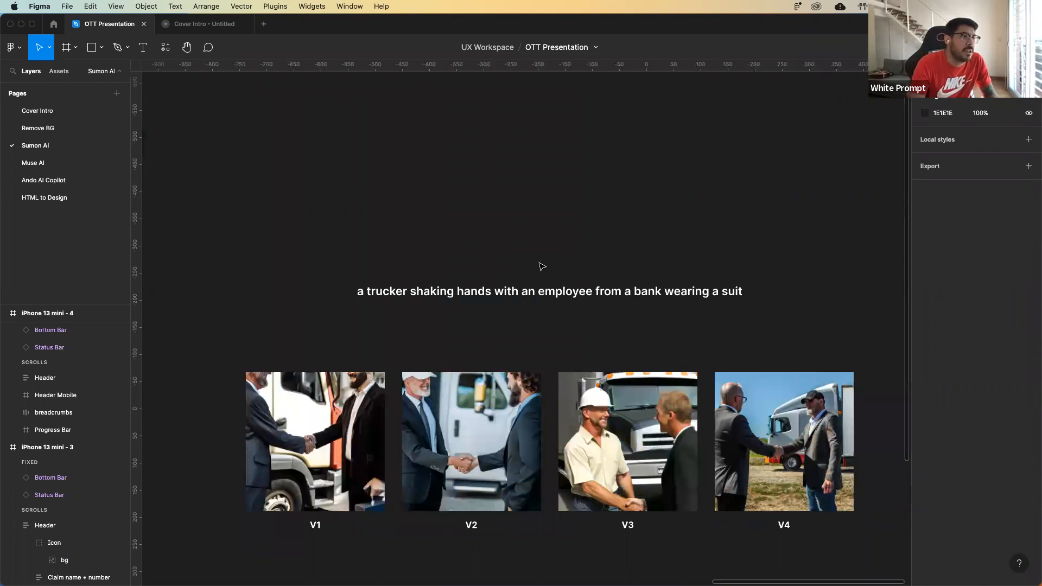
pyautogui.scroll(-2, 546, 263)
pyautogui.hscroll(-6, 549, 260)
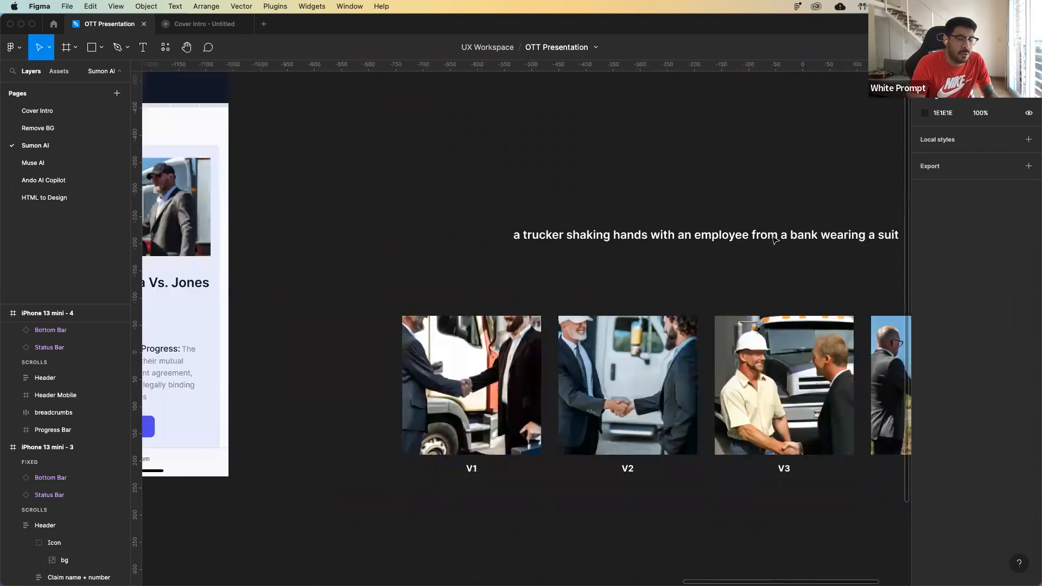
pyautogui.hscroll(-15, 738, 244)
pyautogui.scroll(2, 727, 244)
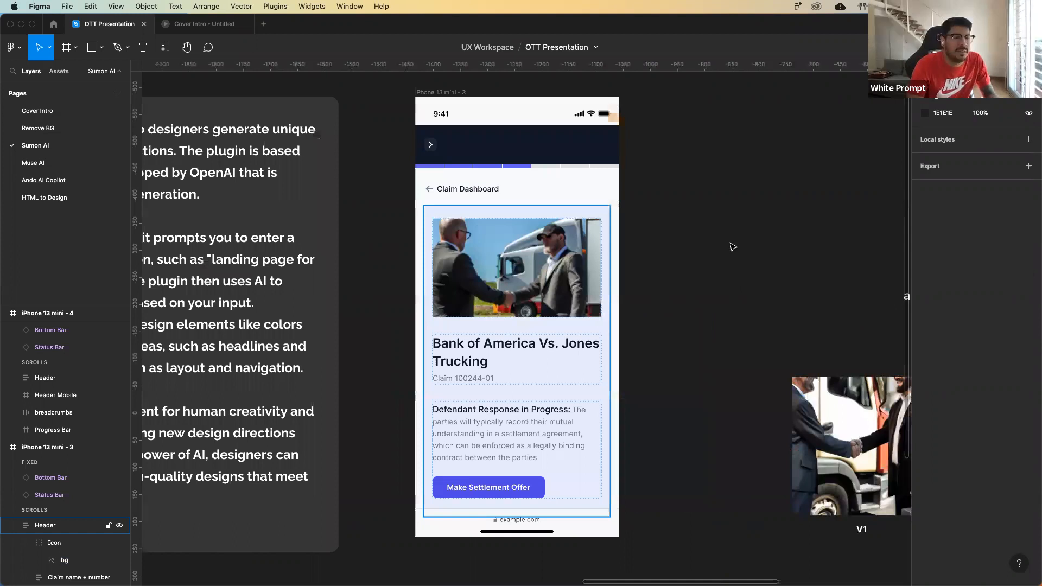
# Compare the generated handshake images for the three trucker prompt wordings, including the bank employee in a suit variant.
pyautogui.press('super+minus')
pyautogui.hscroll(12, 721, 247)
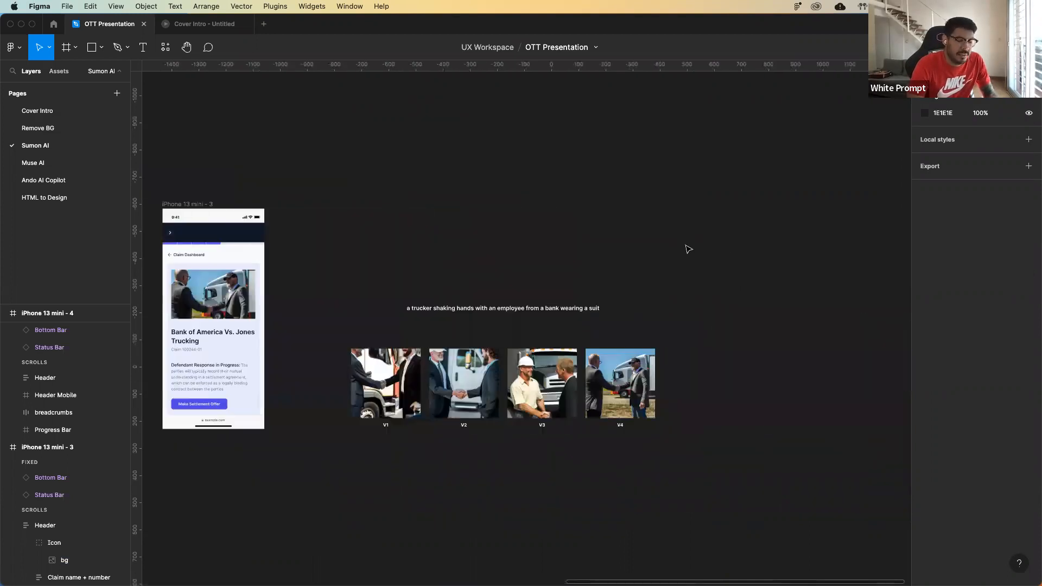
pyautogui.hscroll(-20, 684, 249)
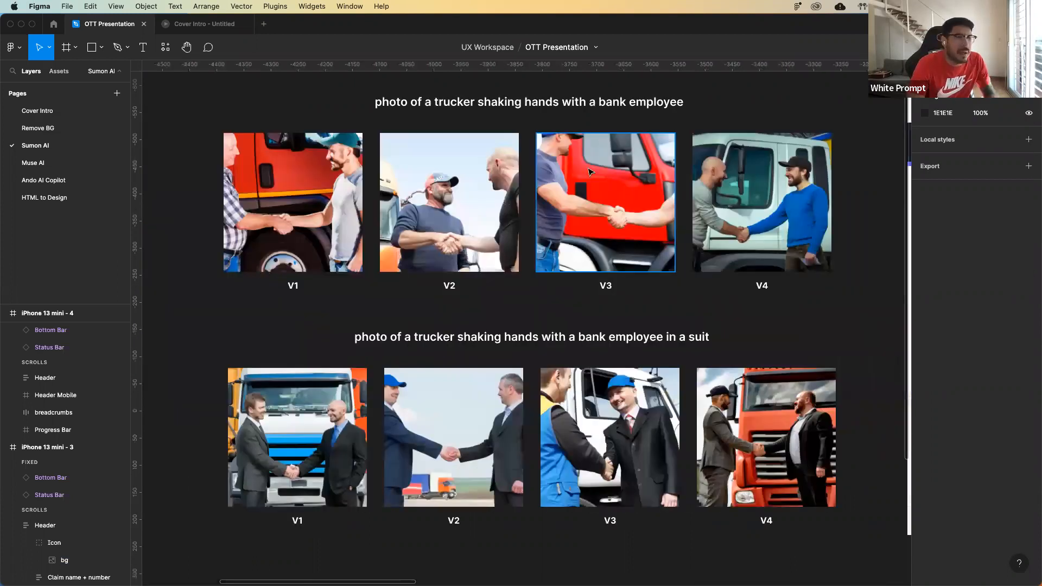
pyautogui.scroll(2, 590, 172)
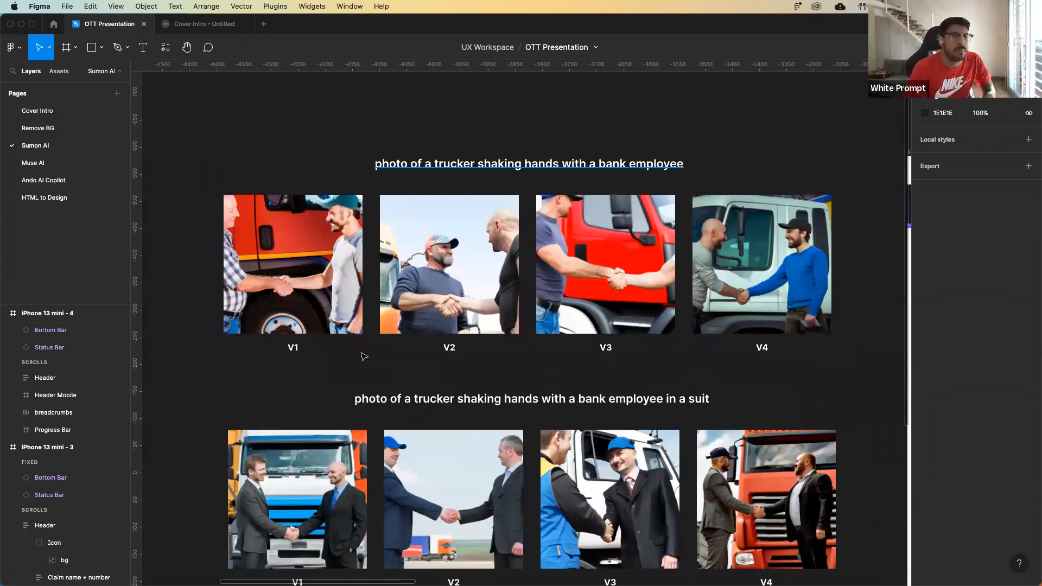
pyautogui.scroll(-2, 541, 356)
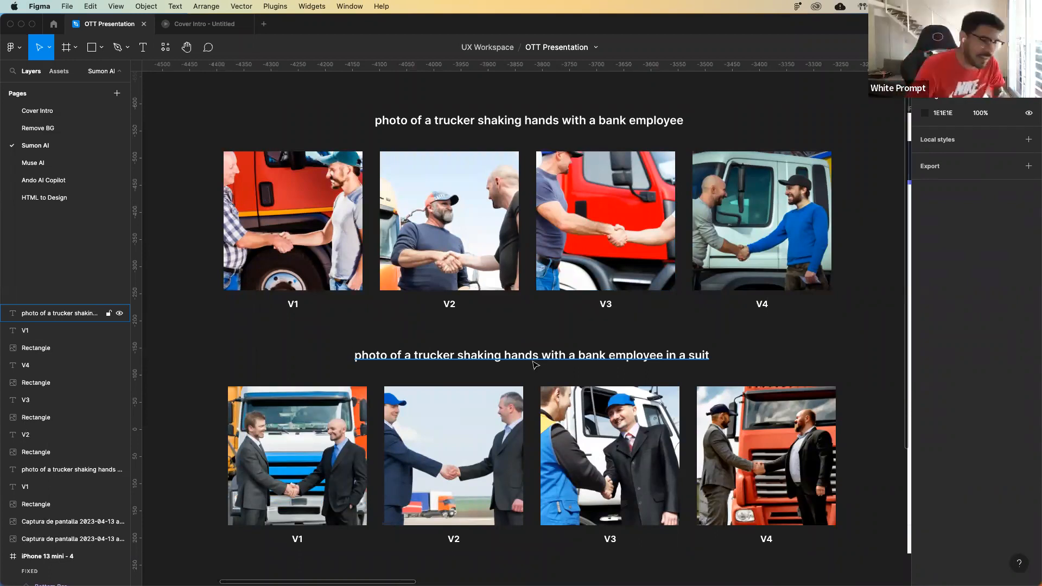
pyautogui.click(584, 451)
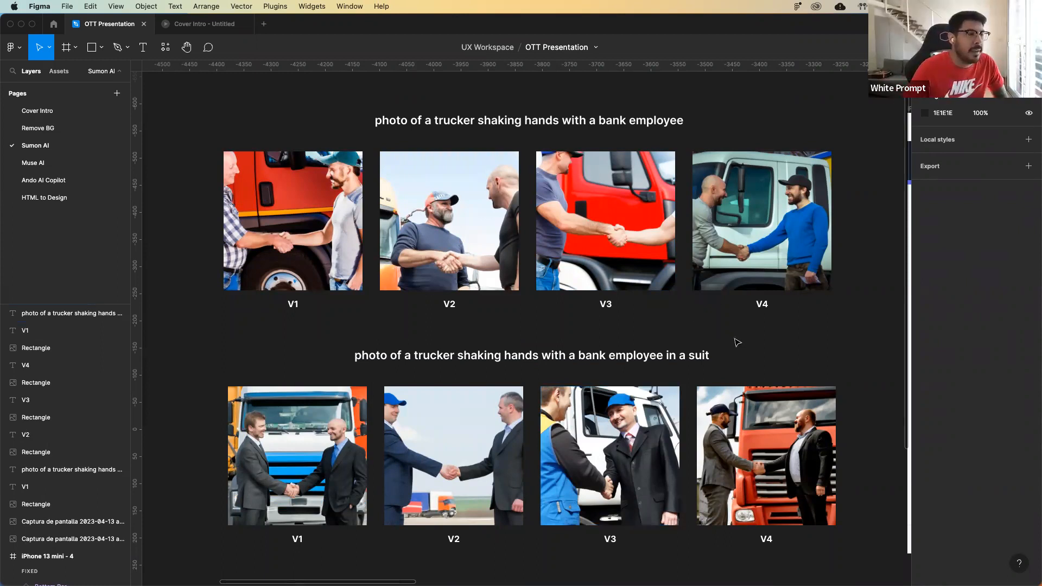
pyautogui.press('-')
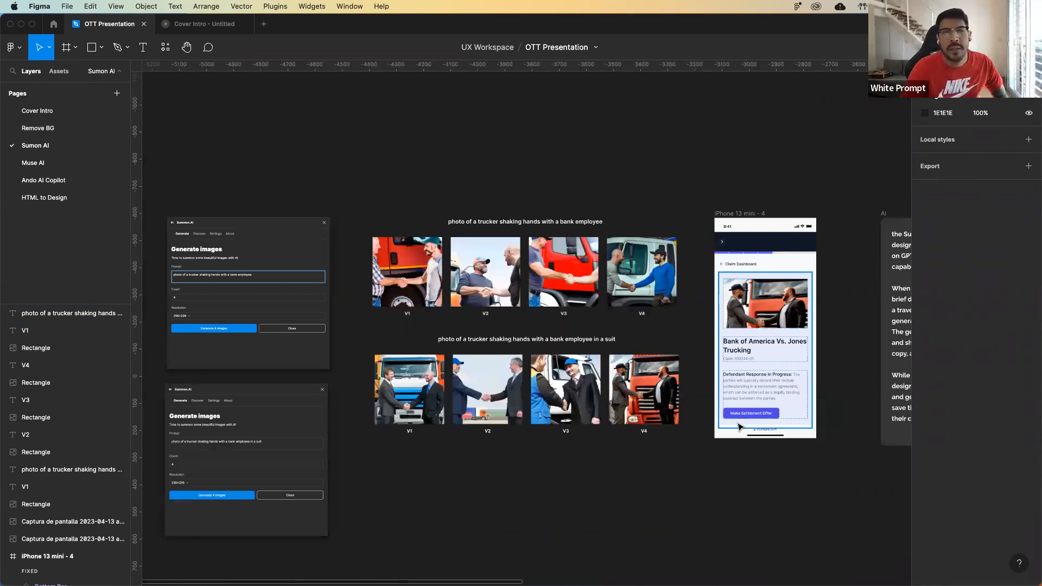
pyautogui.press('-')
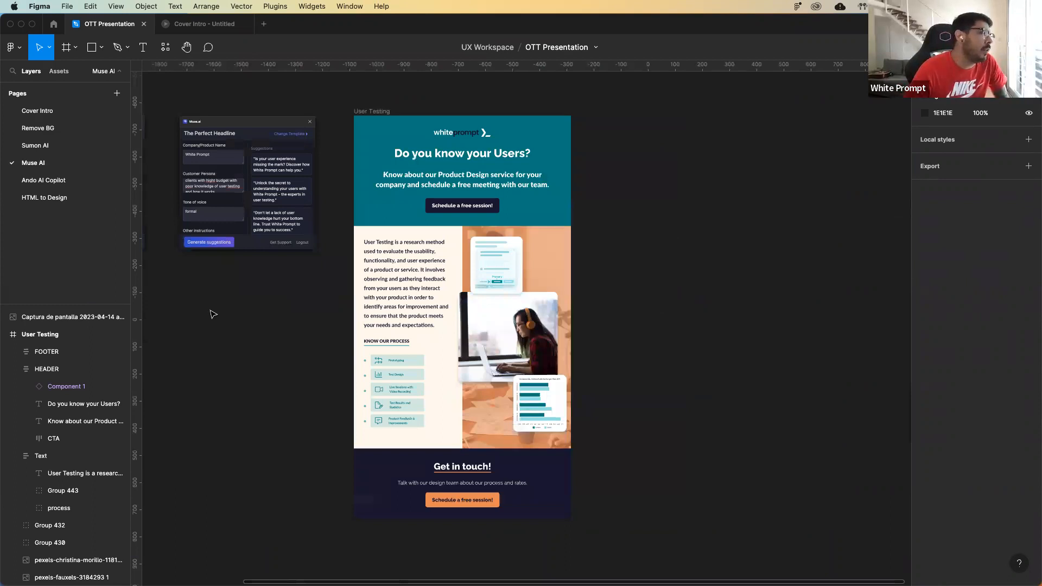
# Run the Muse.ai plugin beside the User Testing frame and choose the AI-assisted copywriting template.
pyautogui.hscroll(-3, 211, 314)
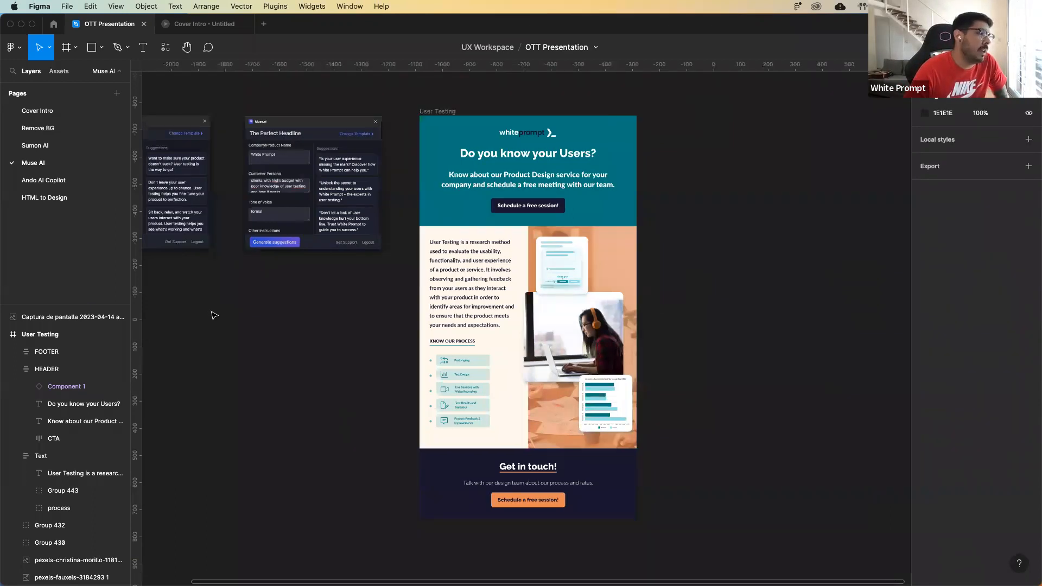
pyautogui.hscroll(3, 214, 315)
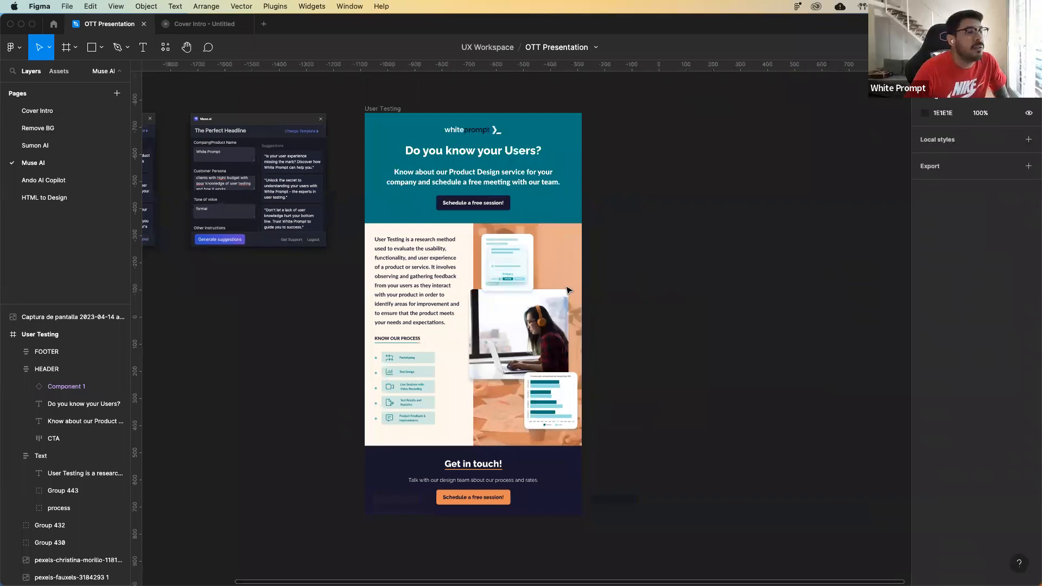
pyautogui.hscroll(4, 568, 291)
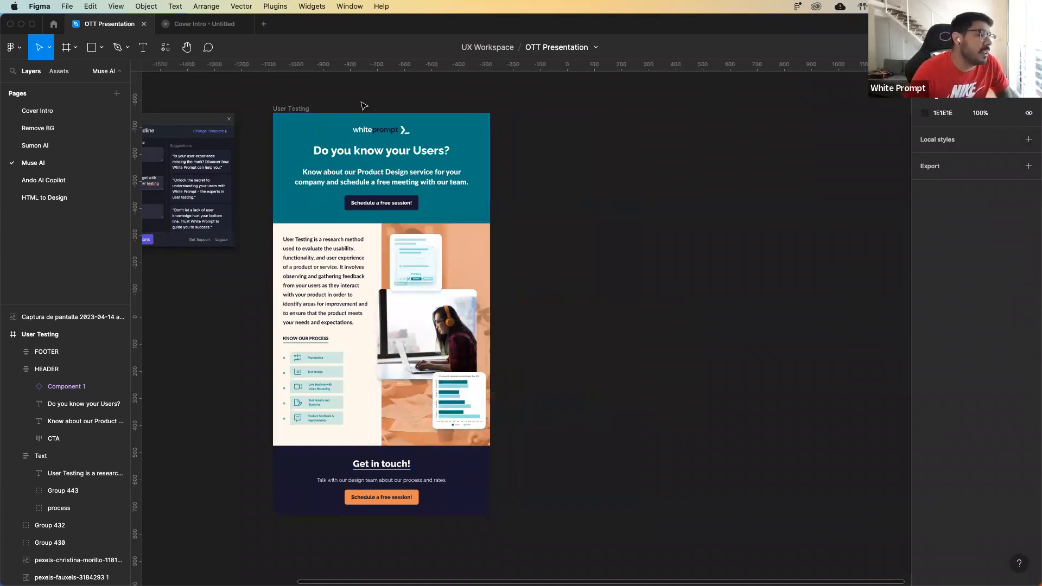
pyautogui.rightClick(560, 190)
pyautogui.moveTo(593, 283)
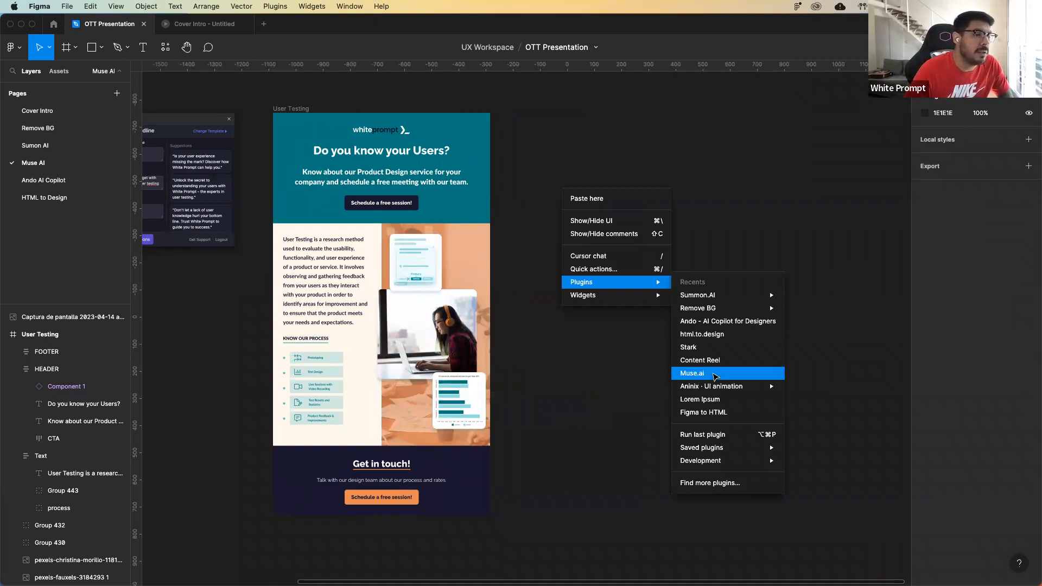
pyautogui.click(715, 375)
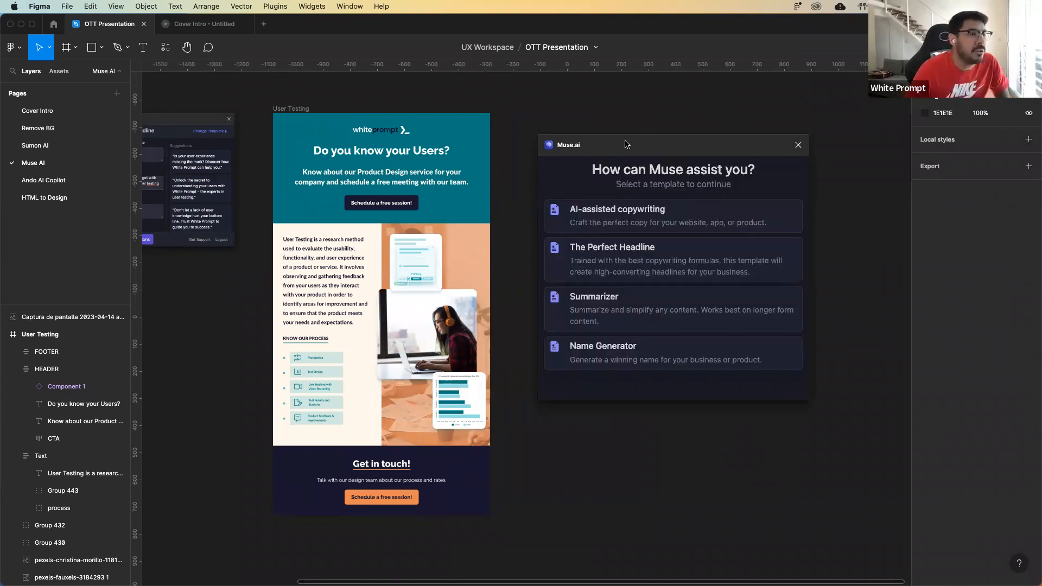
pyautogui.moveTo(625, 142); pyautogui.dragTo(626, 142)
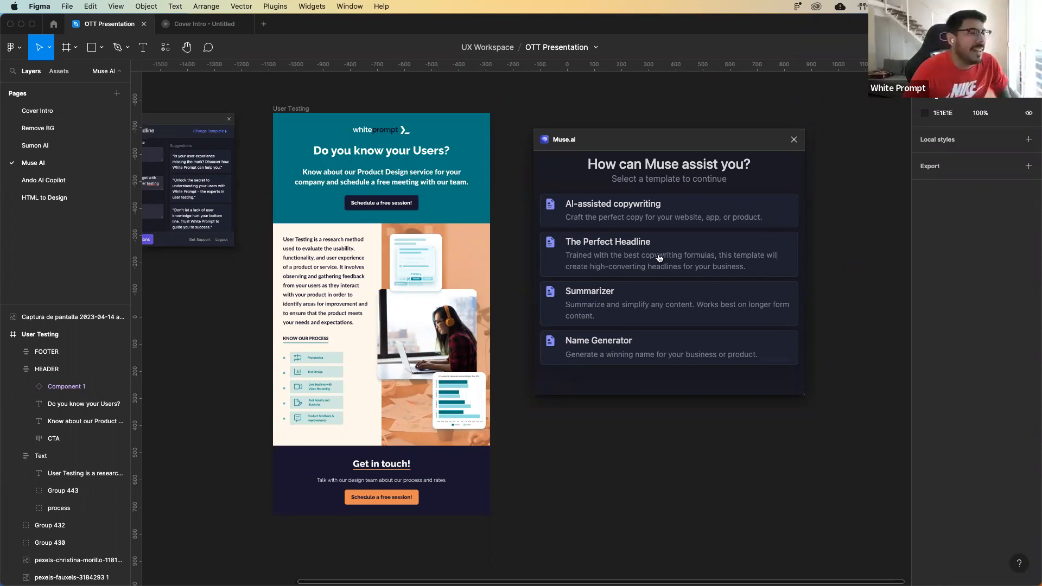
pyautogui.click(622, 215)
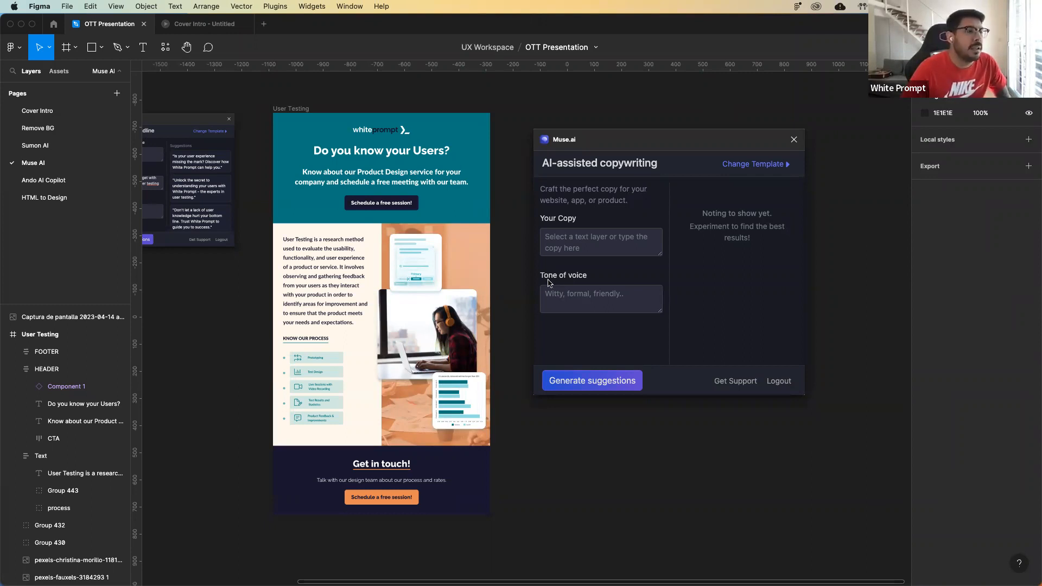
# Load the User Testing frame's main description paragraph into Muse.ai as the copy to rewrite.
pyautogui.click(320, 269)
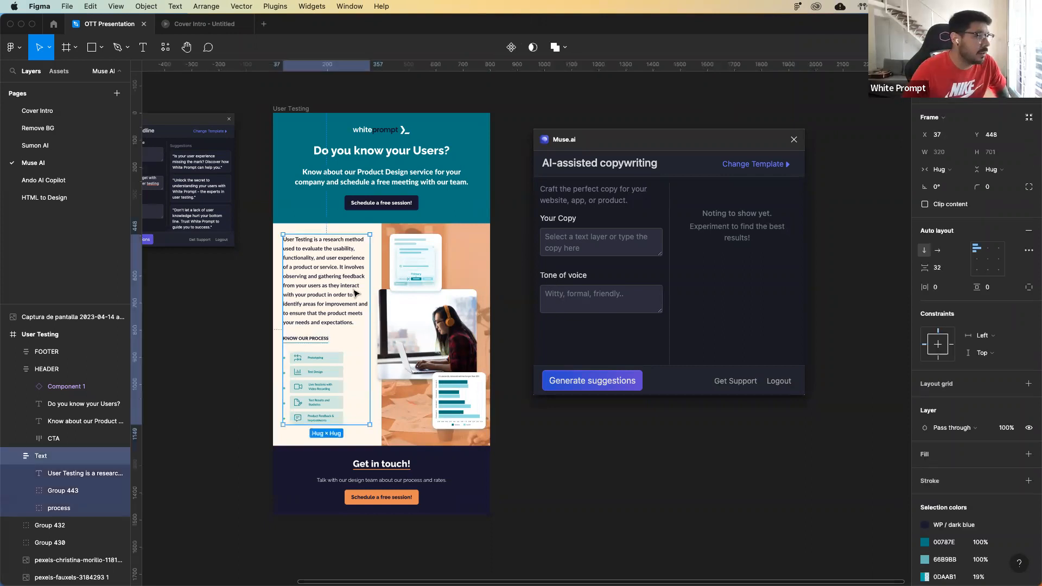
pyautogui.doubleClick(354, 288)
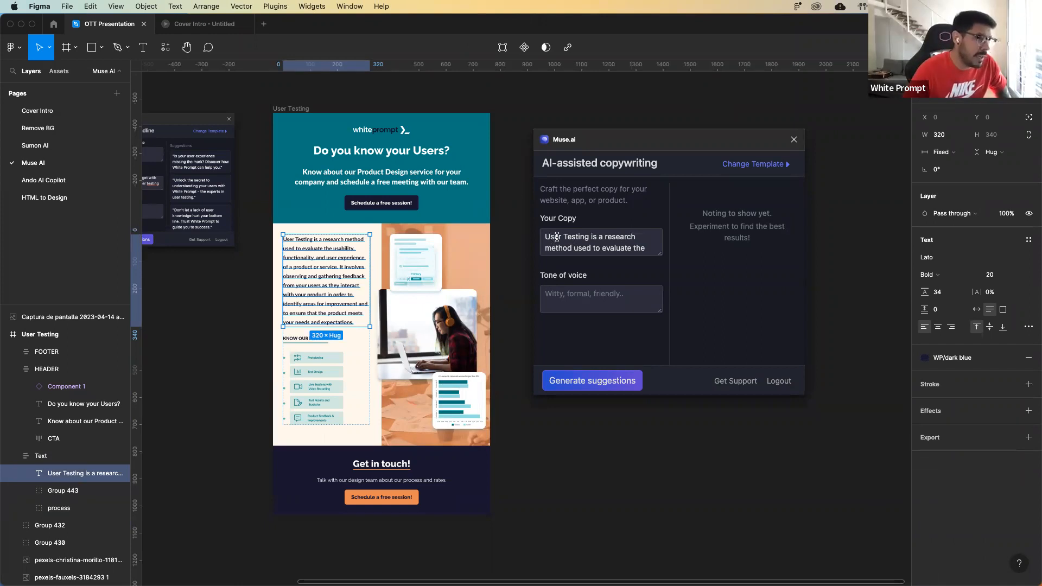
pyautogui.moveTo(587, 250); pyautogui.dragTo(595, 261)
pyautogui.click(582, 248)
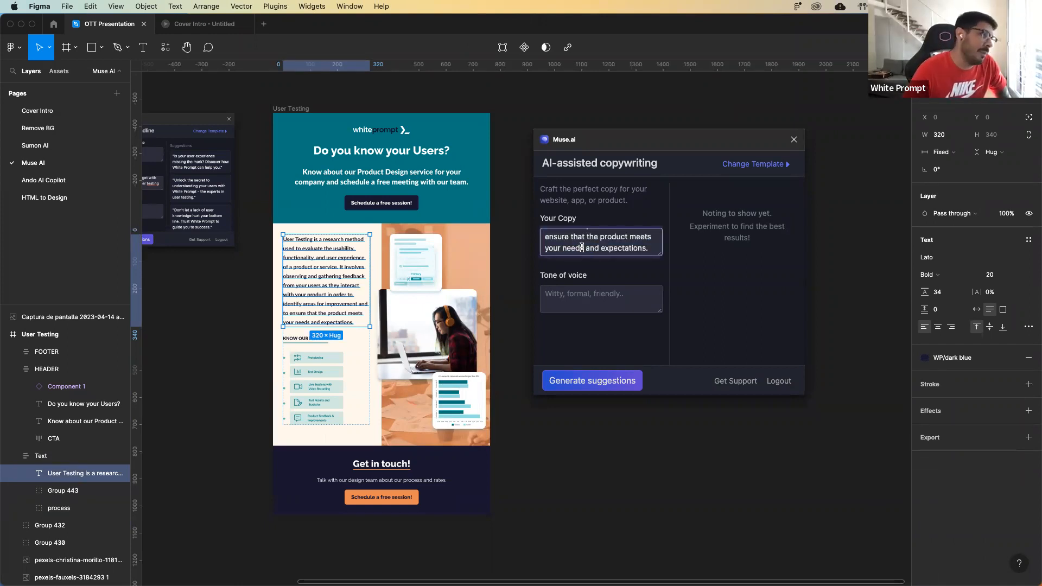
# Set the tone of voice to "funny" and generate copy suggestions.
pyautogui.click(552, 296)
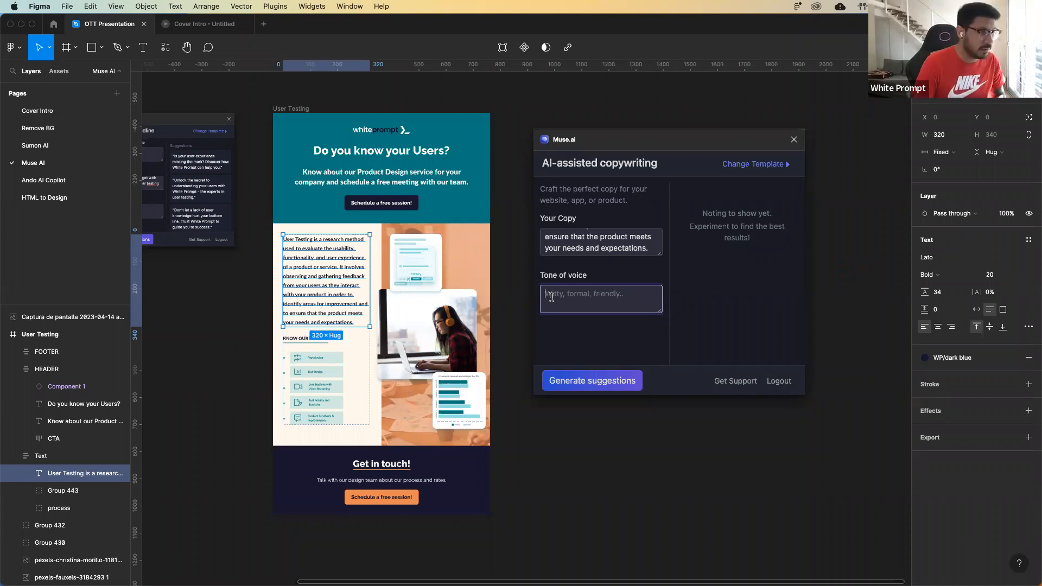
pyautogui.write('funny')
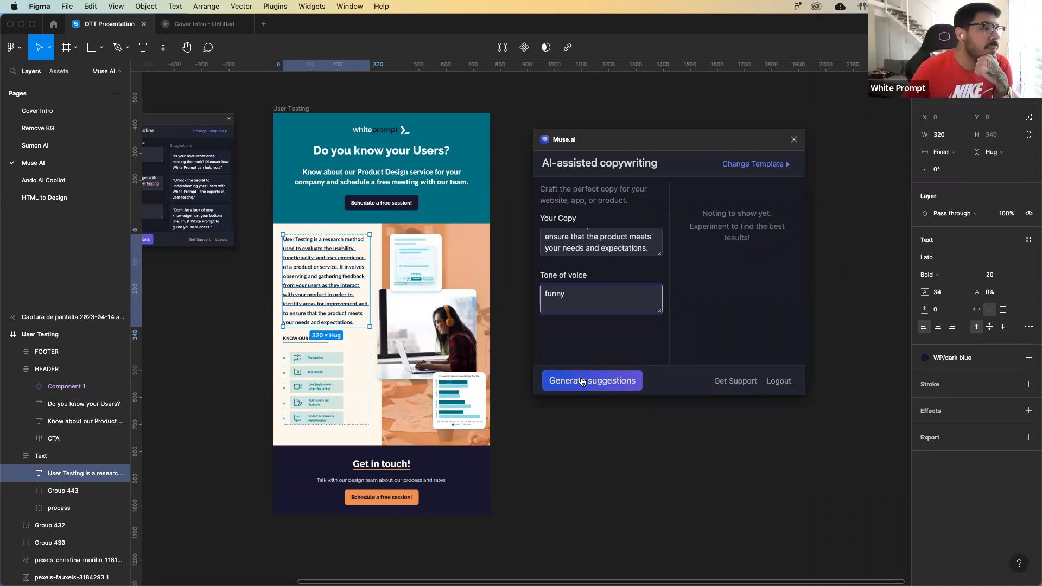
pyautogui.click(582, 381)
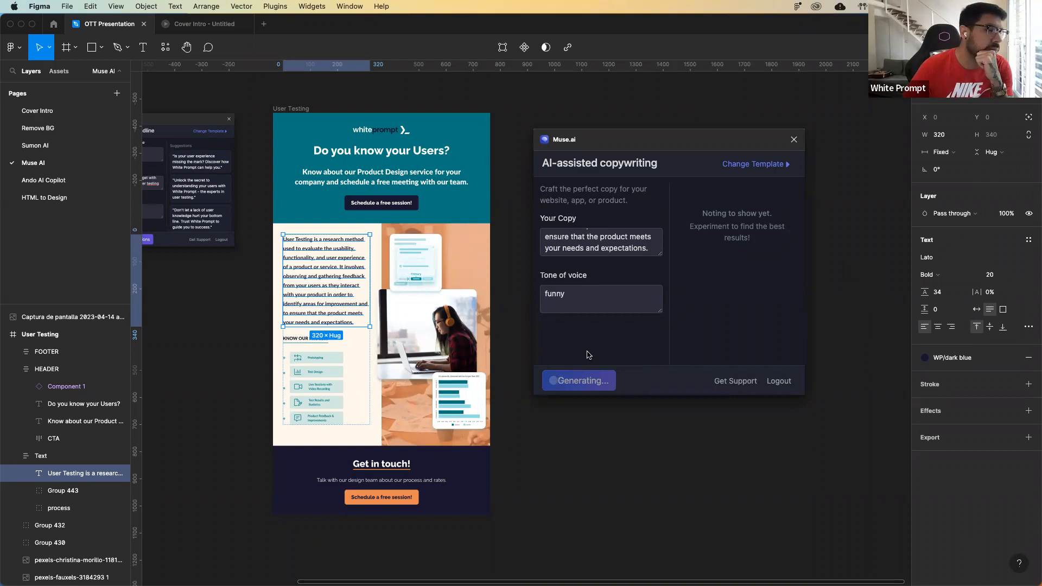
# Read through the funny copy suggestions and highlight the one starting "User Testing helps us see your product".
pyautogui.scroll(5, 579, 255)
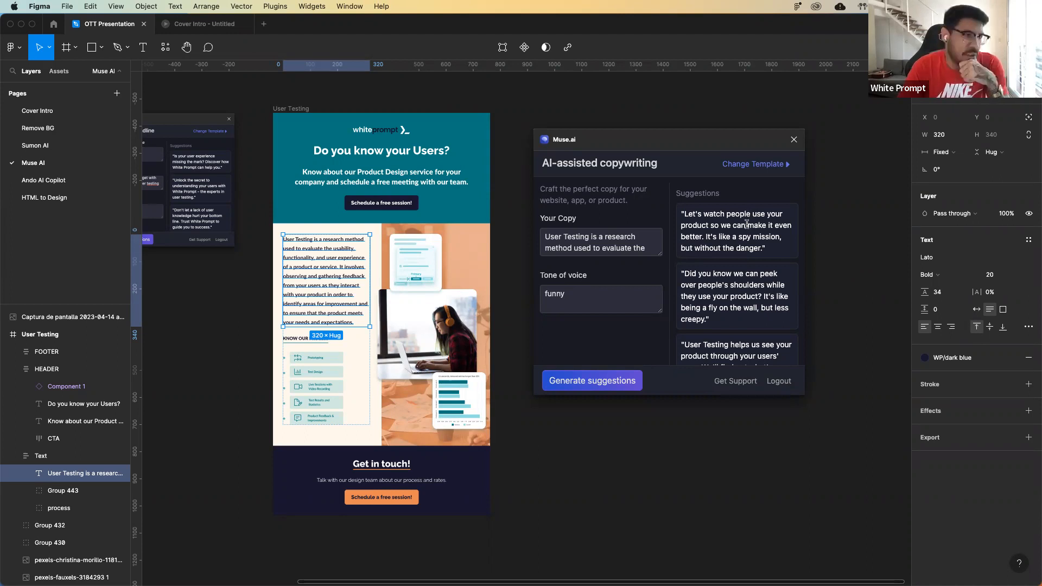
pyautogui.scroll(-2, 748, 221)
pyautogui.scroll(-3, 748, 219)
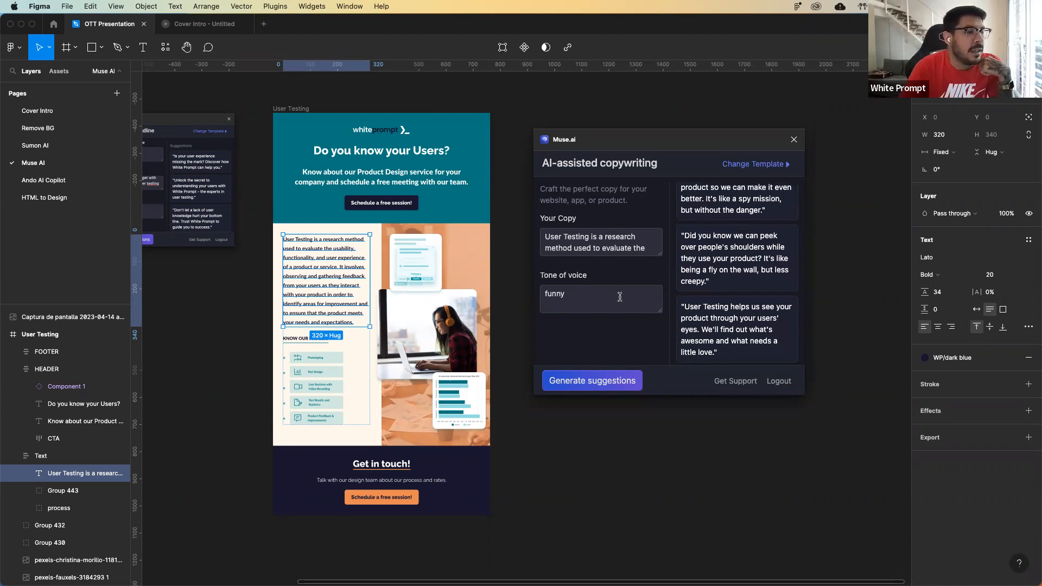
pyautogui.scroll(-3, 742, 295)
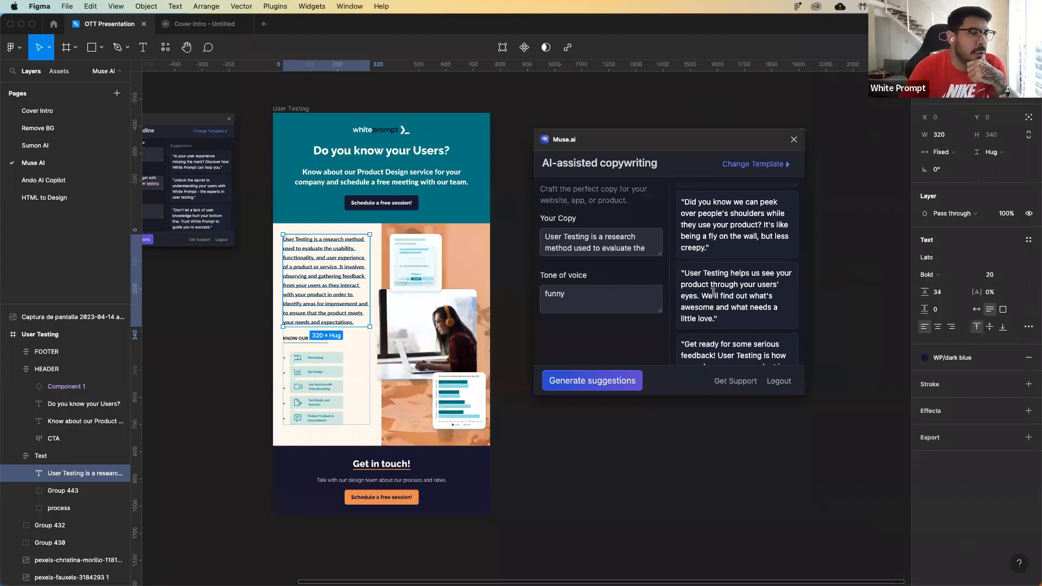
pyautogui.scroll(-1, 713, 292)
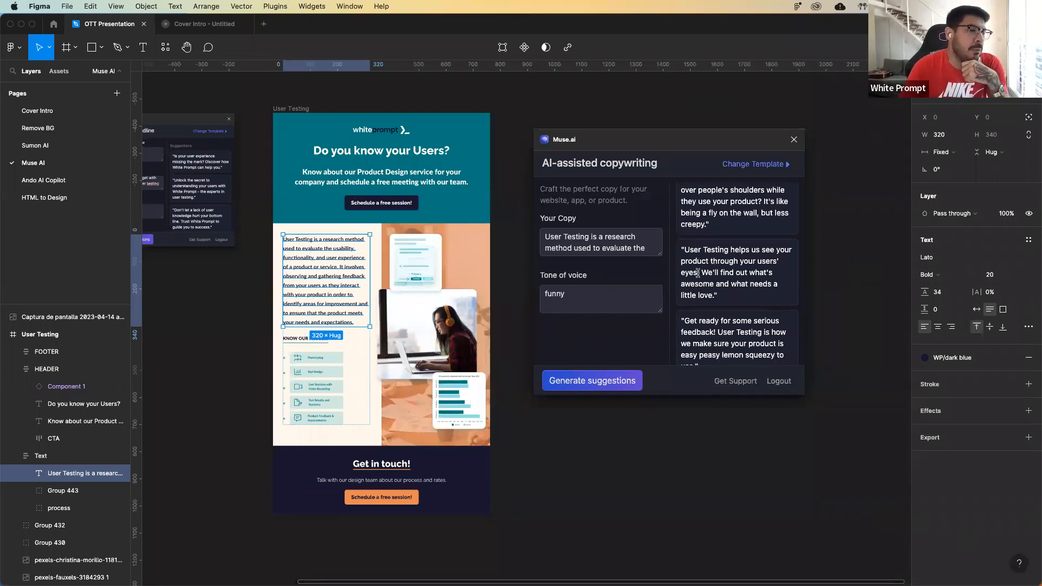
pyautogui.tripleClick(716, 282)
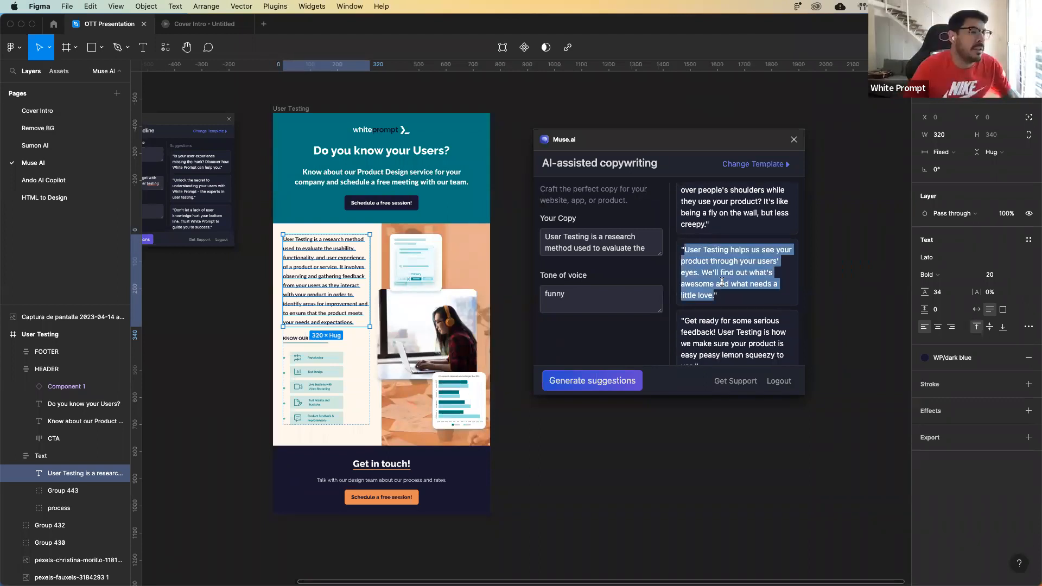
# Change the tone of voice to "formal" and generate new copy suggestions.
pyautogui.click(658, 294)
pyautogui.press('super+a')
pyautogui.write('formal')
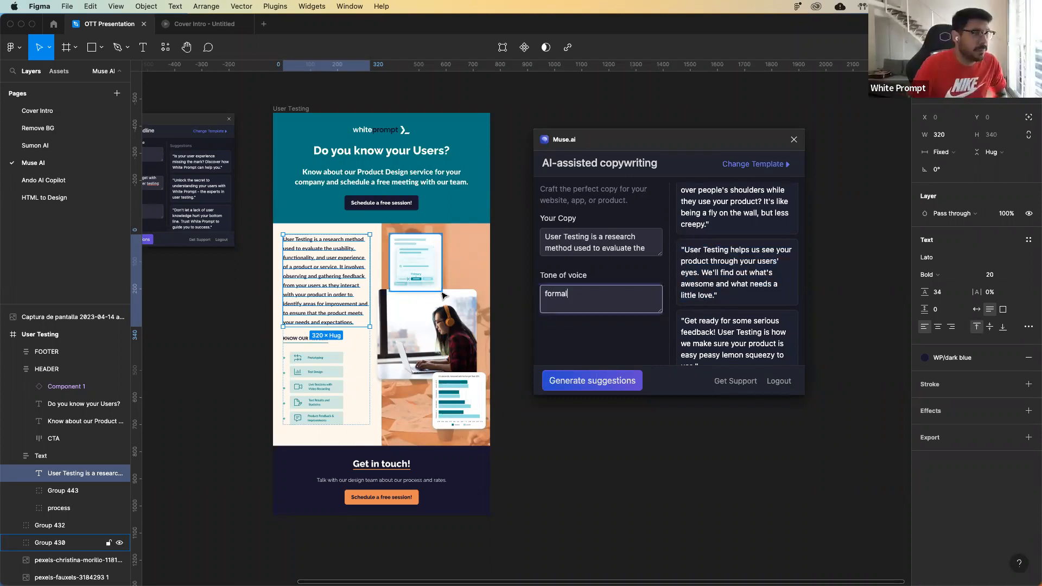
pyautogui.click(601, 382)
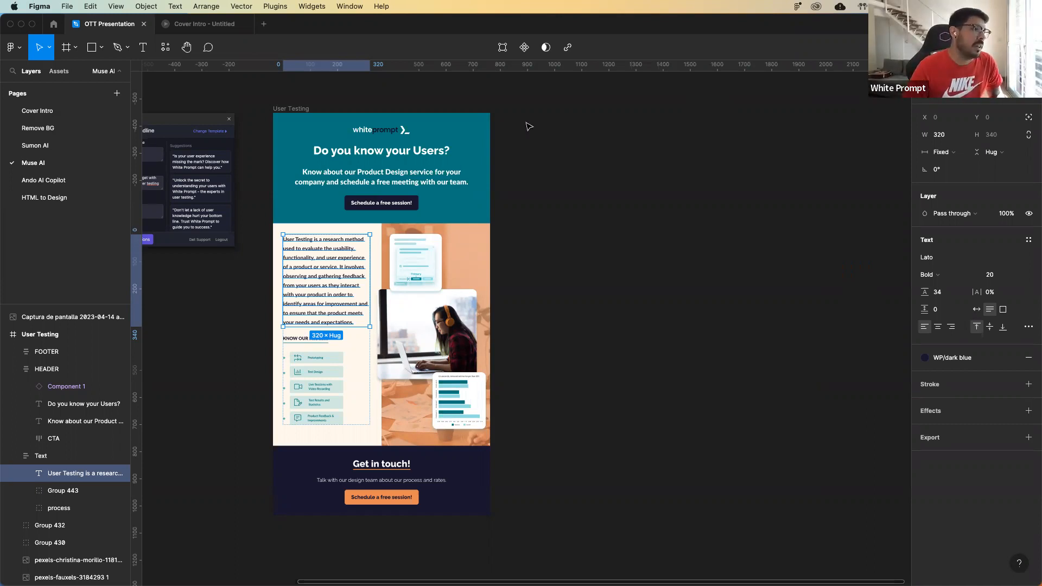
pyautogui.hscroll(-1, 531, 133)
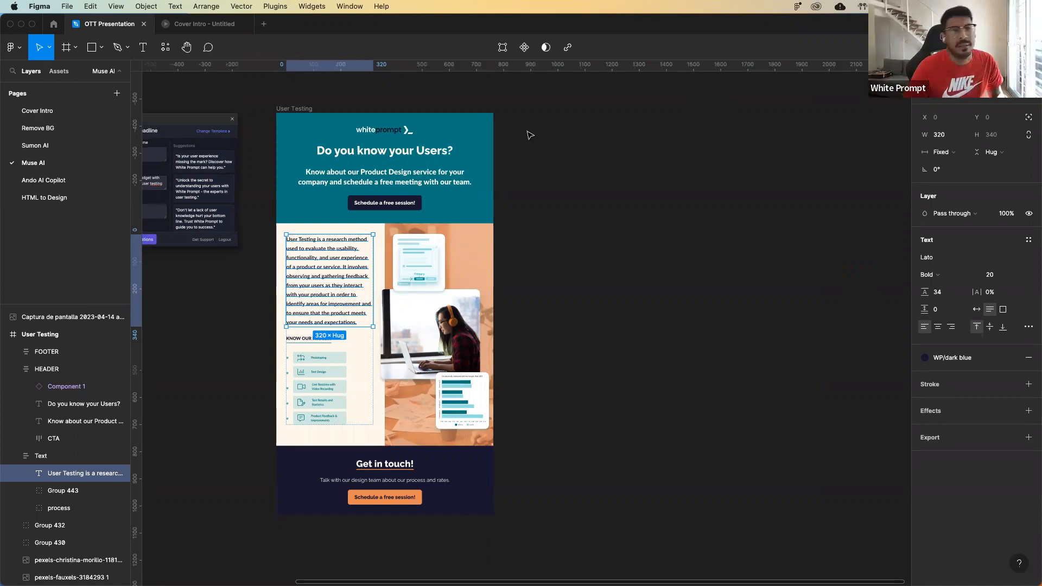
pyautogui.scroll(3, 531, 132)
pyautogui.hscroll(-1, 532, 132)
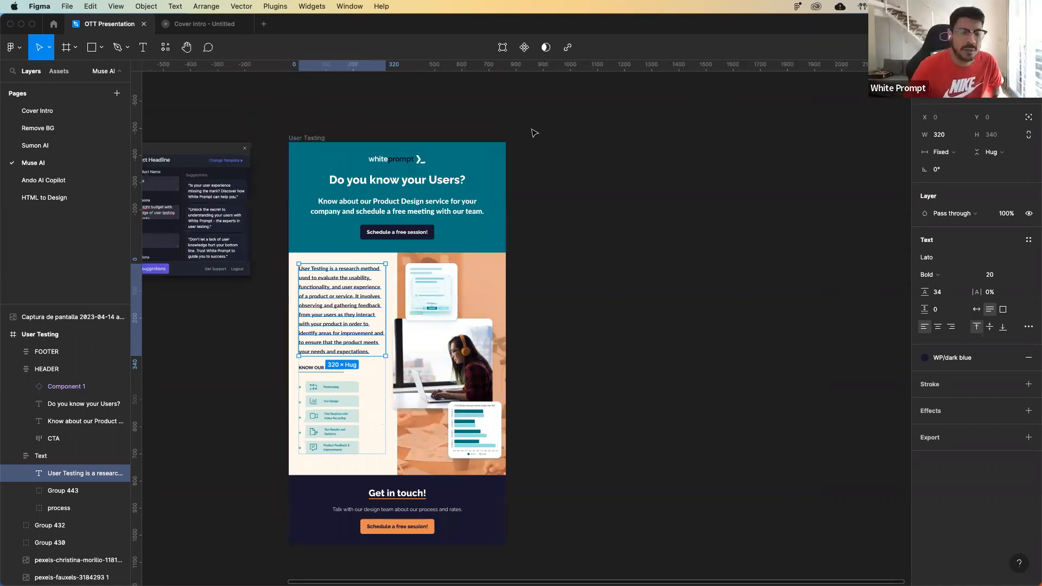
pyautogui.hscroll(-5, 530, 130)
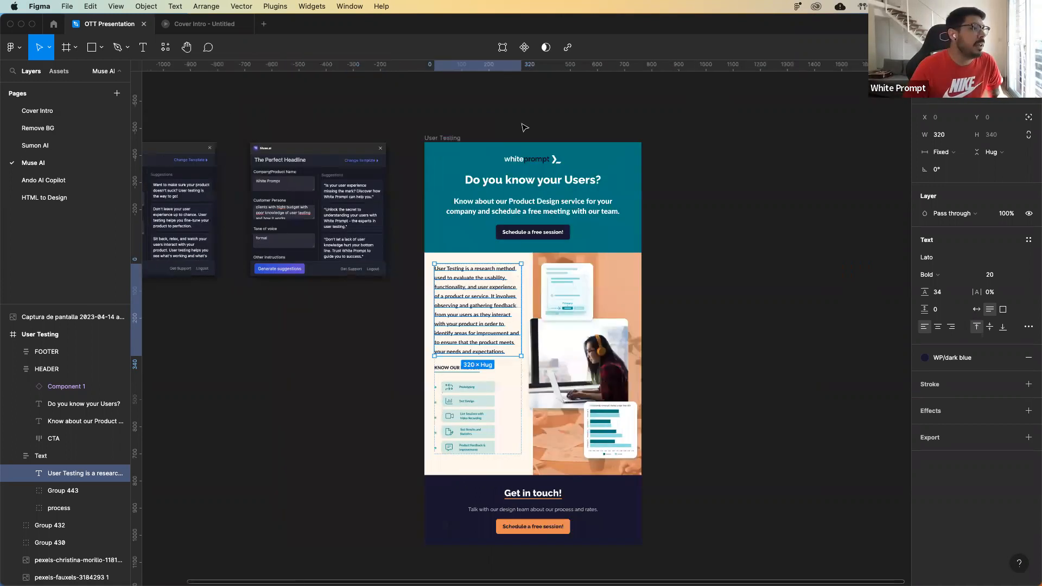
pyautogui.hscroll(4, 525, 130)
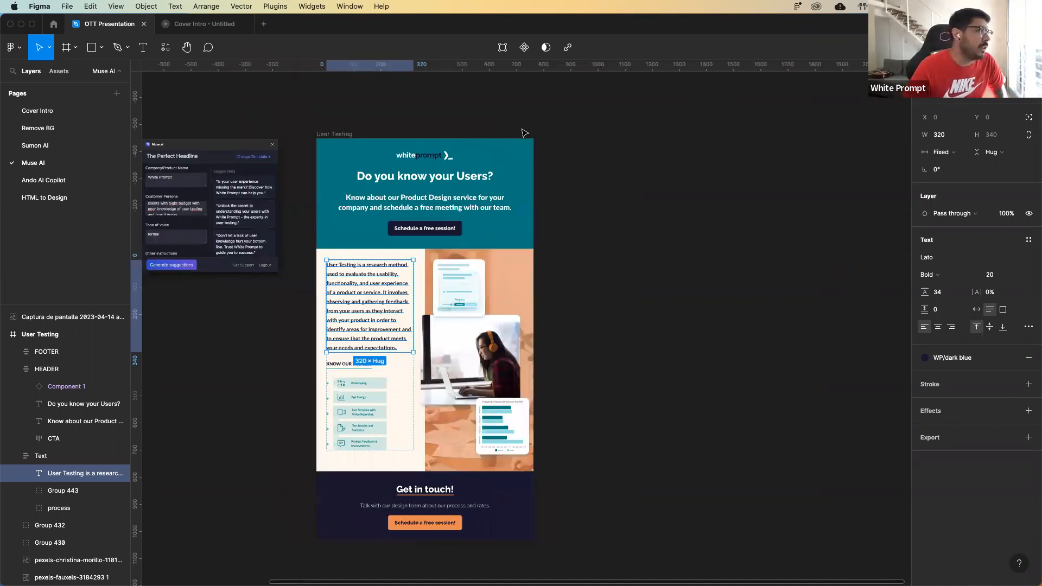
pyautogui.scroll(-1, 202, 133)
pyautogui.hscroll(-1, 202, 133)
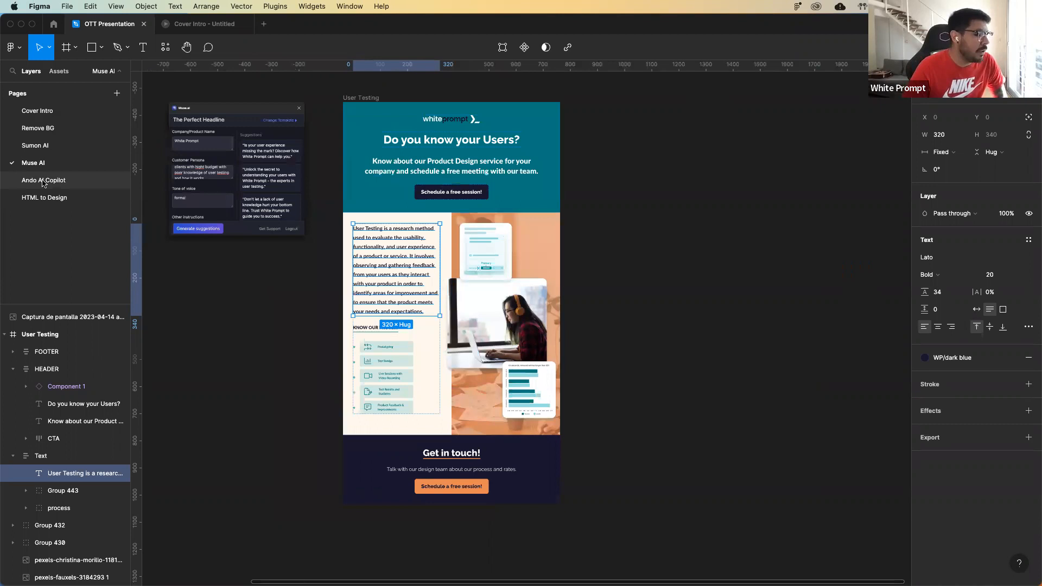
# Open the Ando AI Copilot page with the blank Frame 2 and the plugin screenshots in view.
pyautogui.click(43, 180)
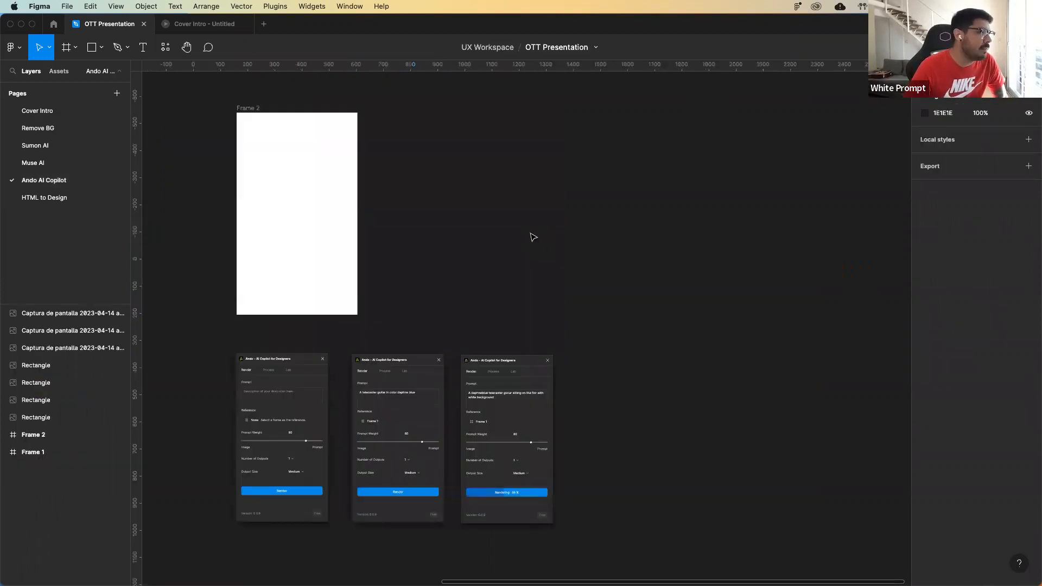
pyautogui.hscroll(-1, 534, 238)
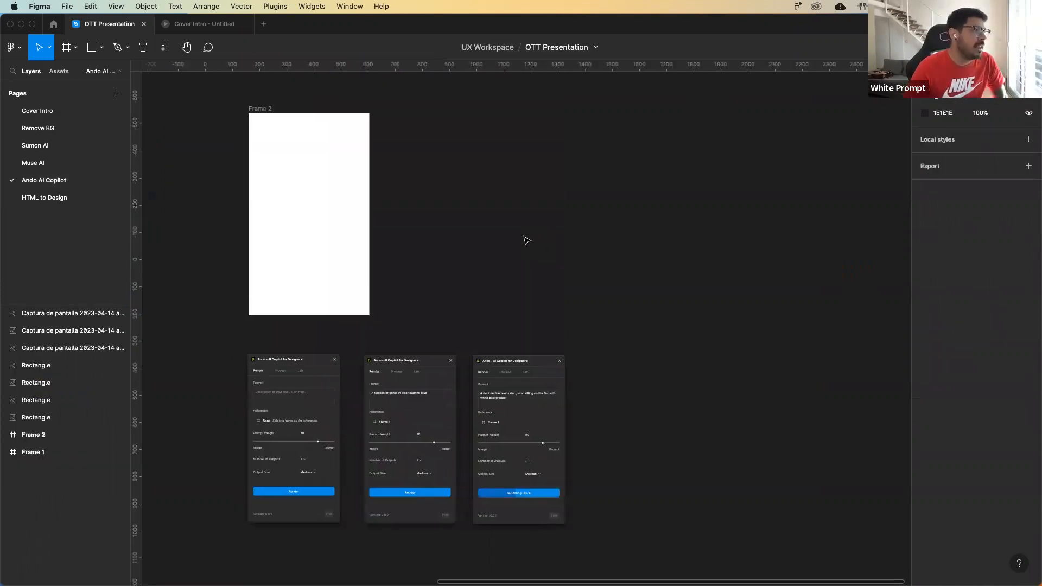
pyautogui.scroll(1, 527, 240)
pyautogui.hscroll(1, 527, 241)
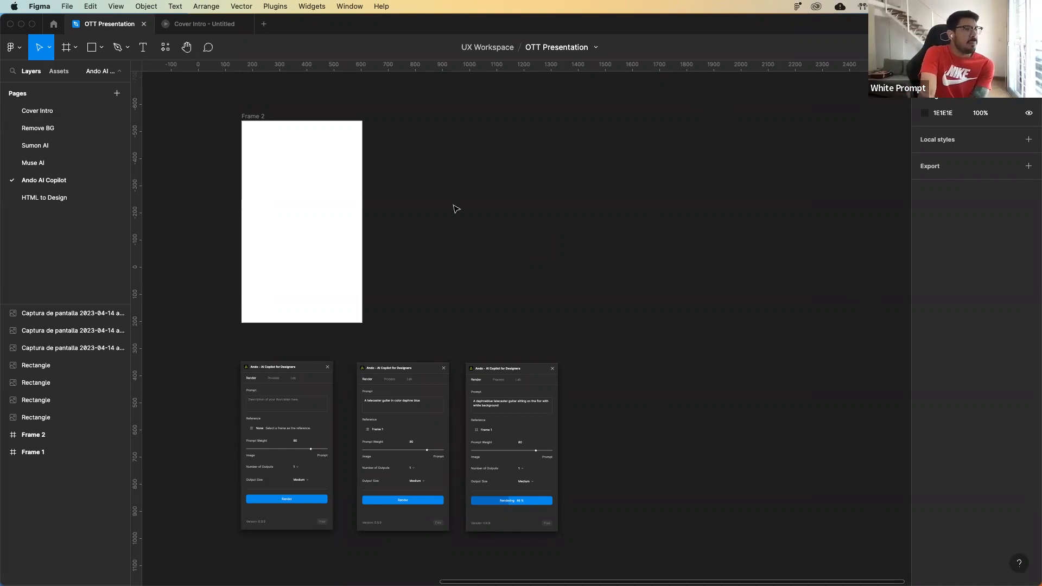
# Draw a closed guitar neck and headstock outline, about 74 × 298, in the upper half of Frame 2 with the Pen tool.
pyautogui.hscroll(1, 453, 216)
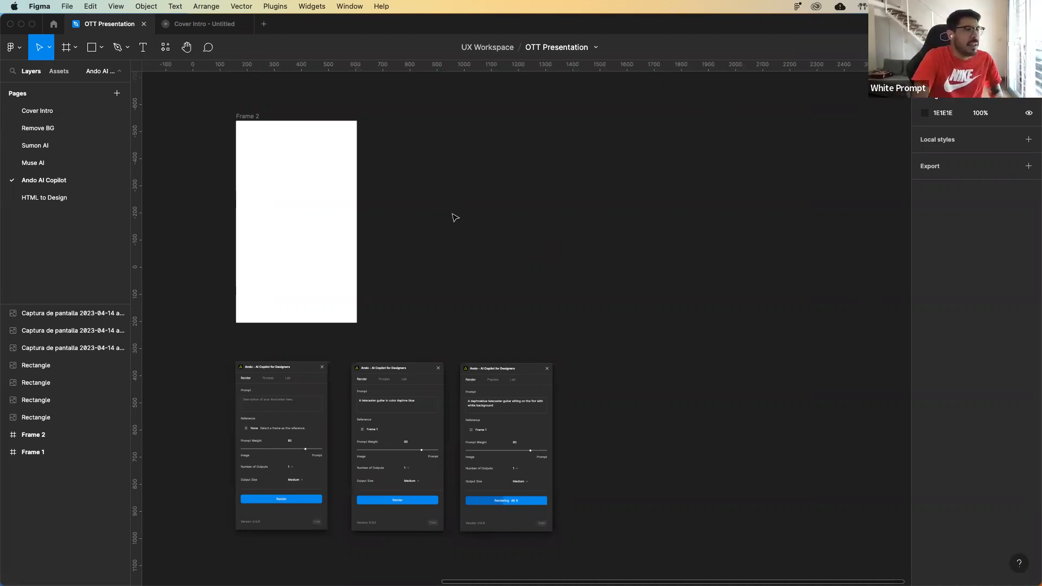
pyautogui.scroll(2, 454, 218)
pyautogui.press('super+plus')
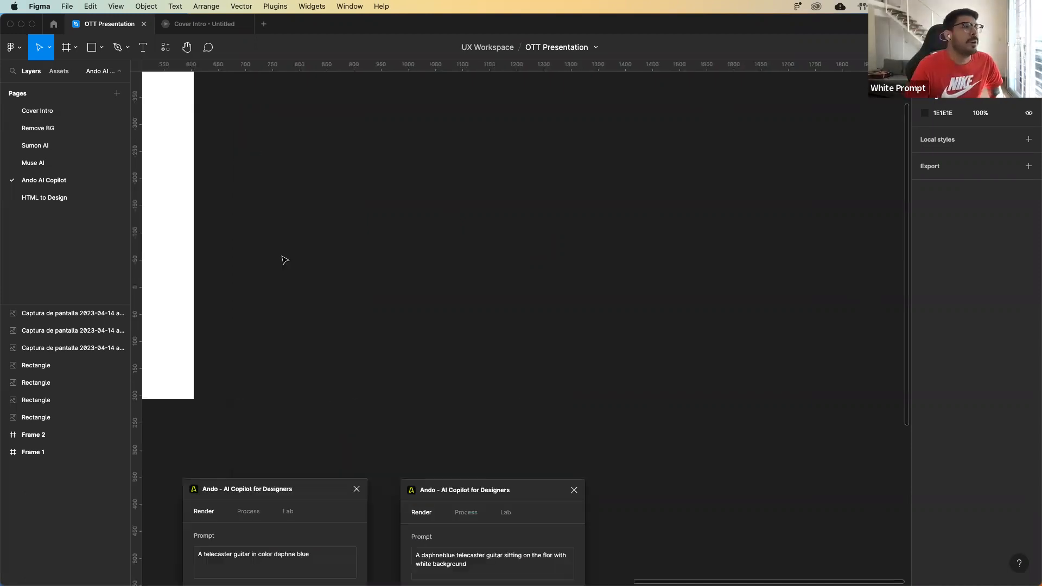
pyautogui.hscroll(-6, 282, 257)
pyautogui.scroll(2, 281, 257)
pyautogui.hscroll(1, 287, 255)
pyautogui.hscroll(5, 293, 253)
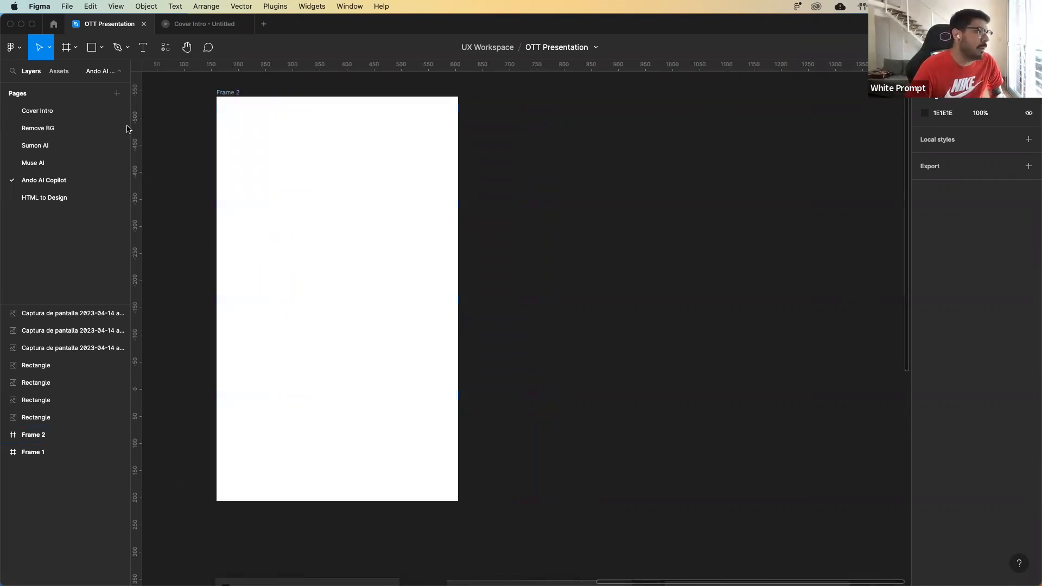
pyautogui.press('p')
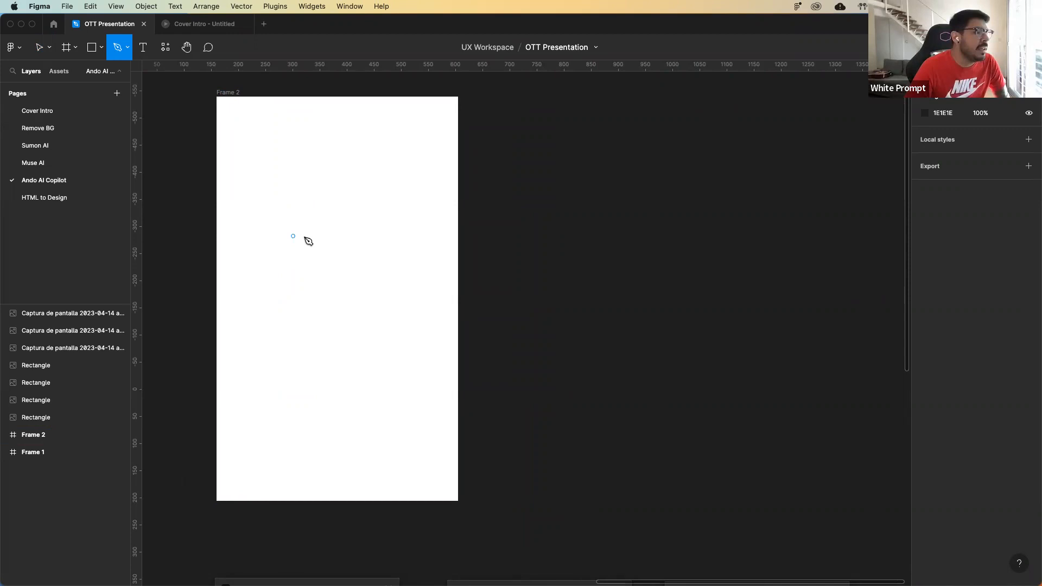
pyautogui.click(308, 294)
pyautogui.click(336, 293)
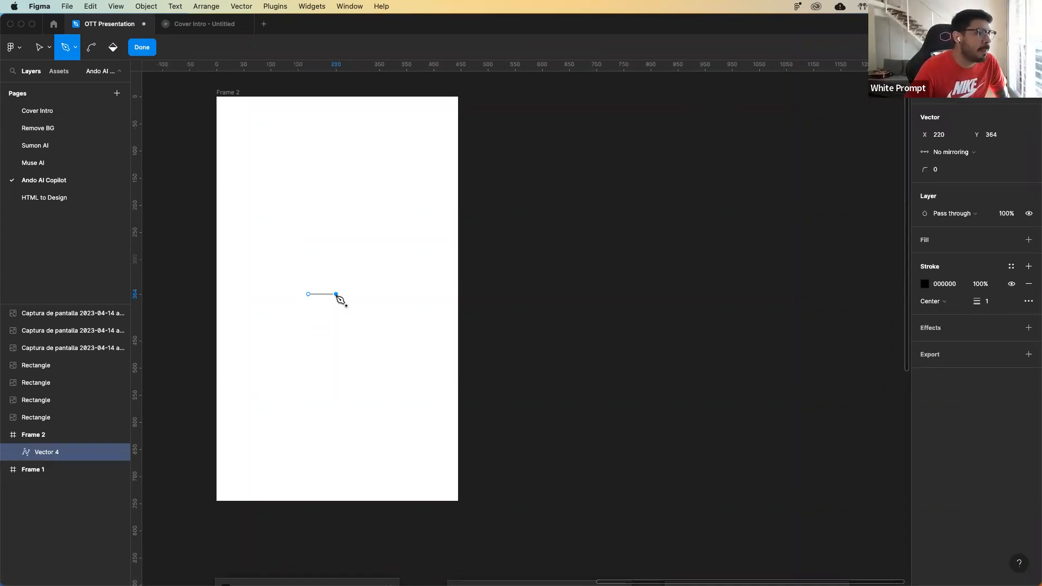
pyautogui.click(336, 180)
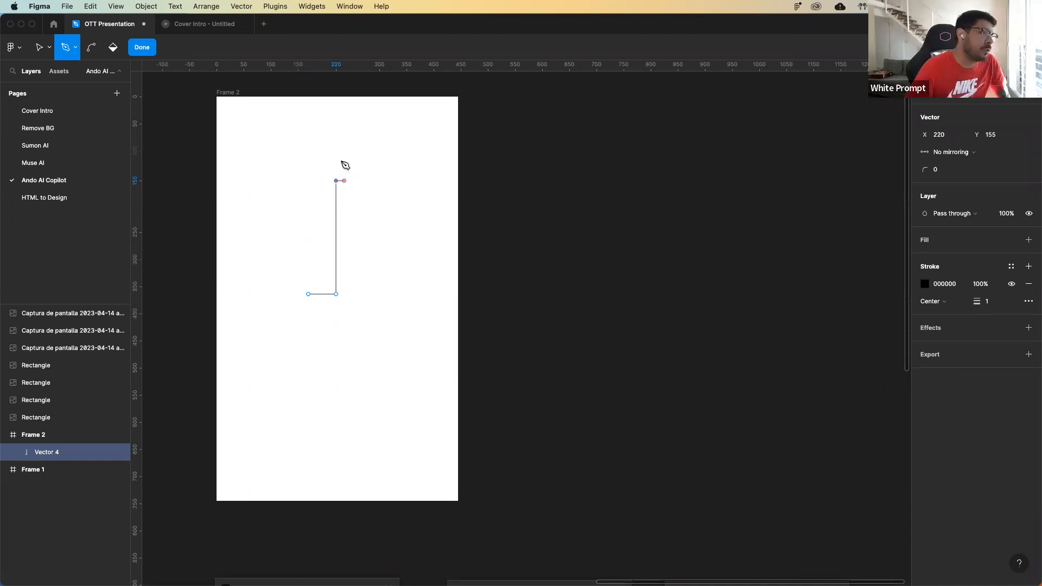
pyautogui.moveTo(345, 165); pyautogui.dragTo(321, 123)
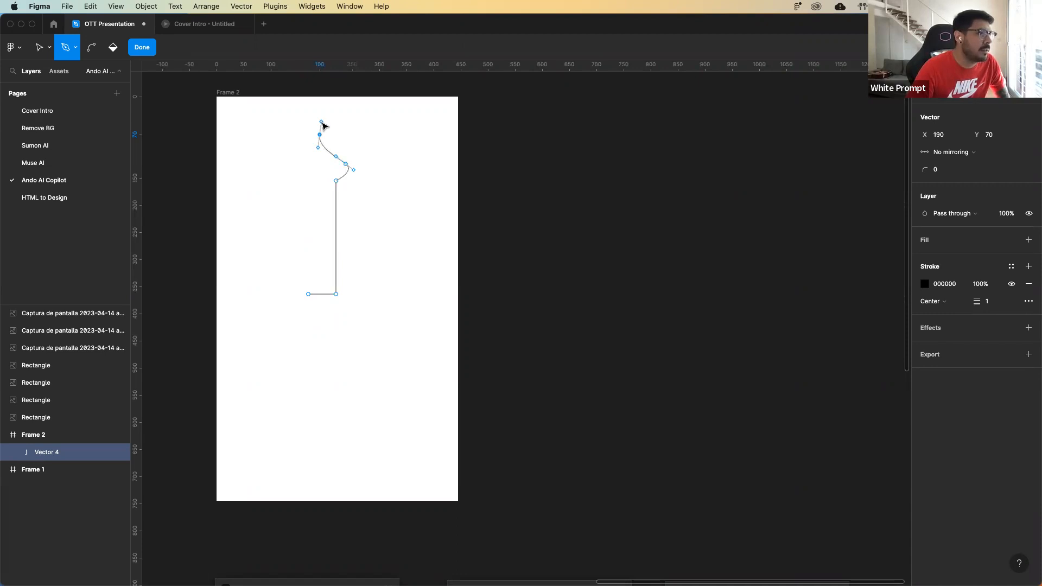
pyautogui.moveTo(314, 181); pyautogui.dragTo(324, 190)
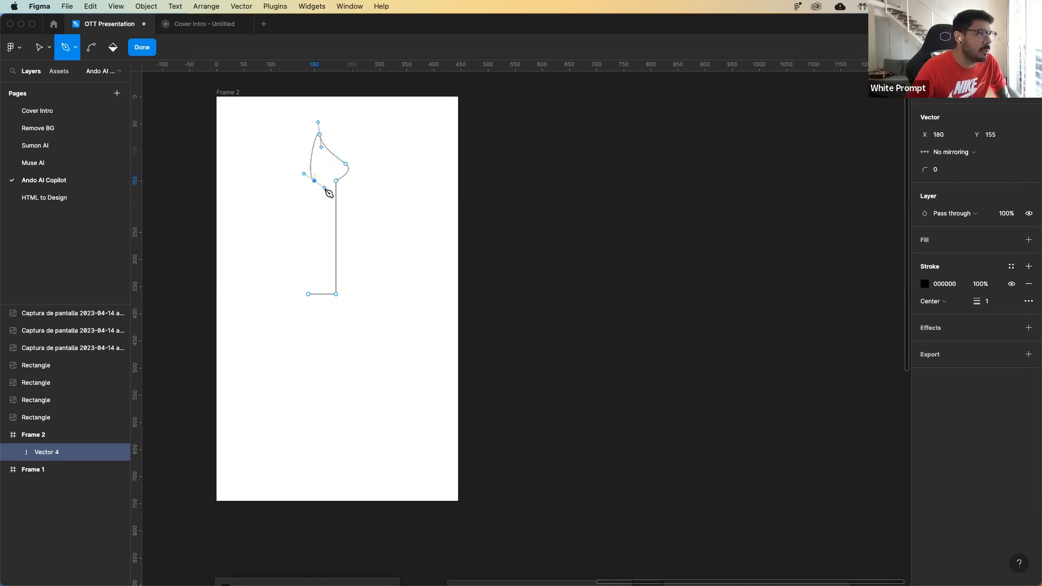
pyautogui.click(309, 295)
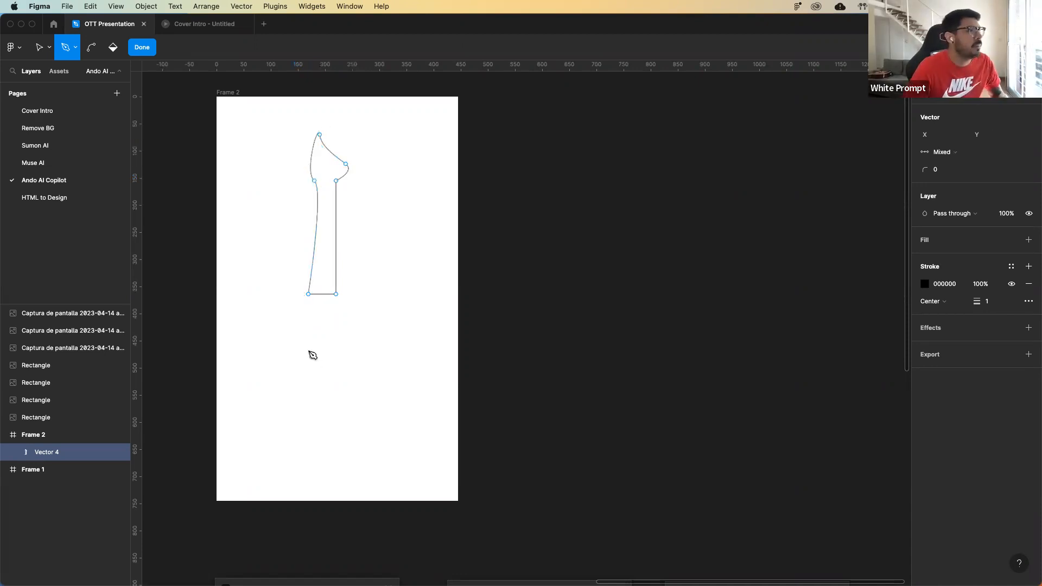
pyautogui.press('Escape')
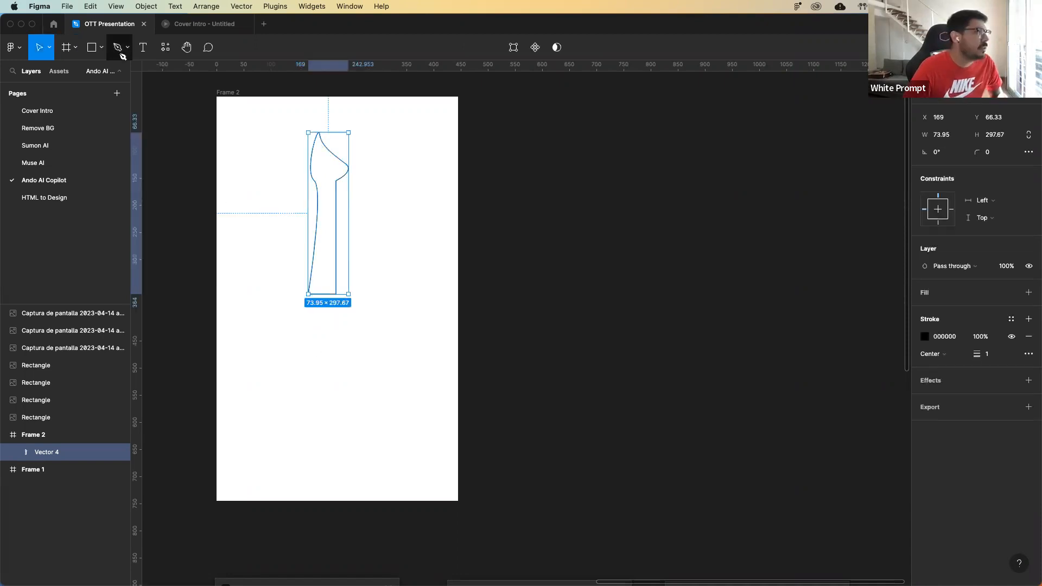
# Draw a closed, curved guitar body outline, about 243 × 280, around the lower end of the neck with the Pen tool.
pyautogui.press('p')
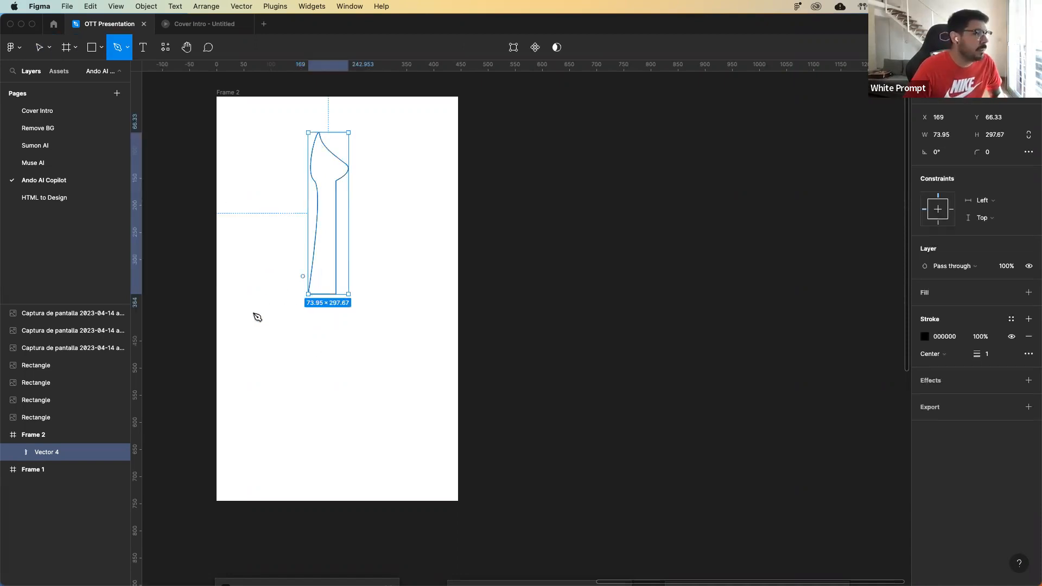
pyautogui.moveTo(274, 309); pyautogui.dragTo(275, 369)
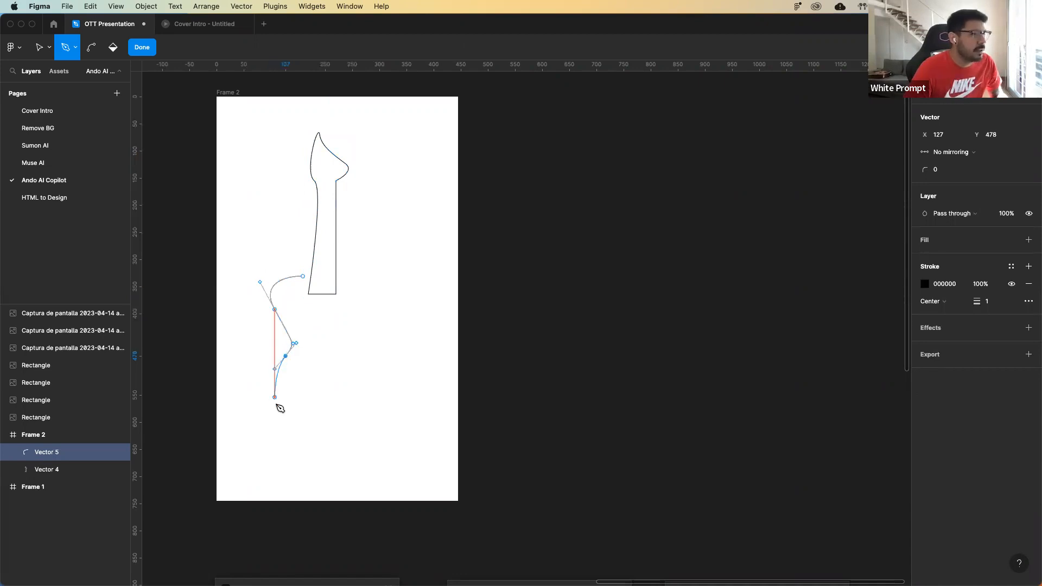
pyautogui.moveTo(275, 419); pyautogui.dragTo(303, 439)
pyautogui.click(379, 416)
pyautogui.click(360, 357)
pyautogui.moveTo(372, 356); pyautogui.dragTo(387, 317)
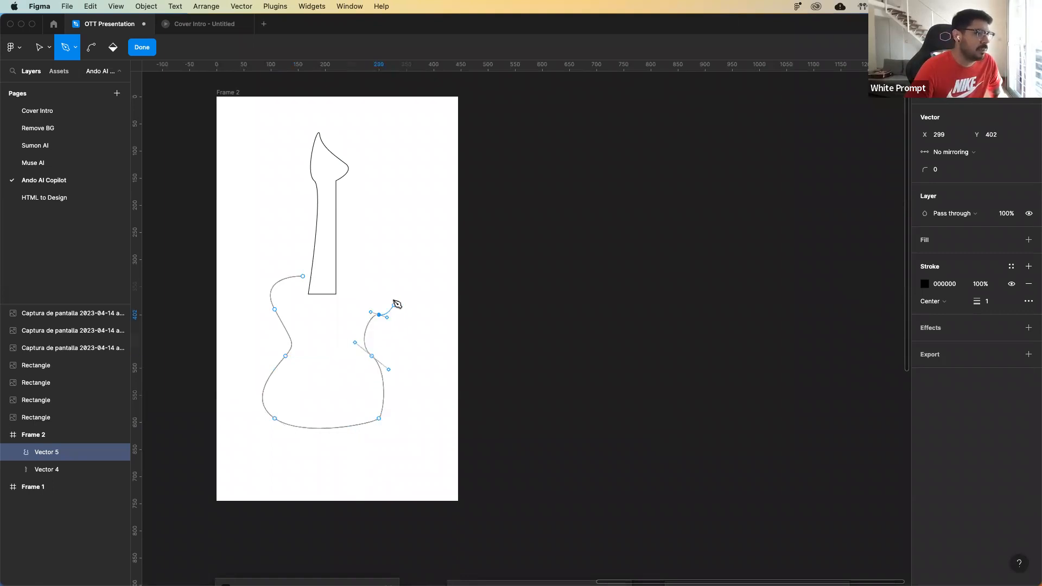
pyautogui.moveTo(388, 279); pyautogui.dragTo(341, 283)
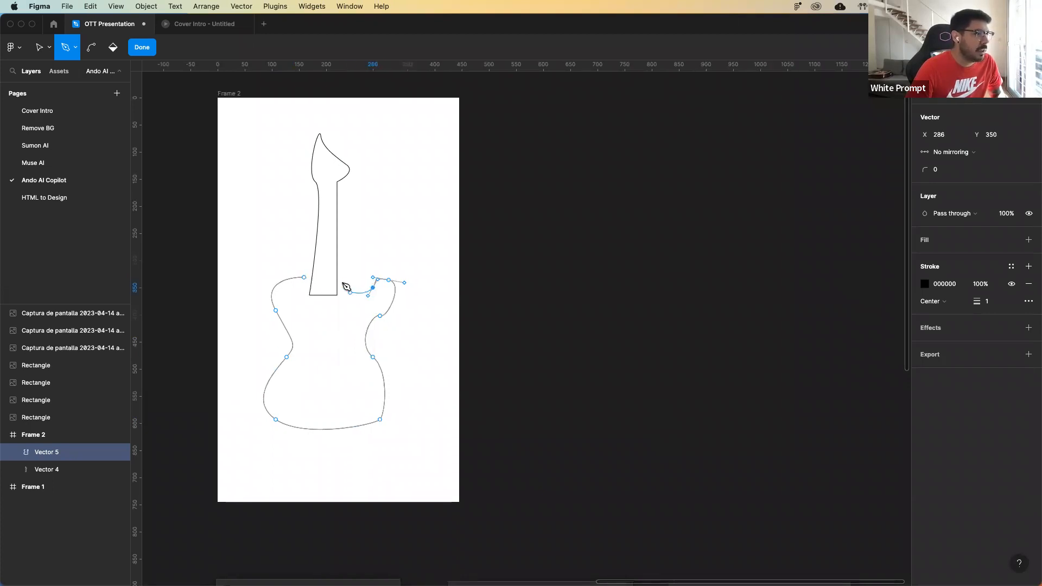
pyautogui.click(304, 277)
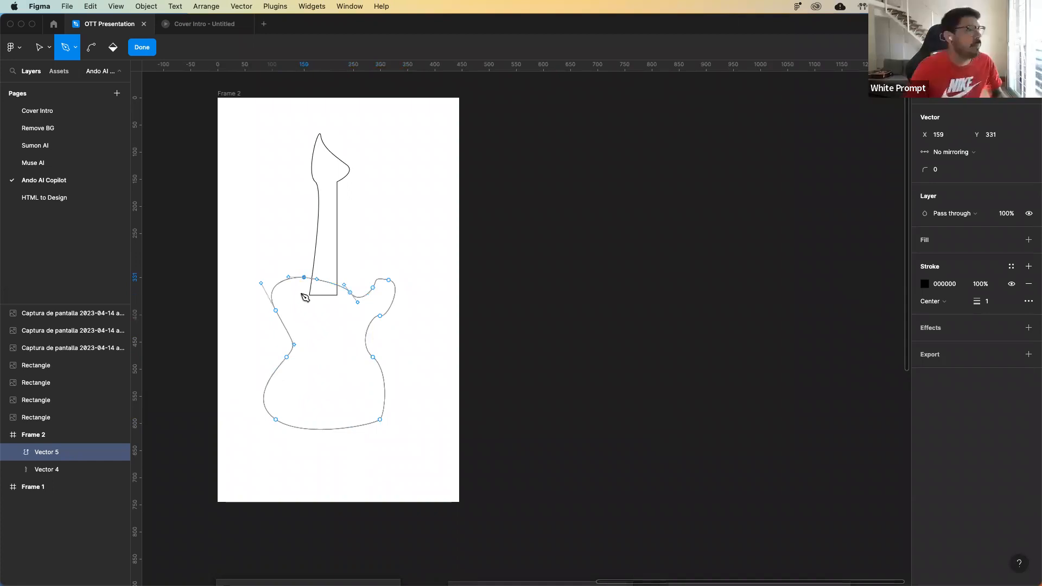
pyautogui.press('Escape')
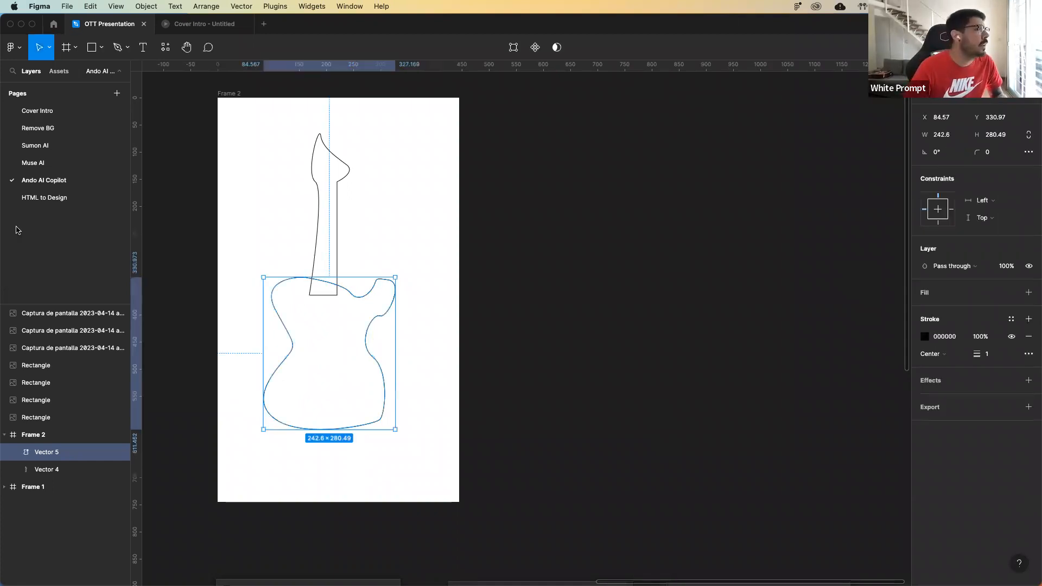
# Add two grey 29 × 29 circles as knobs on the lower right part of the guitar body.
pyautogui.press('o')
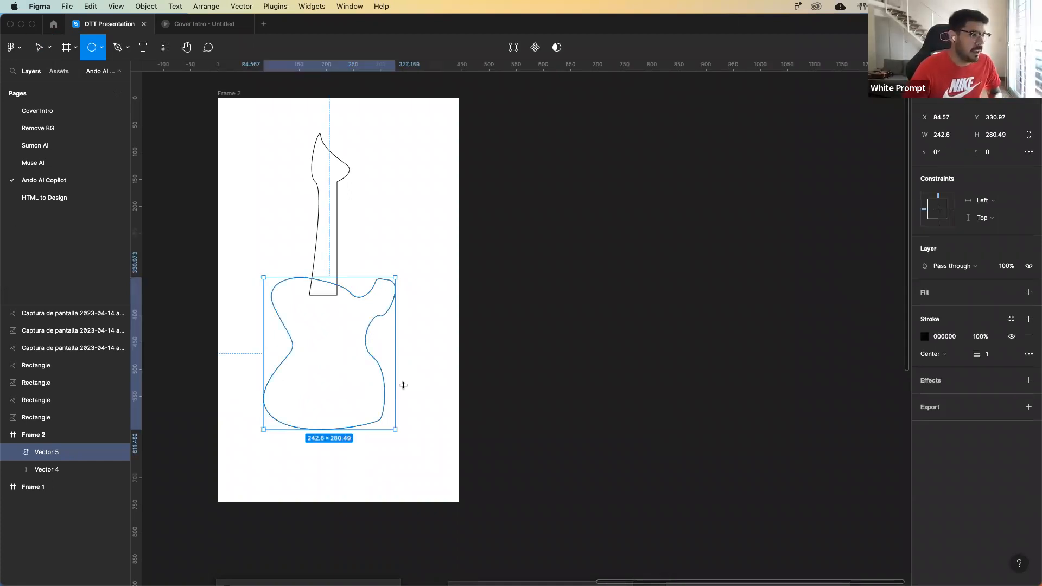
pyautogui.moveTo(423, 401); pyautogui.dragTo(407, 386)
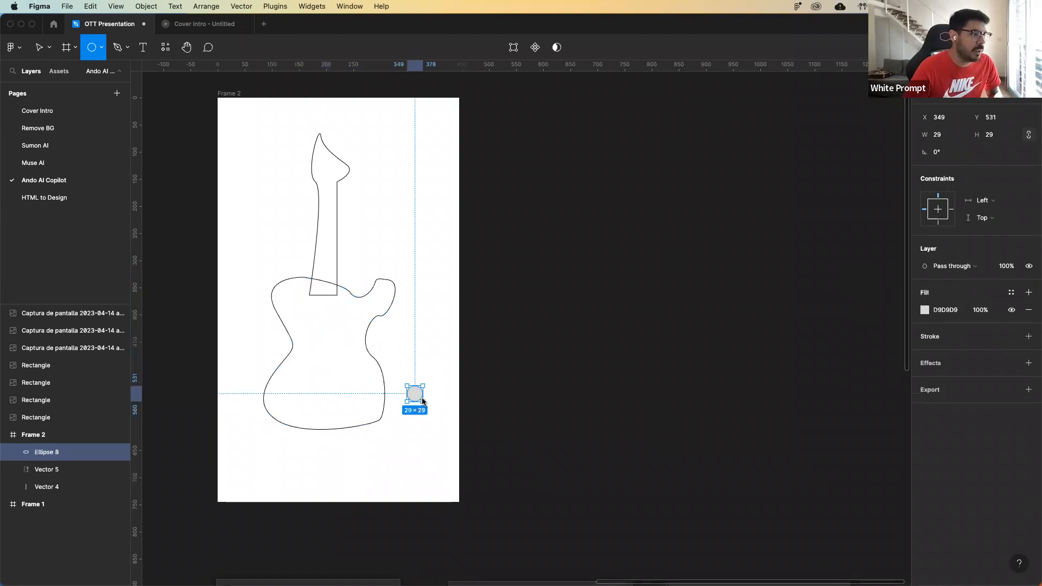
pyautogui.click(428, 363)
pyautogui.moveTo(418, 391); pyautogui.dragTo(432, 370)
pyautogui.moveTo(439, 409); pyautogui.dragTo(365, 395)
pyautogui.click(411, 371)
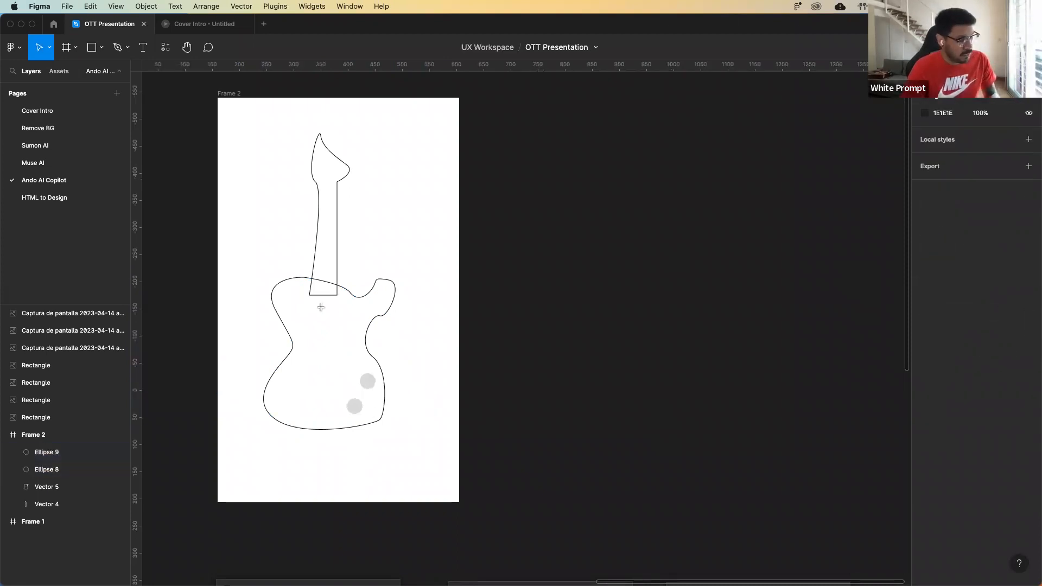
# Draw an 80 × 31 pickup rectangle just below the neck and place a copy of it lower on the guitar body.
pyautogui.press('r')
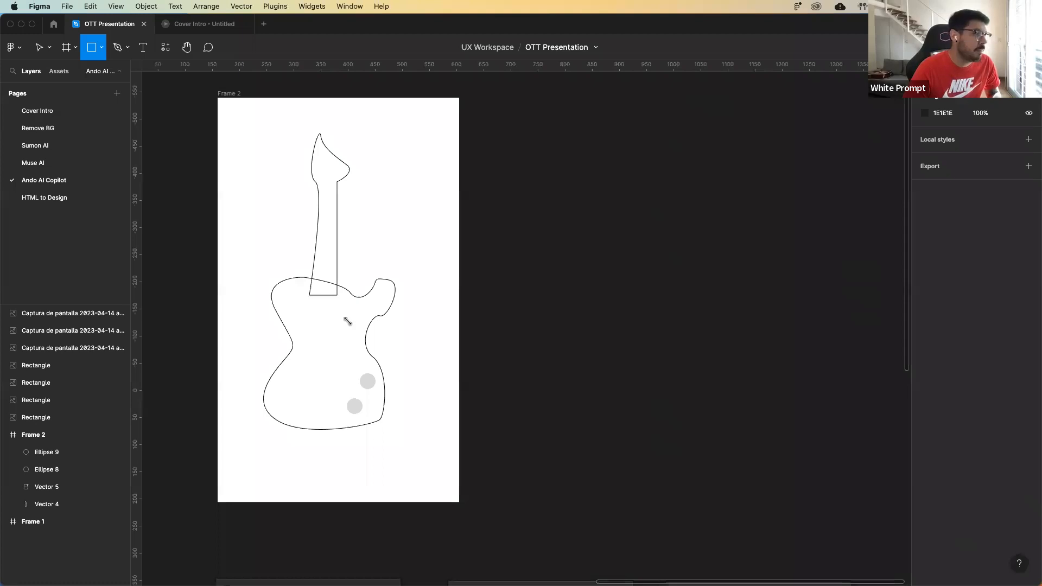
pyautogui.moveTo(304, 304); pyautogui.dragTo(347, 321)
pyautogui.moveTo(326, 317); pyautogui.dragTo(326, 377)
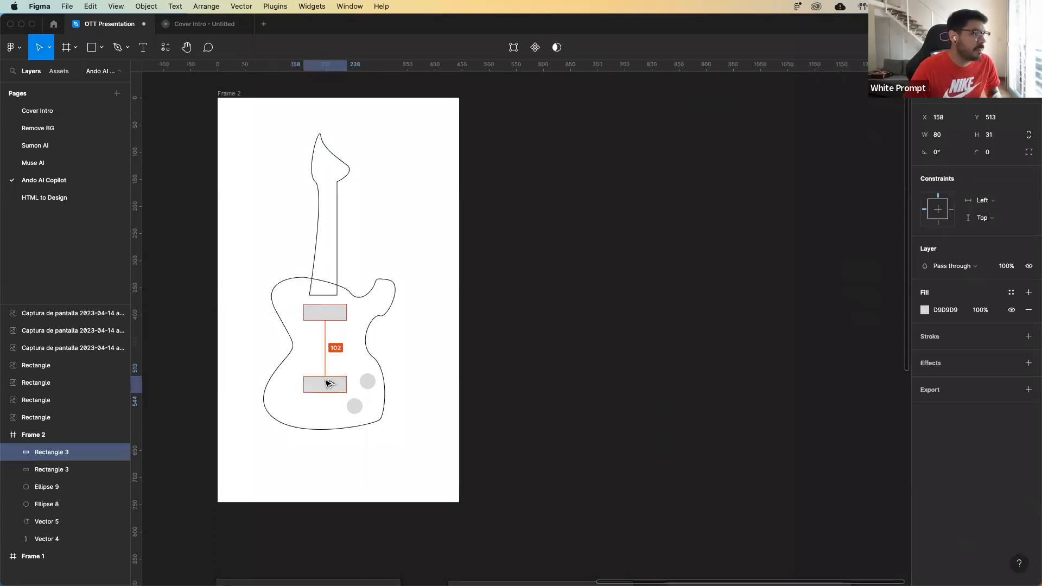
pyautogui.click(452, 352)
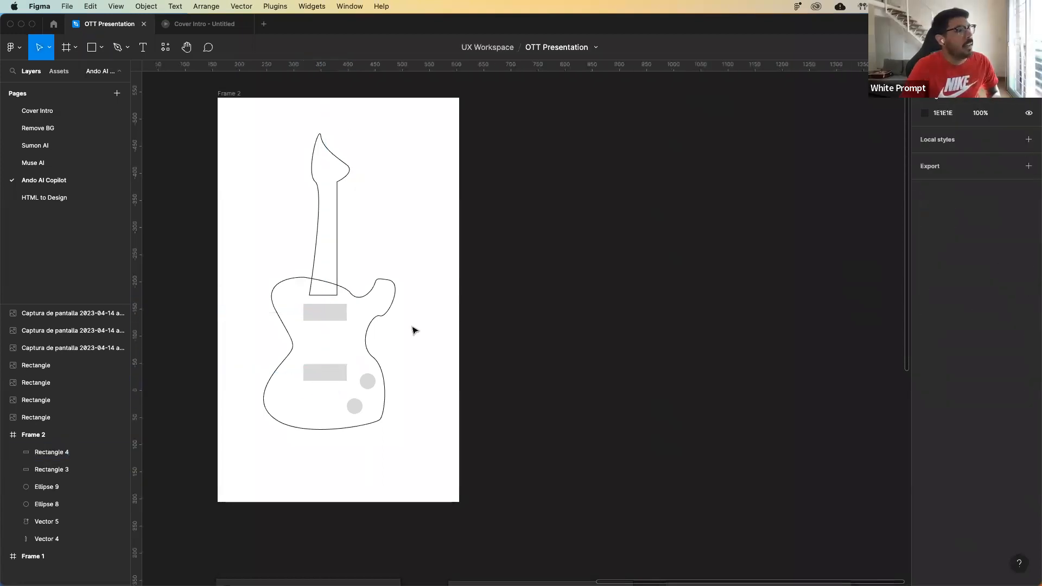
# Draw a closed pickguard outline, about 145 × 81, over the upper pickup and into the body's horn with the Pen tool.
pyautogui.click(118, 47)
pyautogui.click(311, 342)
pyautogui.click(362, 342)
pyautogui.moveTo(369, 317); pyautogui.dragTo(377, 315)
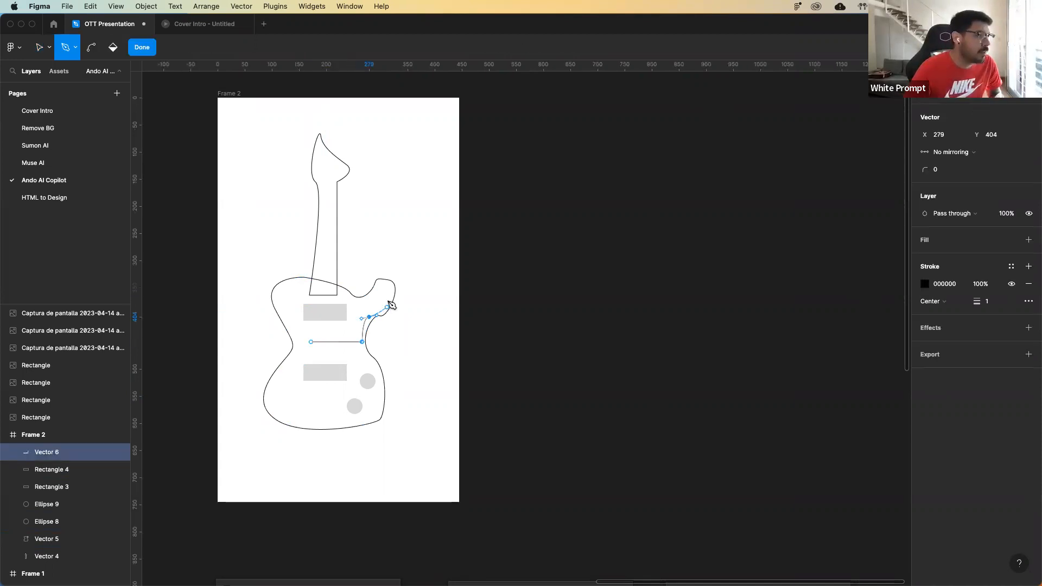
pyautogui.click(387, 307)
pyautogui.click(359, 301)
pyautogui.click(333, 300)
pyautogui.click(309, 300)
pyautogui.click(311, 342)
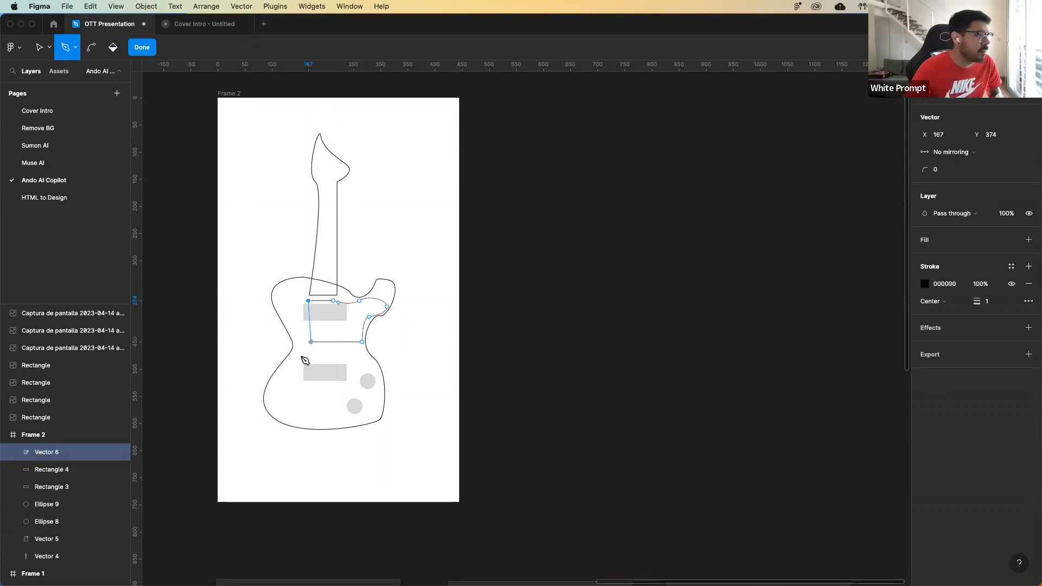
pyautogui.click(303, 356)
pyautogui.press('Escape')
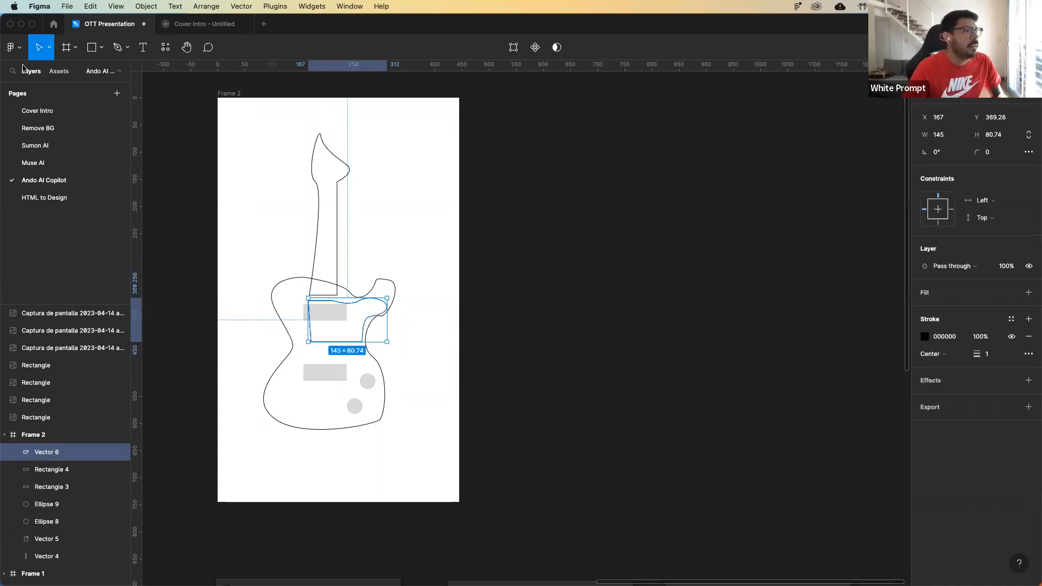
# Change the stroke colour of the guitar neck outline to light yellow FFEB80.
pyautogui.click(331, 246)
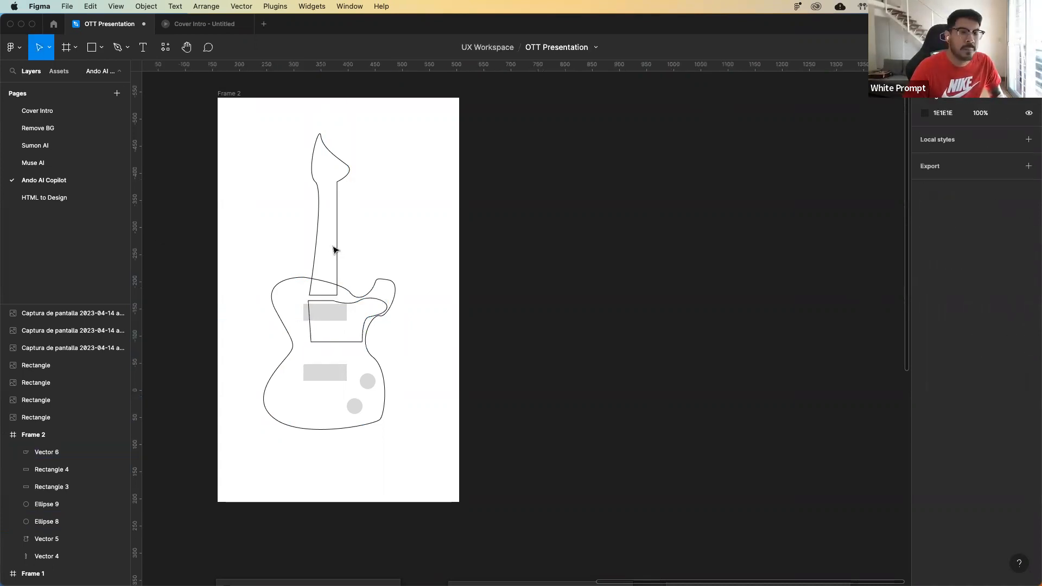
pyautogui.click(333, 249)
pyautogui.click(925, 336)
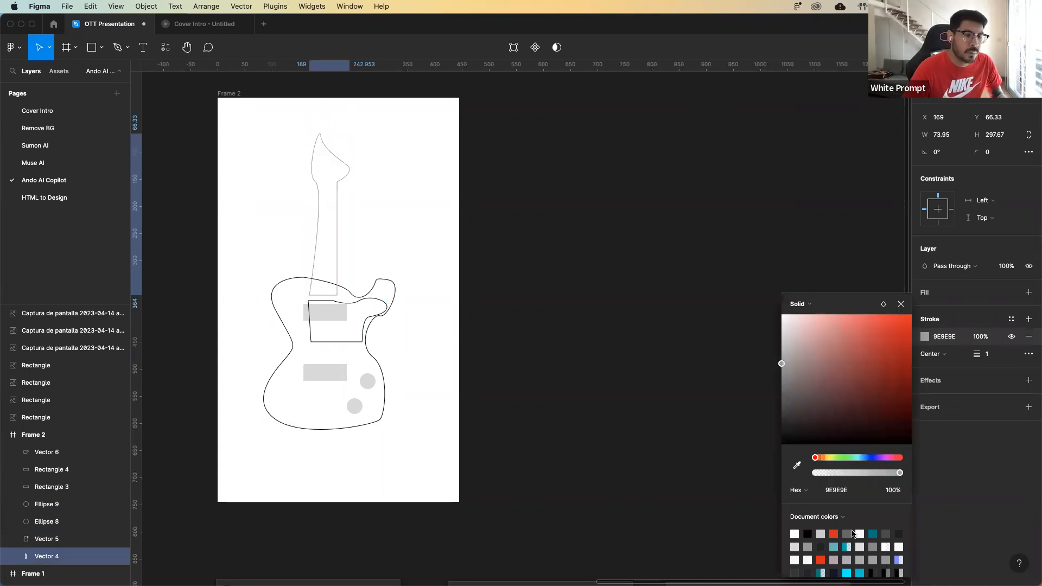
pyautogui.click(849, 379)
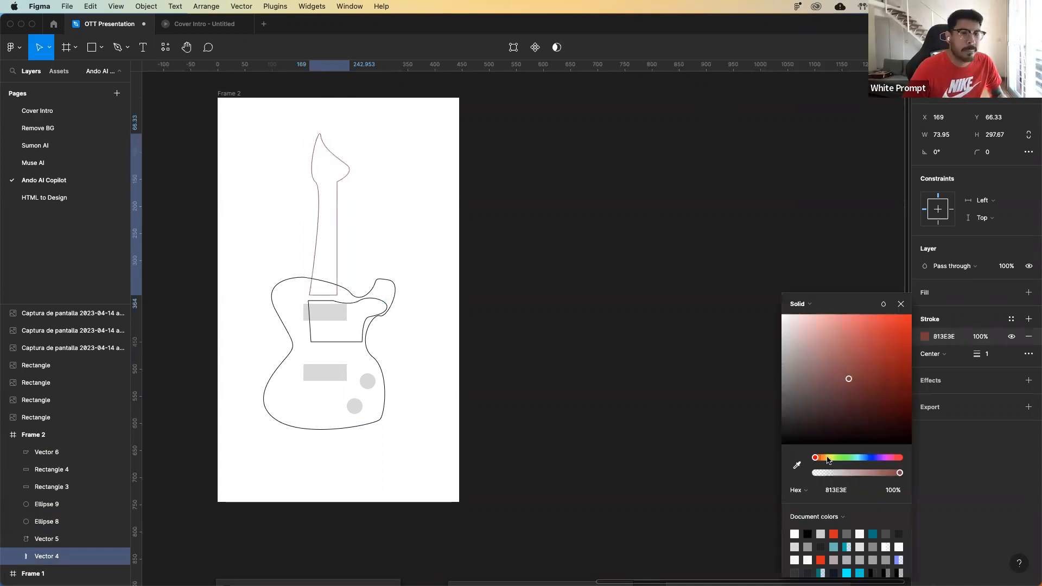
pyautogui.click(828, 458)
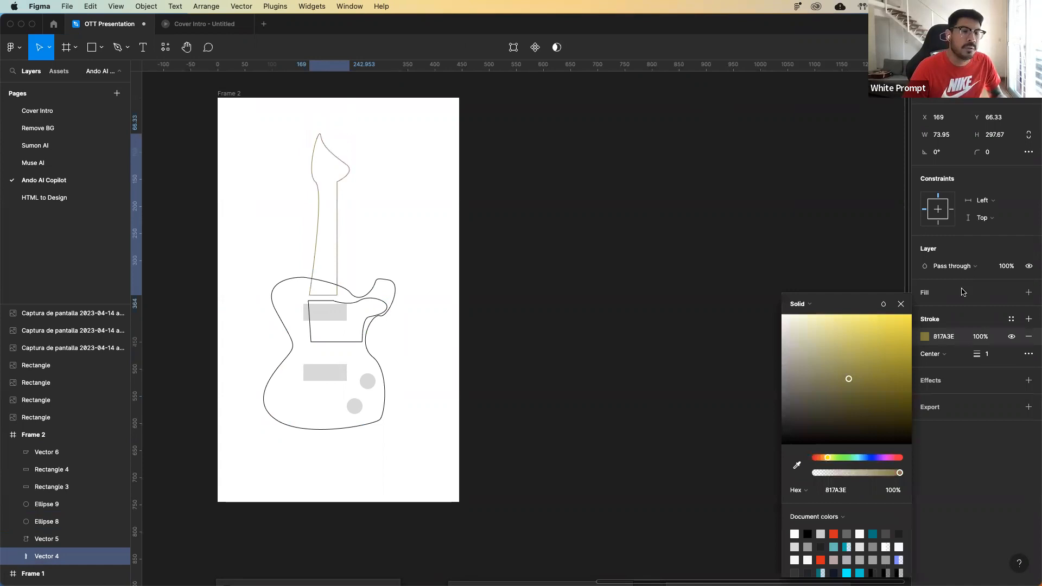
pyautogui.moveTo(849, 379); pyautogui.dragTo(847, 315)
# Add a solid fill to the guitar neck and set its colour to light orange FFD494.
pyautogui.click(1029, 293)
pyautogui.click(925, 310)
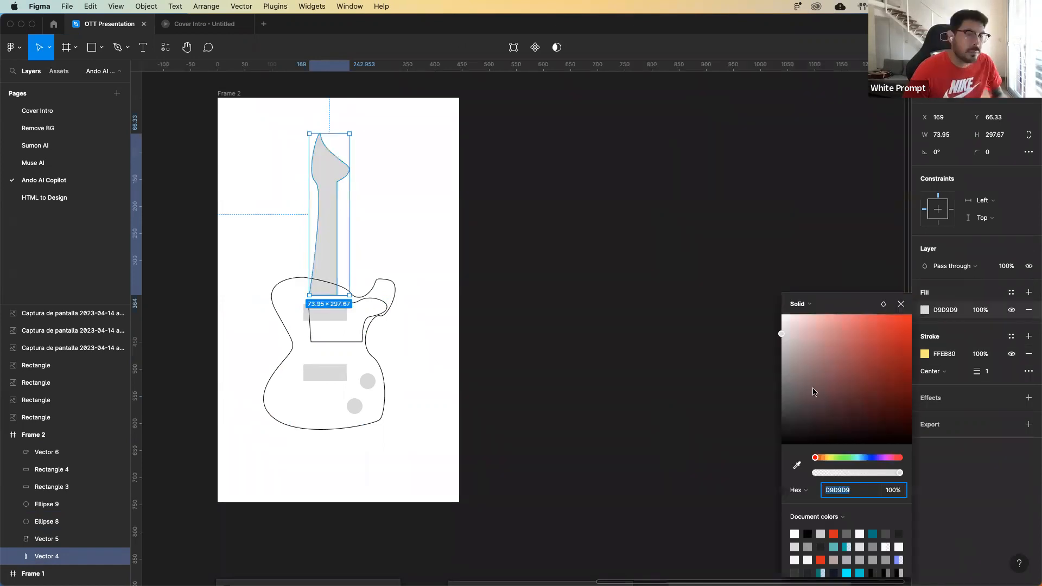
pyautogui.write('8E9D64')
pyautogui.press('Return')
pyautogui.click(836, 314)
pyautogui.click(824, 457)
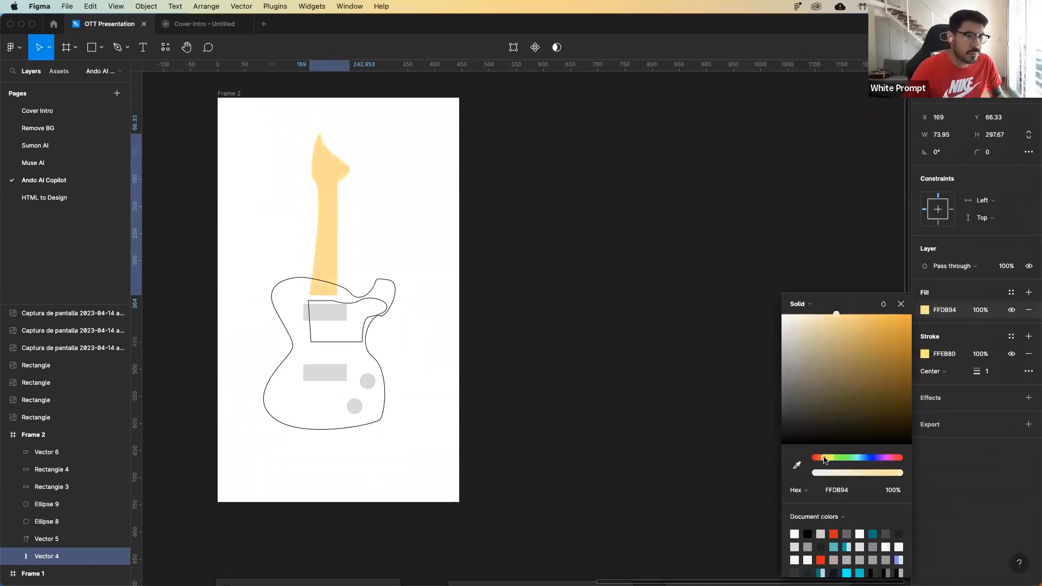
# Add a solid fill to the guitar body outline and set its colour to light blue A1D8FF.
pyautogui.click(404, 282)
pyautogui.click(395, 284)
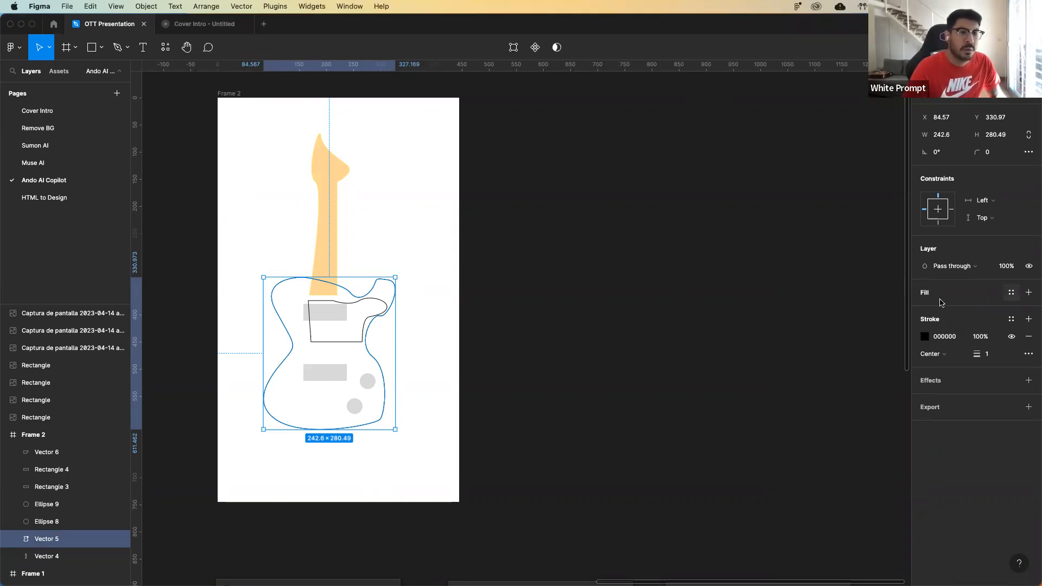
pyautogui.click(1012, 292)
pyautogui.click(923, 294)
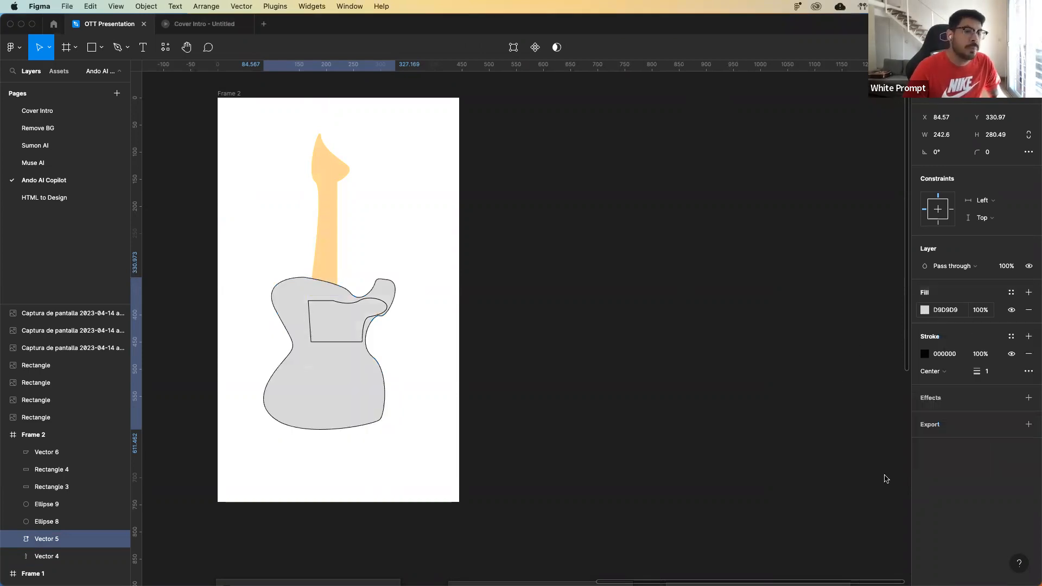
pyautogui.click(925, 310)
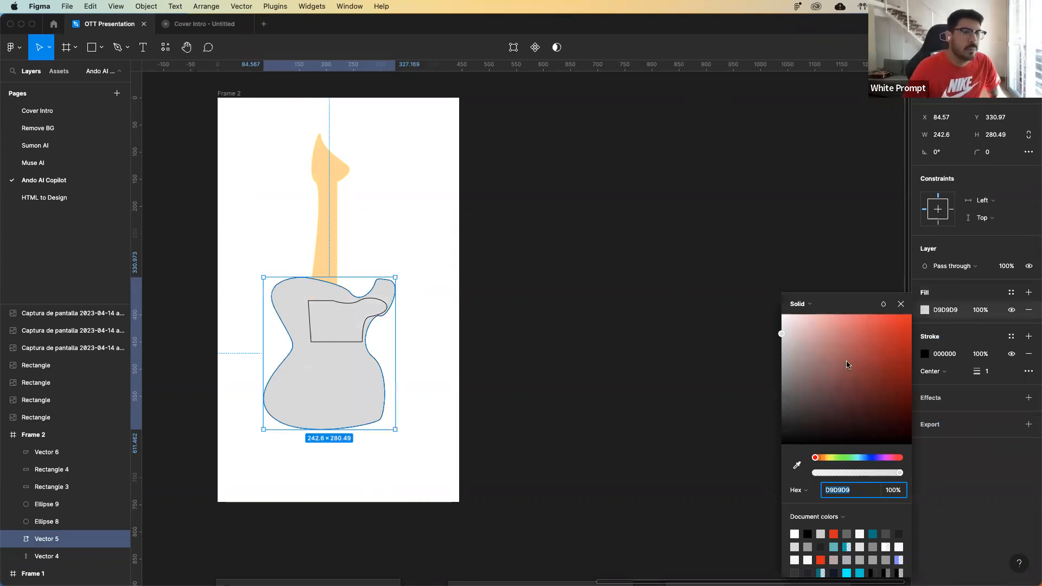
pyautogui.write('A1D8FF')
pyautogui.press('Return')
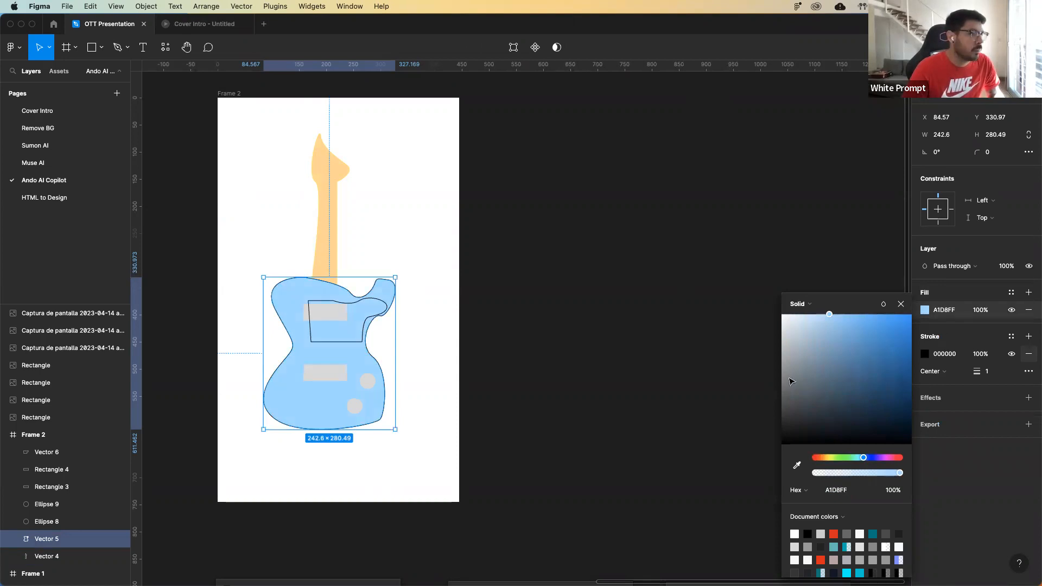
# Remove the stroke from the guitar body outline.
pyautogui.click(1028, 354)
pyautogui.click(515, 359)
# Add a solid black 000000 fill to the pickguard shape over the guitar body.
pyautogui.click(362, 342)
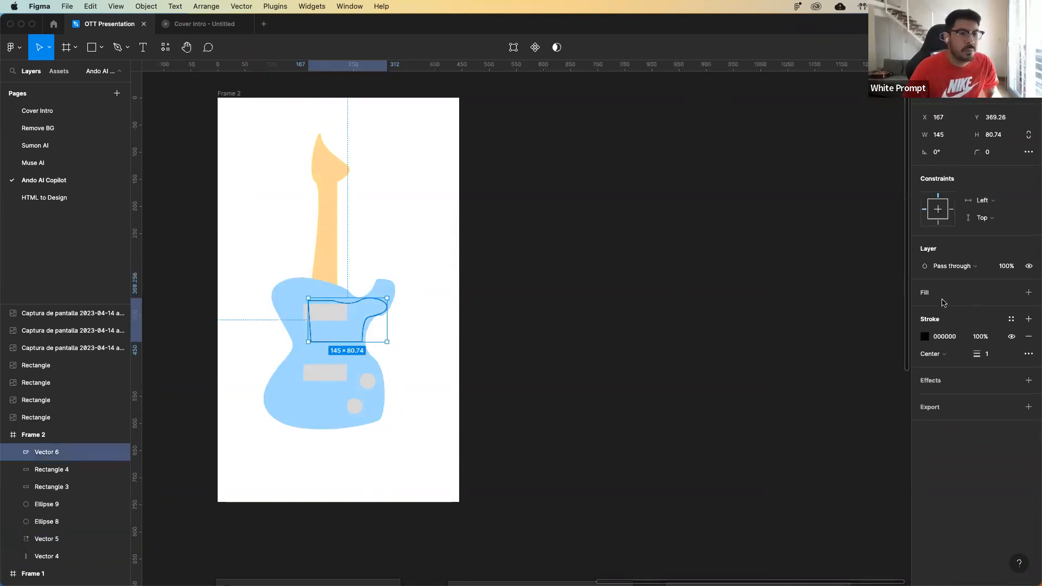
pyautogui.click(1028, 292)
pyautogui.click(925, 354)
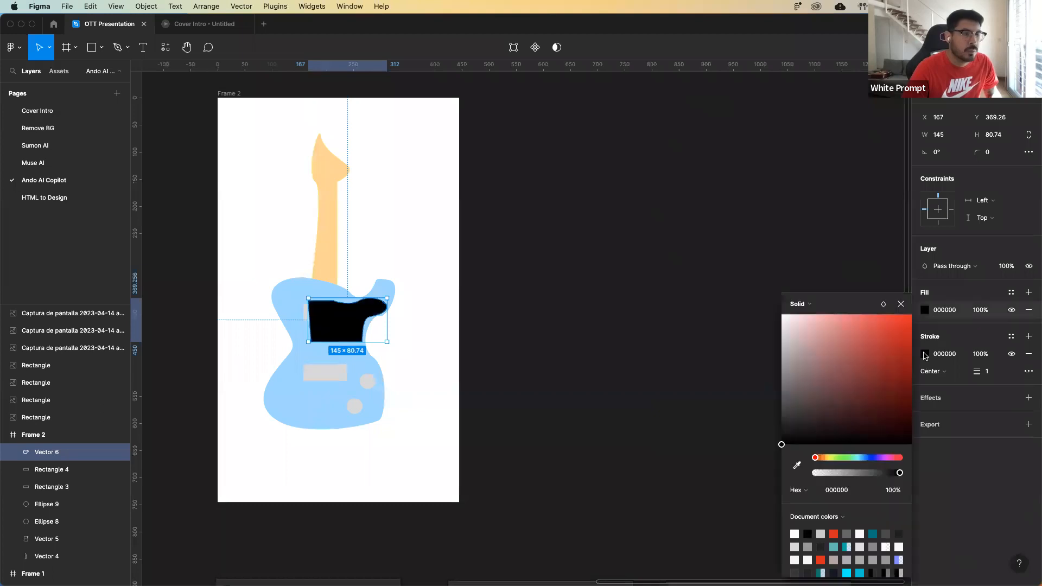
pyautogui.click(558, 351)
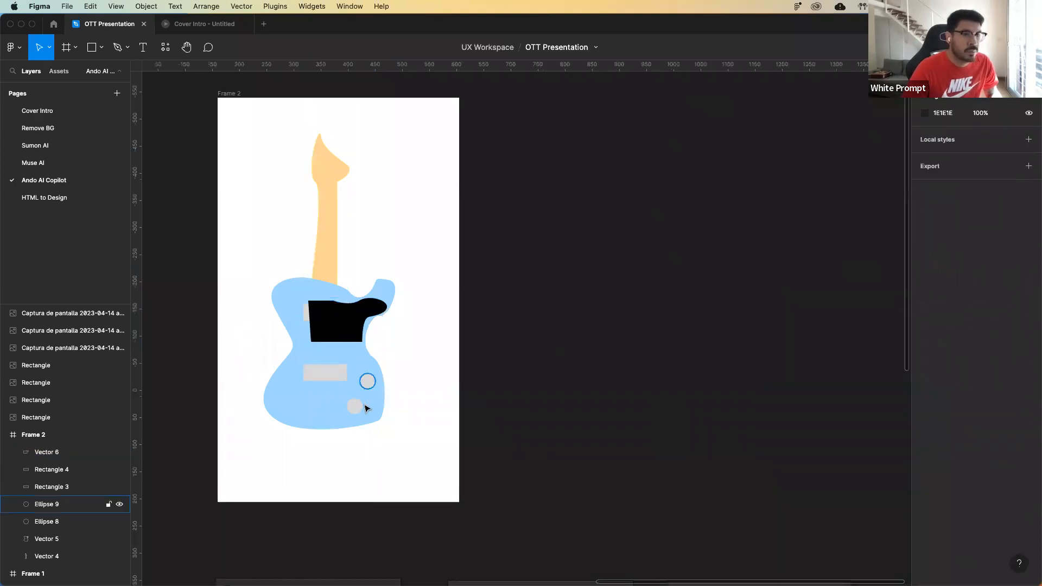
# Change the fill of both round knobs on the guitar body to dark grey 747272.
pyautogui.click(368, 381)
pyautogui.keyDown('shift'); pyautogui.click(356, 406); pyautogui.keyUp('shift')
pyautogui.click(925, 354)
pyautogui.moveTo(811, 383); pyautogui.dragTo(784, 385)
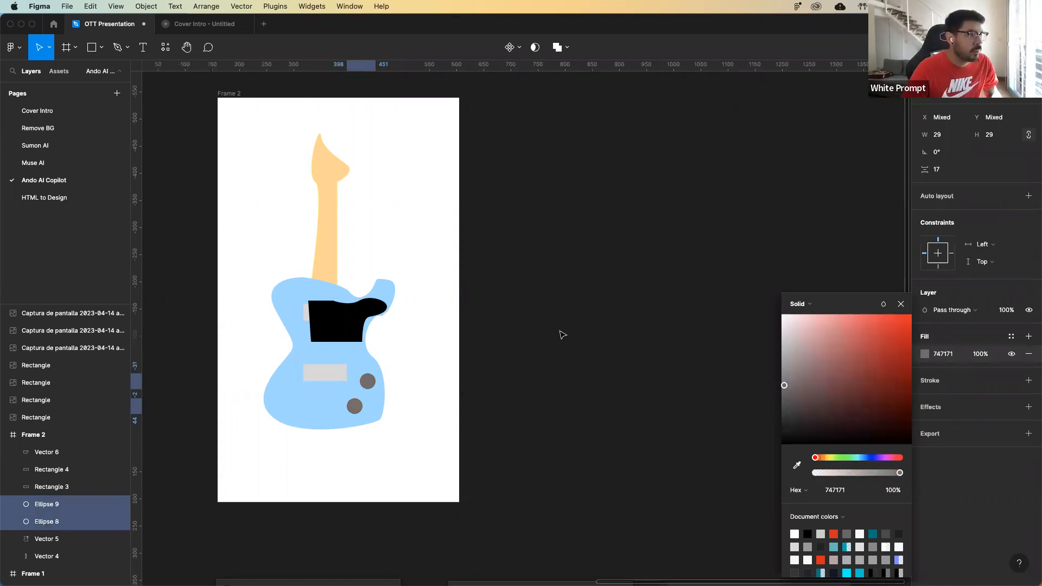
pyautogui.click(563, 335)
# Bring both rectangular guitar pickups to the front so they sit above the black pickguard.
pyautogui.click(338, 372)
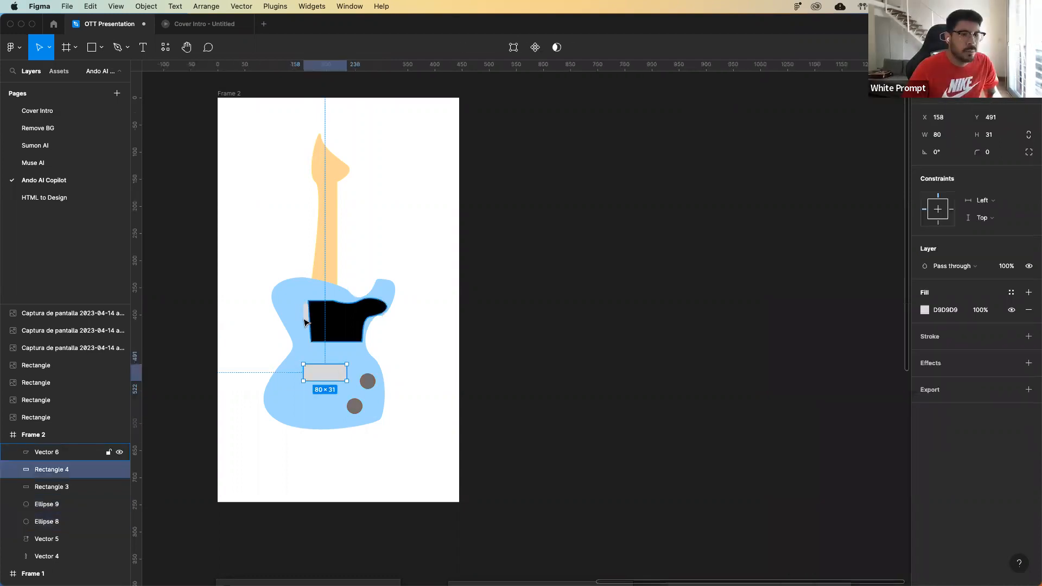
pyautogui.keyDown('shift'); pyautogui.click(305, 322); pyautogui.keyUp('shift')
pyautogui.rightClick(315, 323)
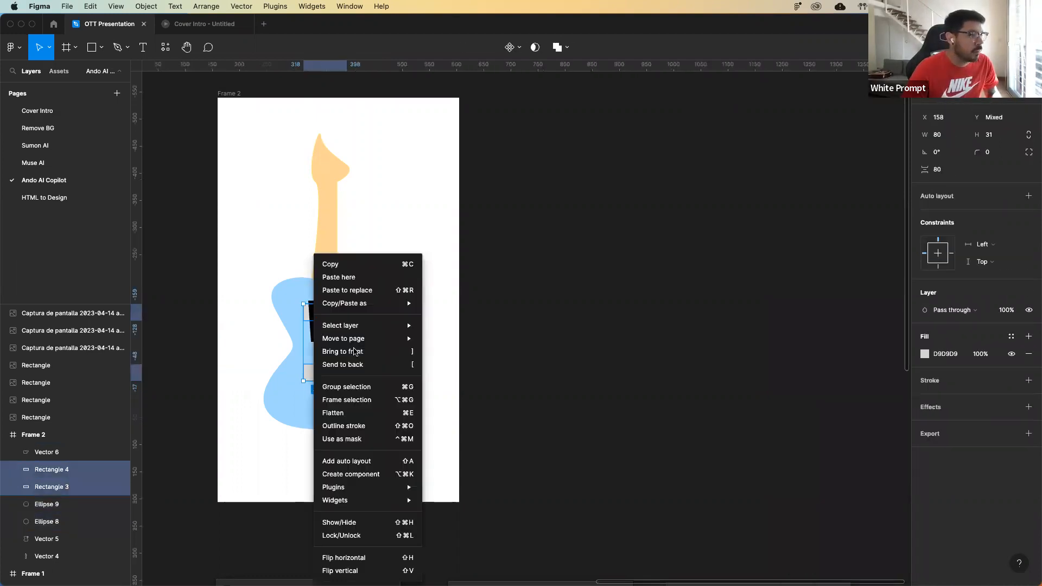
pyautogui.click(354, 351)
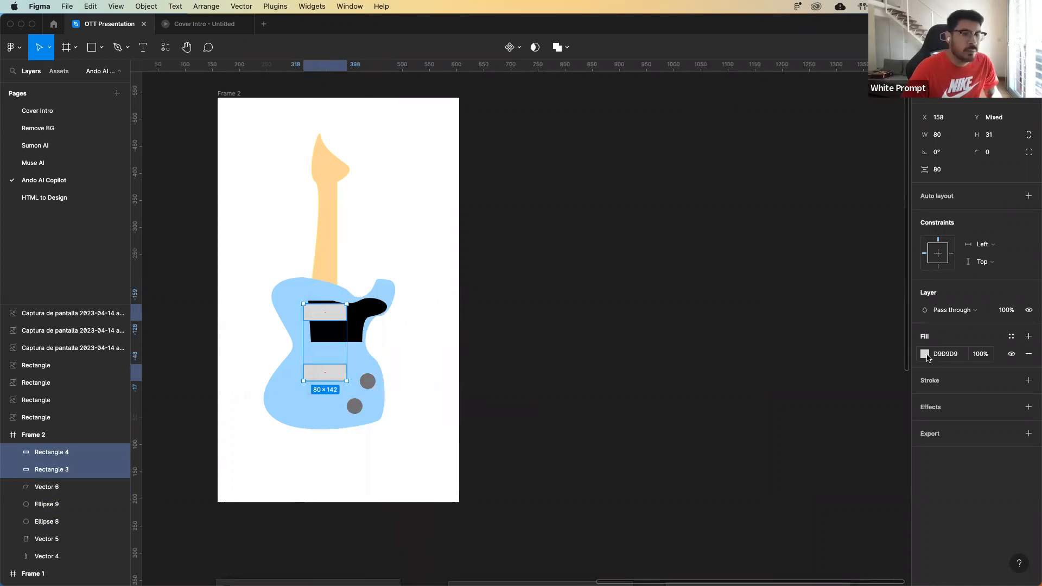
# Change the fill of the two rectangular pickups to dark grey 6A6A6A.
pyautogui.click(928, 355)
pyautogui.moveTo(782, 333); pyautogui.dragTo(734, 399)
pyautogui.click(581, 330)
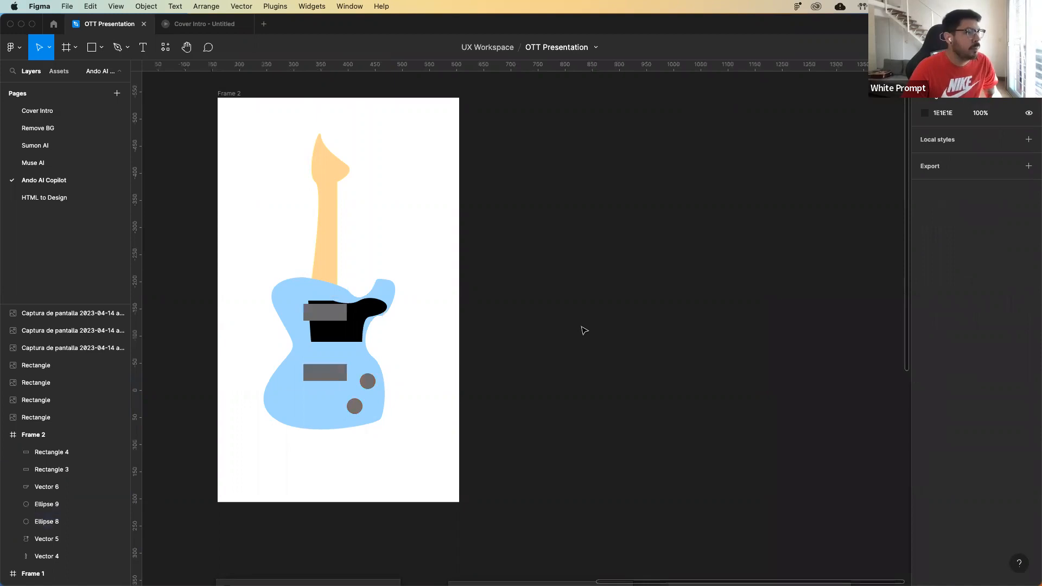
# Draw a vertical string line 353 long from the base of the guitar's headstock to the lower pickup.
pyautogui.scroll(1, 588, 341)
pyautogui.hscroll(-2, 587, 342)
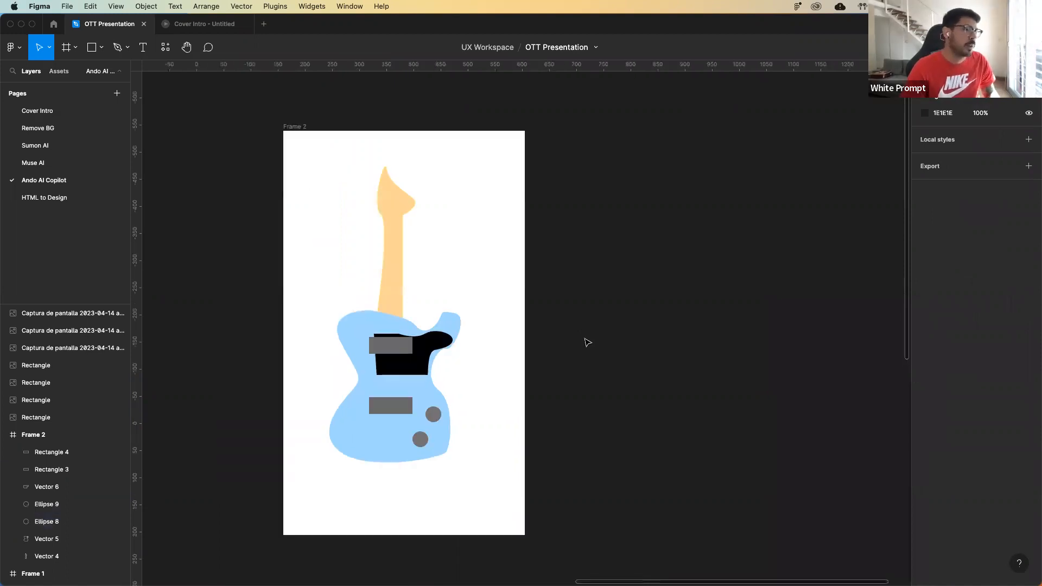
pyautogui.press('l')
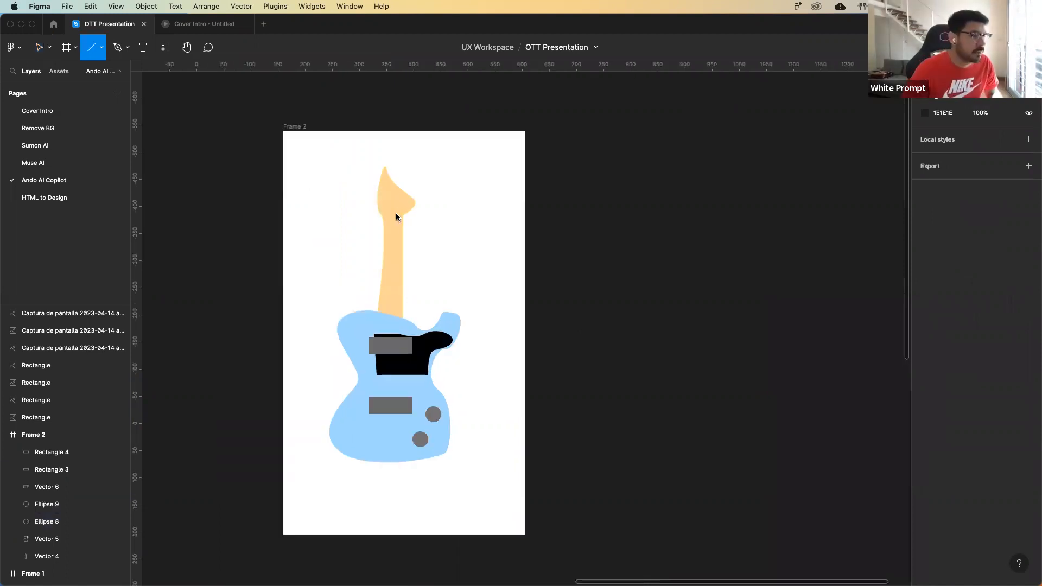
pyautogui.moveTo(397, 214); pyautogui.dragTo(397, 387)
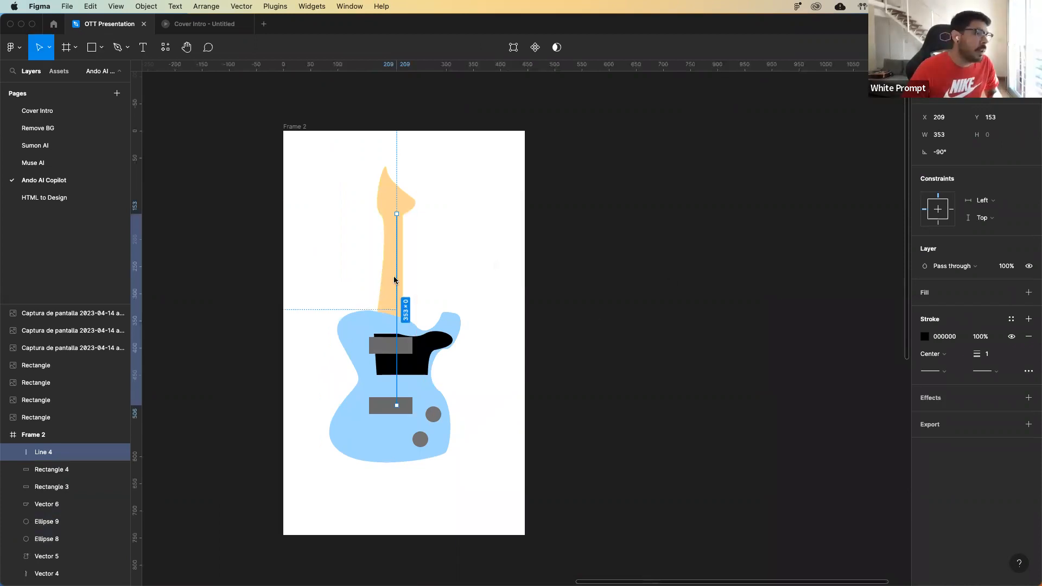
# Duplicate the string line at even spacing to make four parallel strings along the guitar neck.
pyautogui.press('Escape')
pyautogui.keyDown('alt'); pyautogui.moveTo(396, 301); pyautogui.dragTo(399, 305); pyautogui.keyUp('alt')
pyautogui.press('super+d')
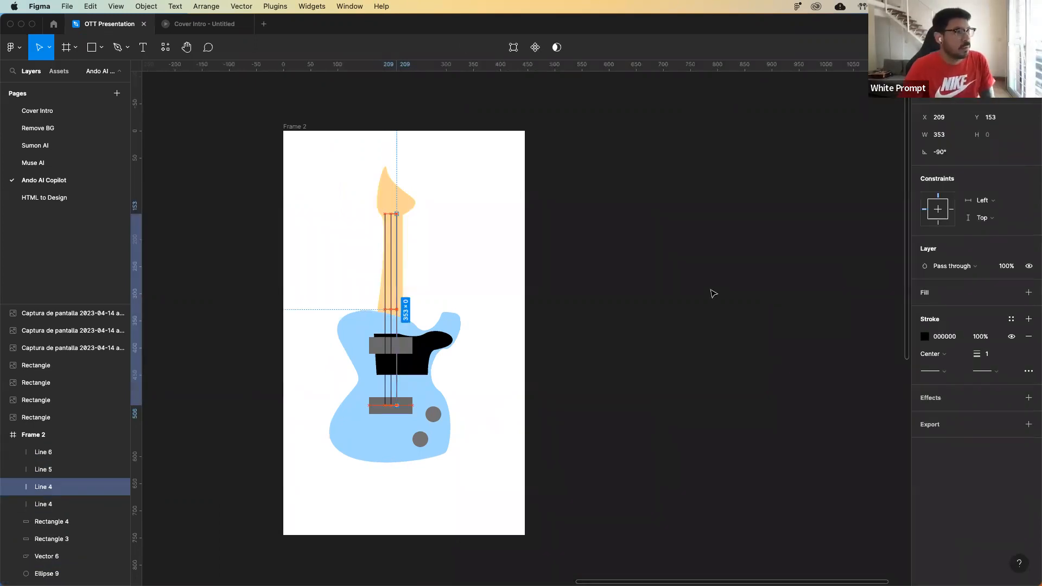
pyautogui.click(653, 312)
# Change the background fill of Frame 2 to purple 9D3A9F.
pyautogui.click(295, 127)
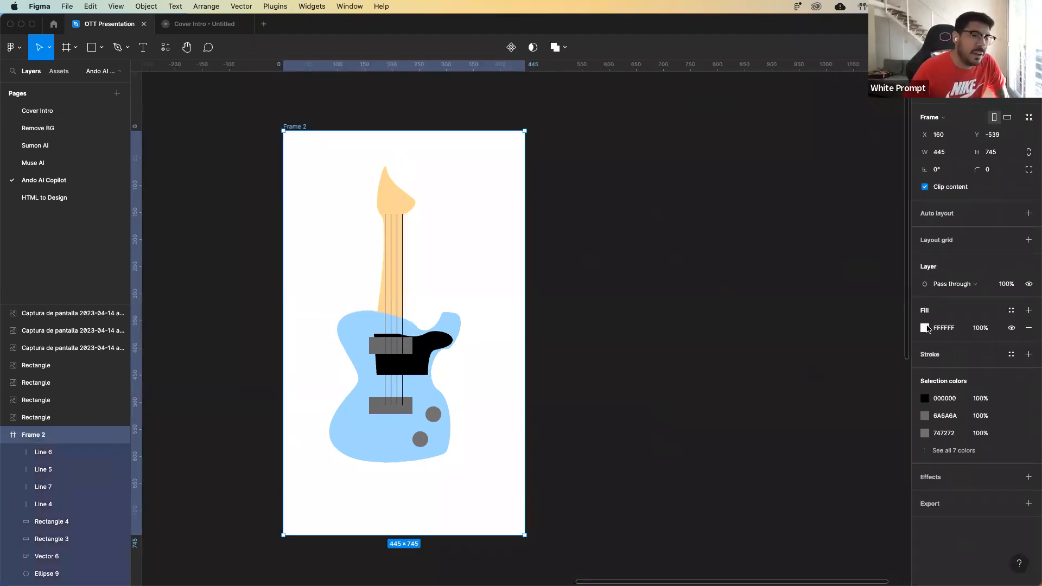
pyautogui.click(924, 328)
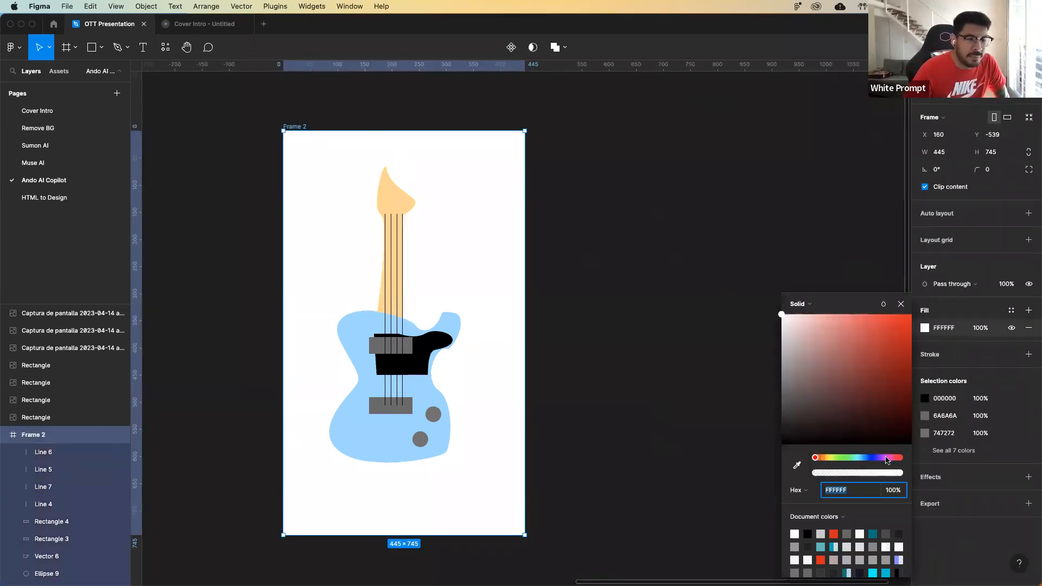
pyautogui.click(885, 457)
pyautogui.click(868, 314)
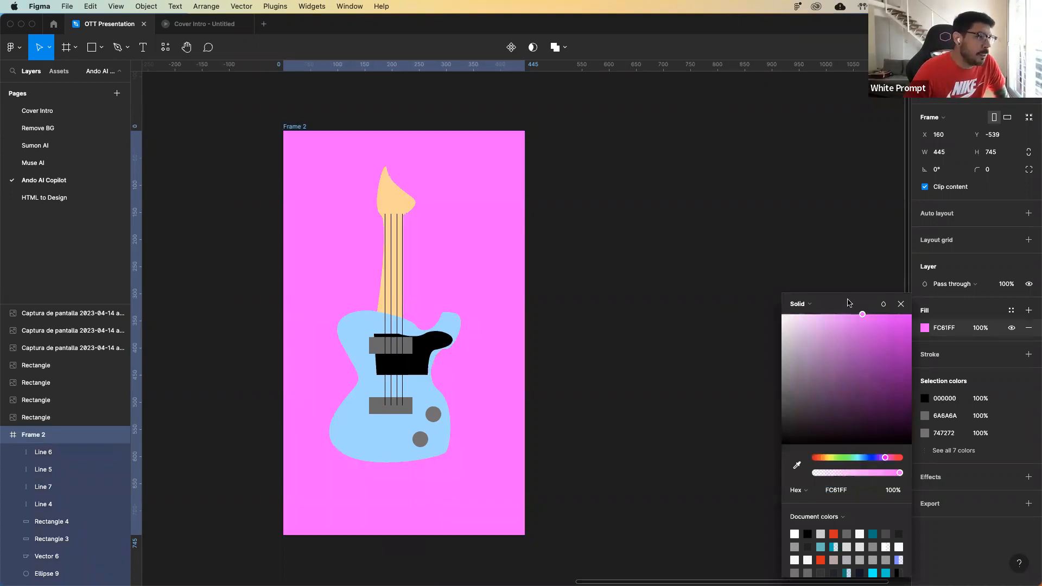
pyautogui.click(874, 321)
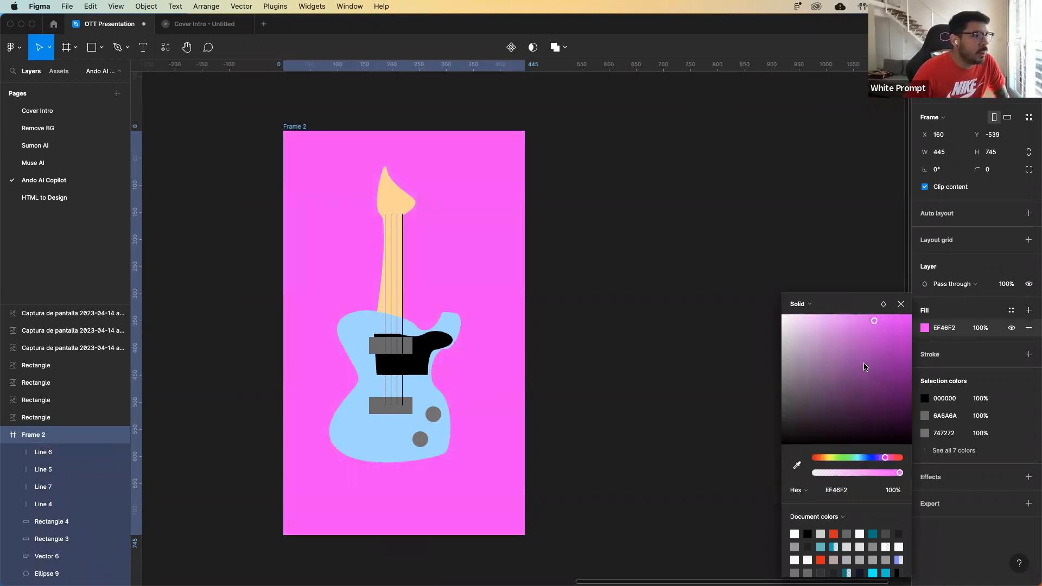
pyautogui.click(865, 362)
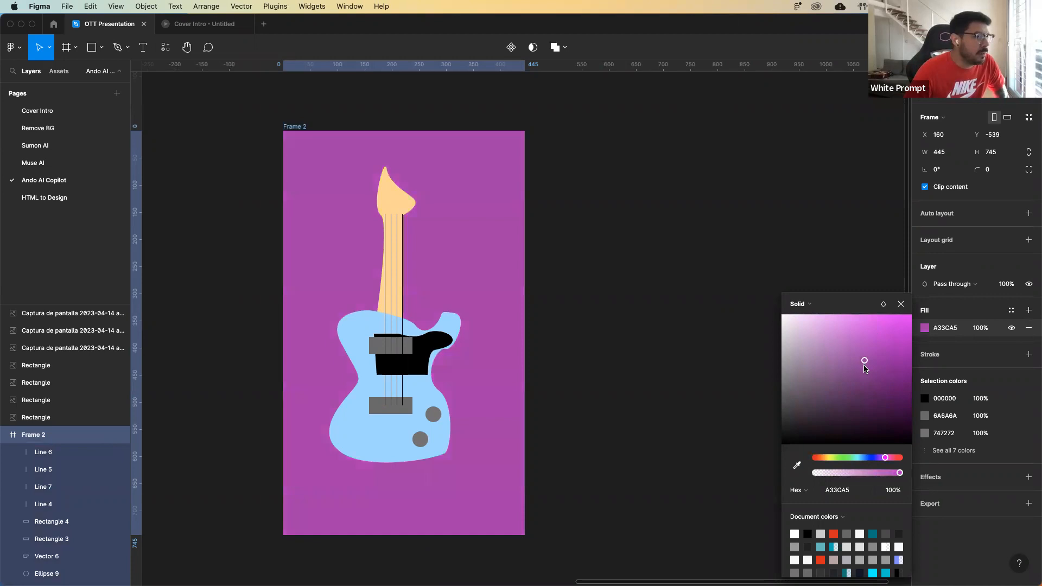
pyautogui.click(654, 193)
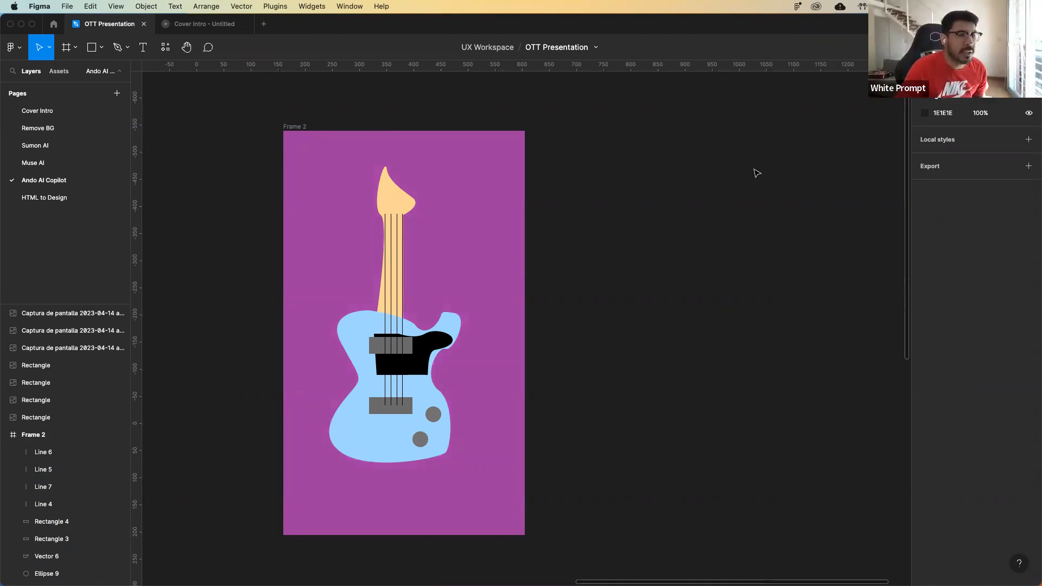
# Run the Ando - AI Copilot for Designers plugin with Frame 2 as the reference and 4 outputs.
pyautogui.rightClick(650, 208)
pyautogui.moveTo(740, 303)
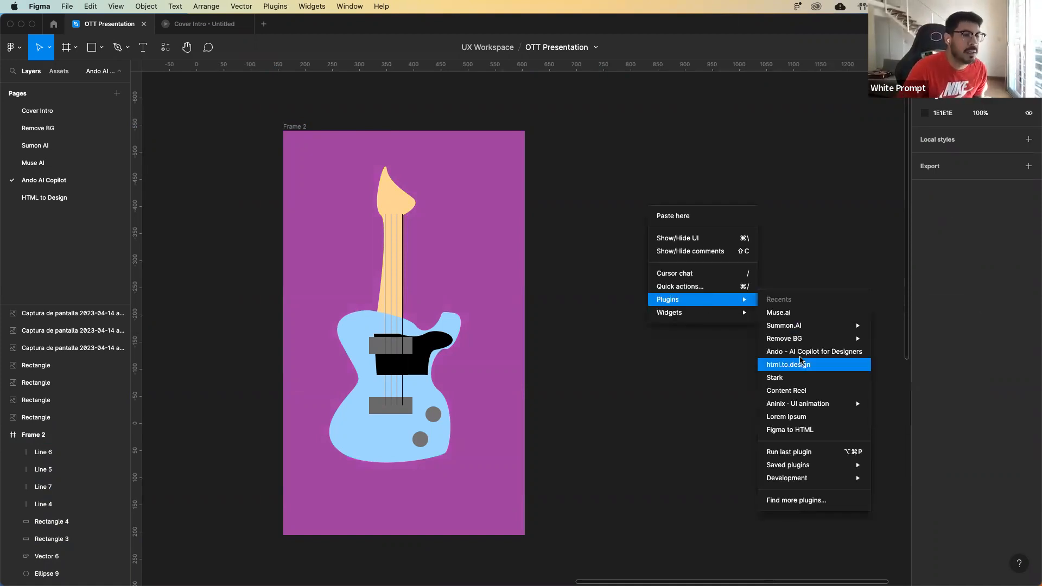
pyautogui.click(801, 352)
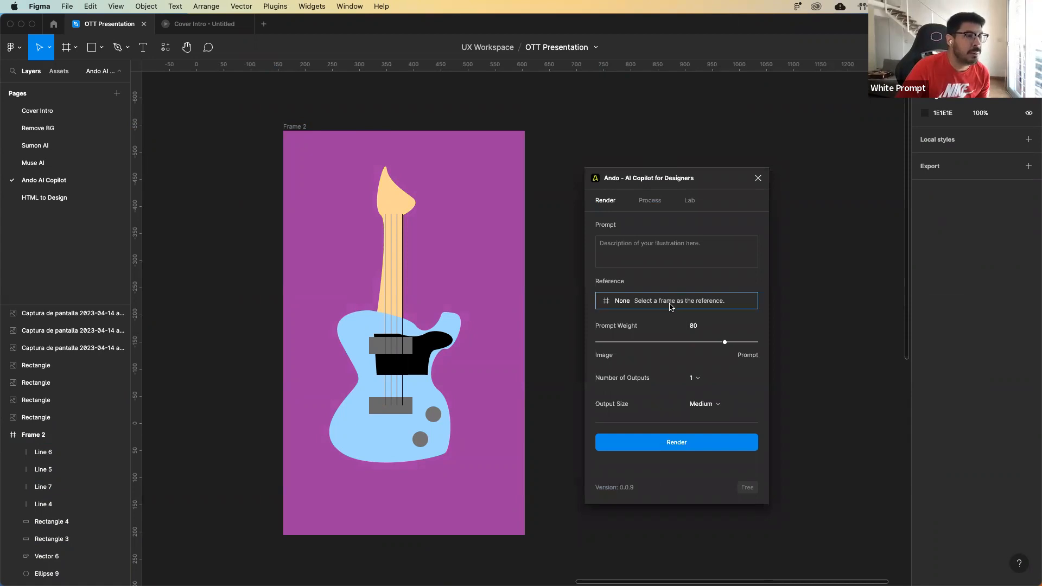
pyautogui.click(613, 303)
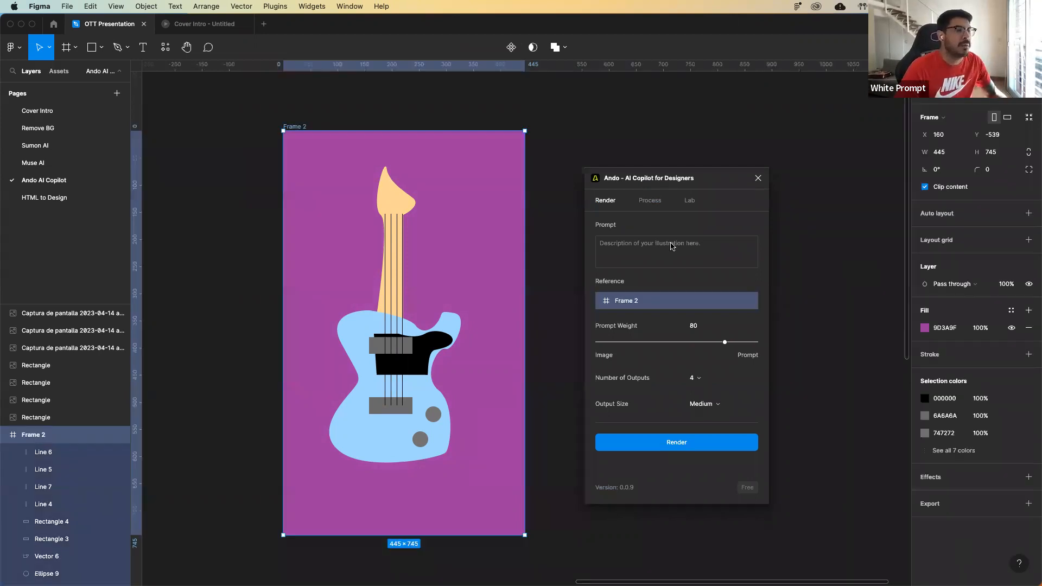
# Enter the prompt "a blue guitar over a pink background" and render the images.
pyautogui.click(671, 246)
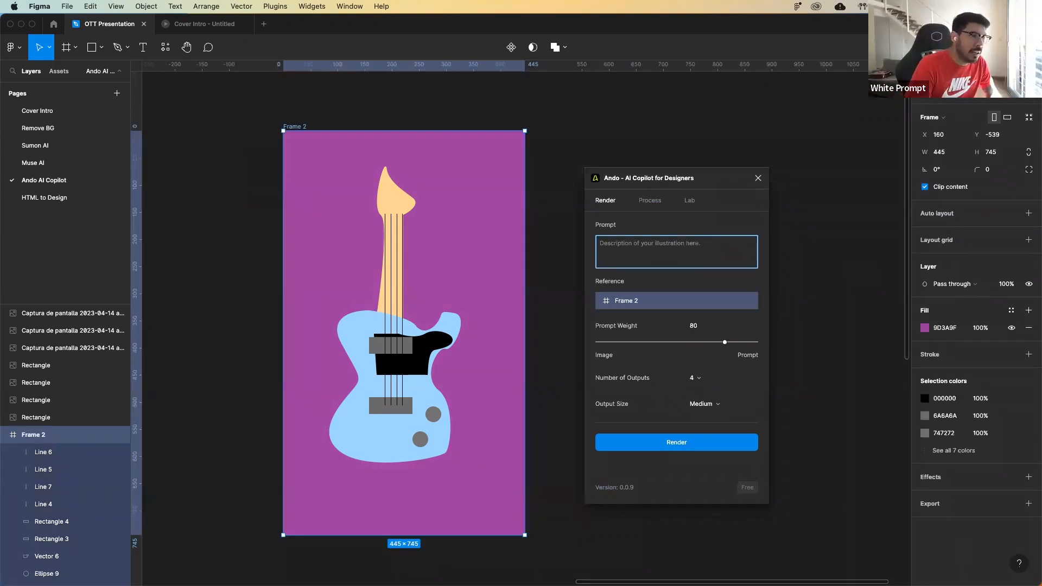
pyautogui.write('a b')
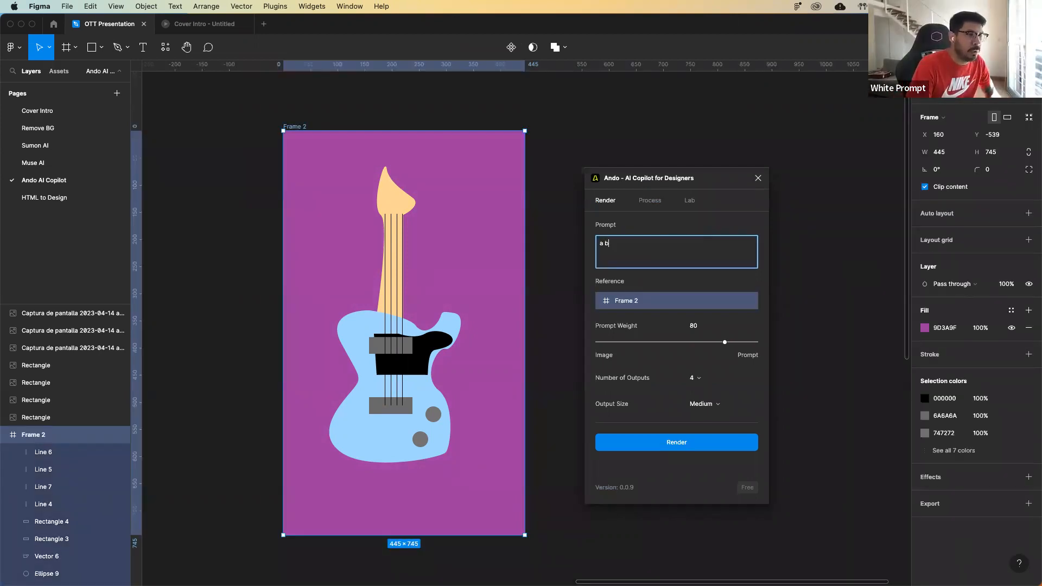
pyautogui.write('lure guitar')
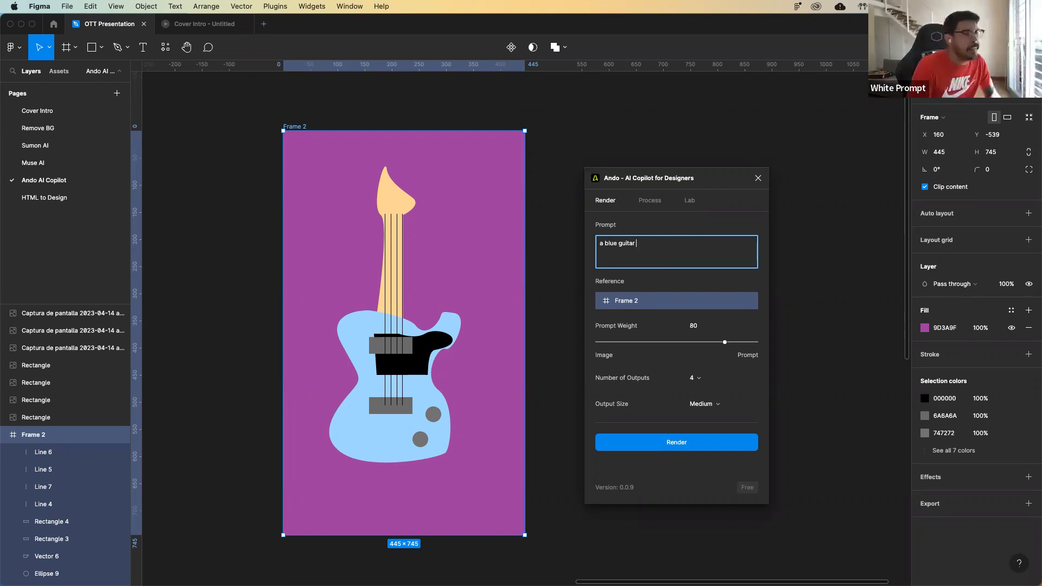
pyautogui.write('ov')
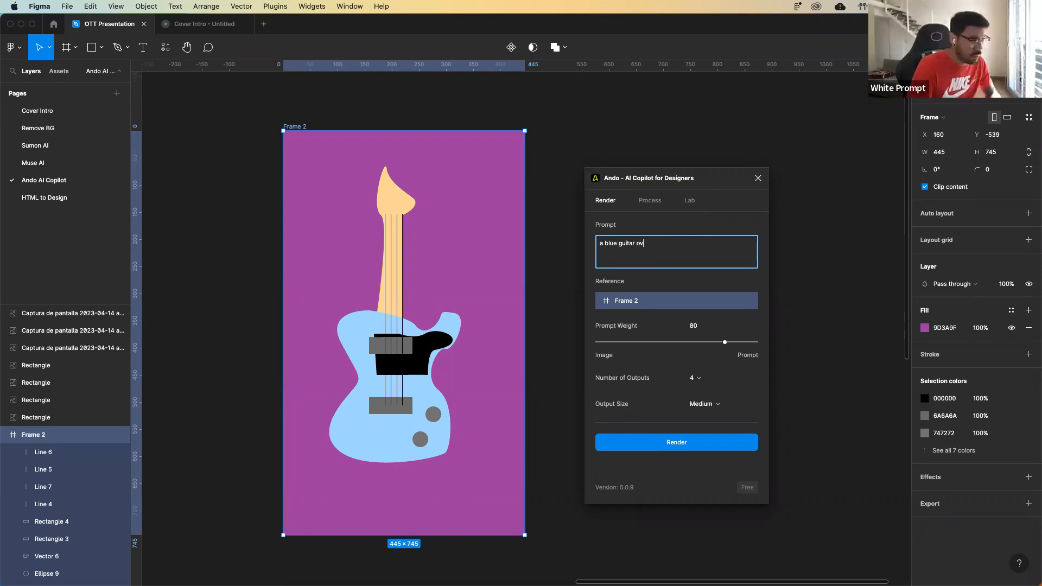
pyautogui.write('er a pink')
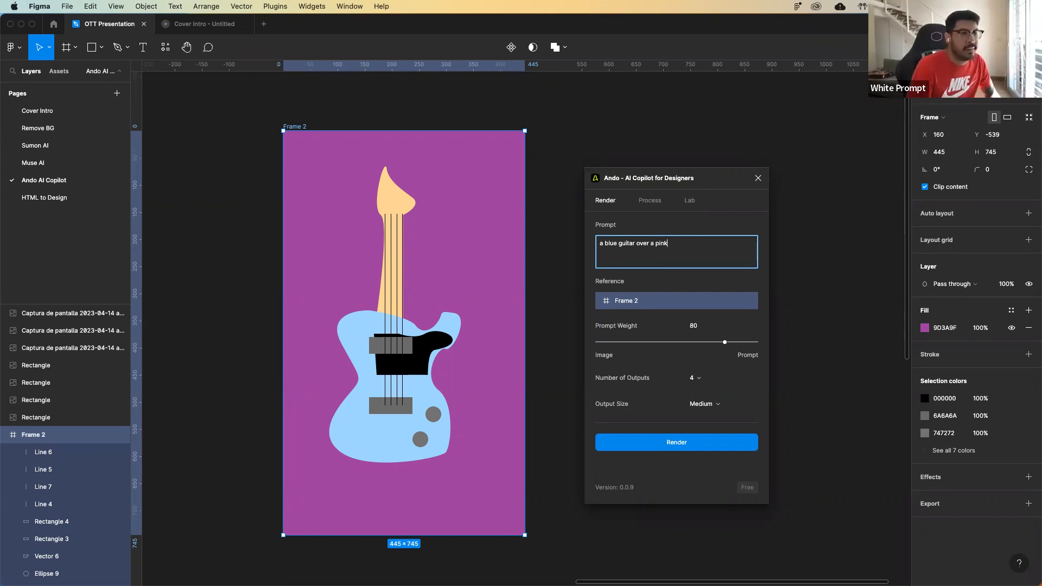
pyautogui.write(' background')
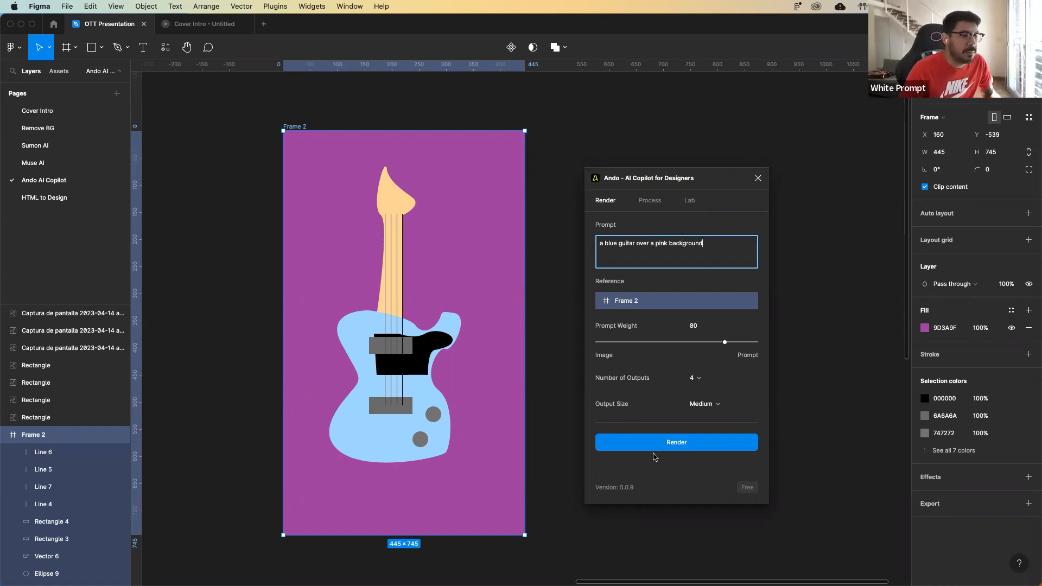
pyautogui.click(668, 444)
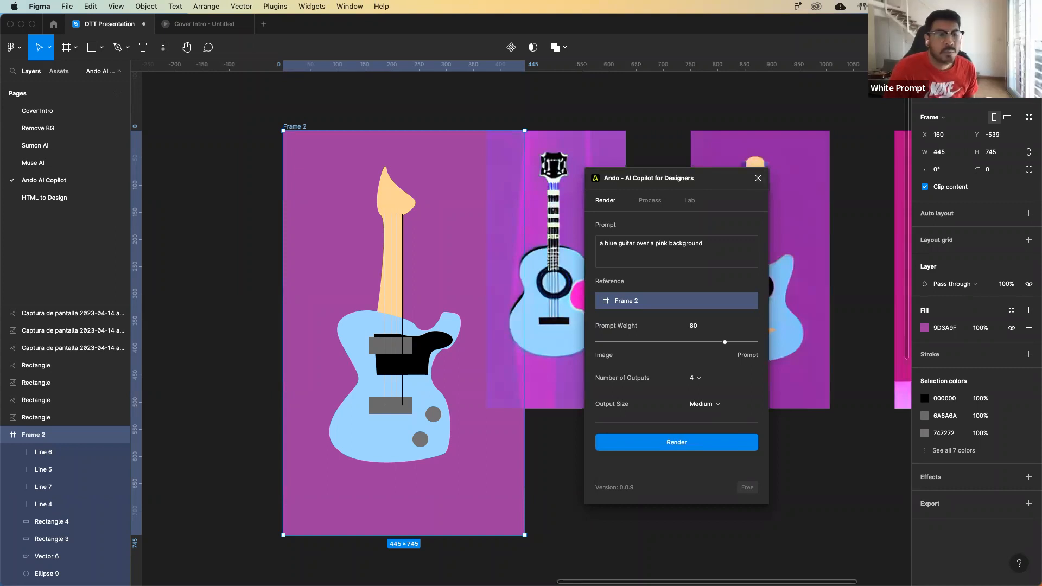
# Move the plugin window aside and shift the rendered guitar images clear of Frame 2.
pyautogui.moveTo(684, 174); pyautogui.dragTo(794, 529)
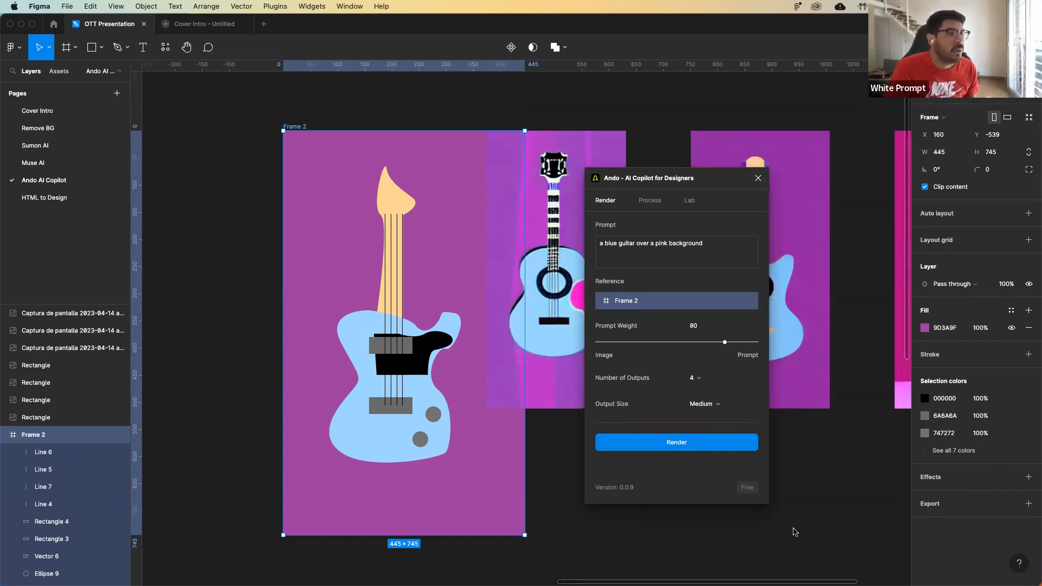
pyautogui.click(765, 475)
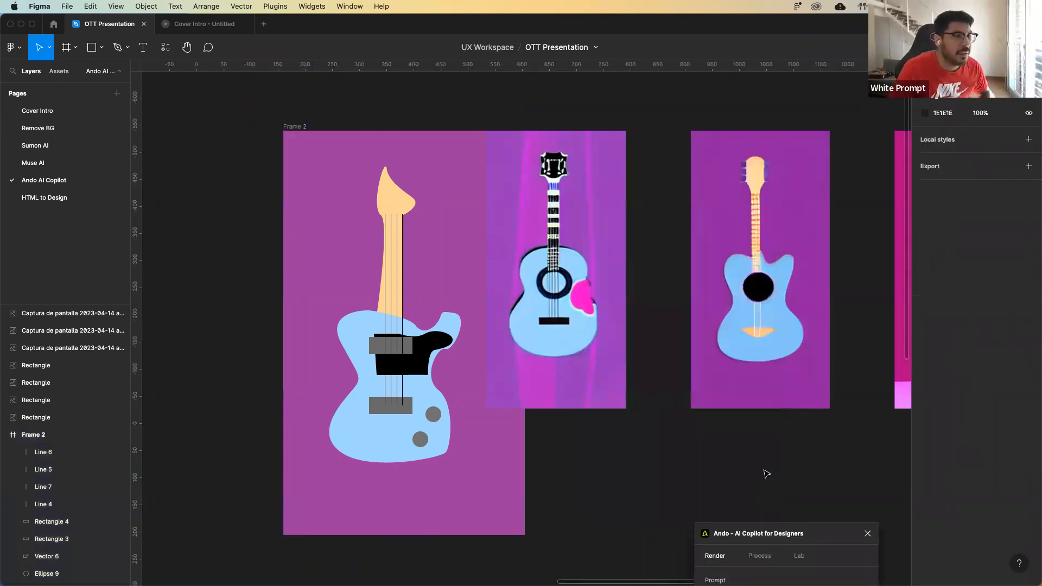
pyautogui.press('super+minus')
pyautogui.moveTo(792, 393); pyautogui.dragTo(595, 315)
pyautogui.click(590, 136)
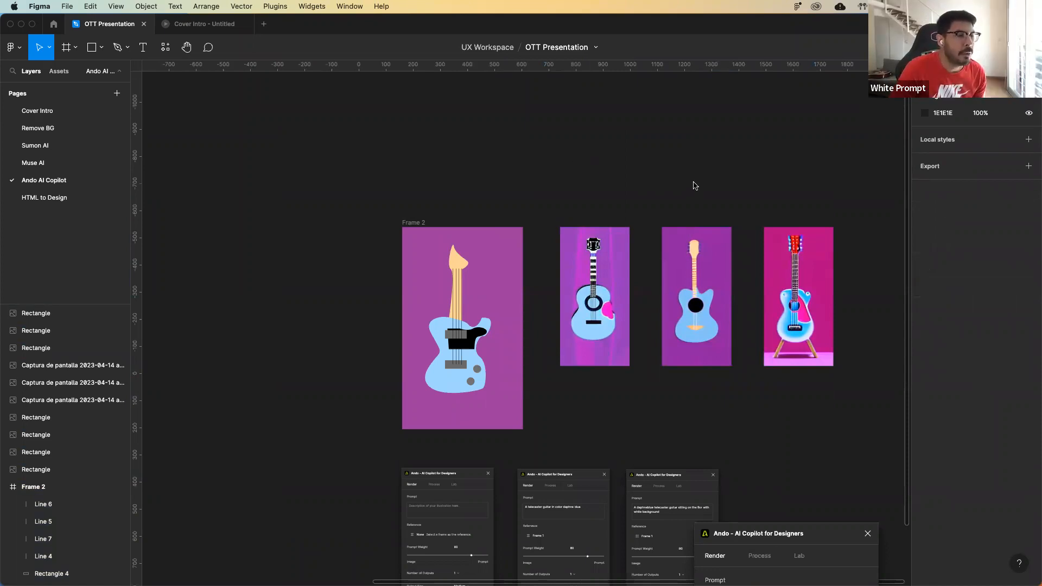
# Close the Ando plugin and compare the rendered guitars with the Frame 2 sketch up close.
pyautogui.moveTo(695, 183); pyautogui.dragTo(712, 463)
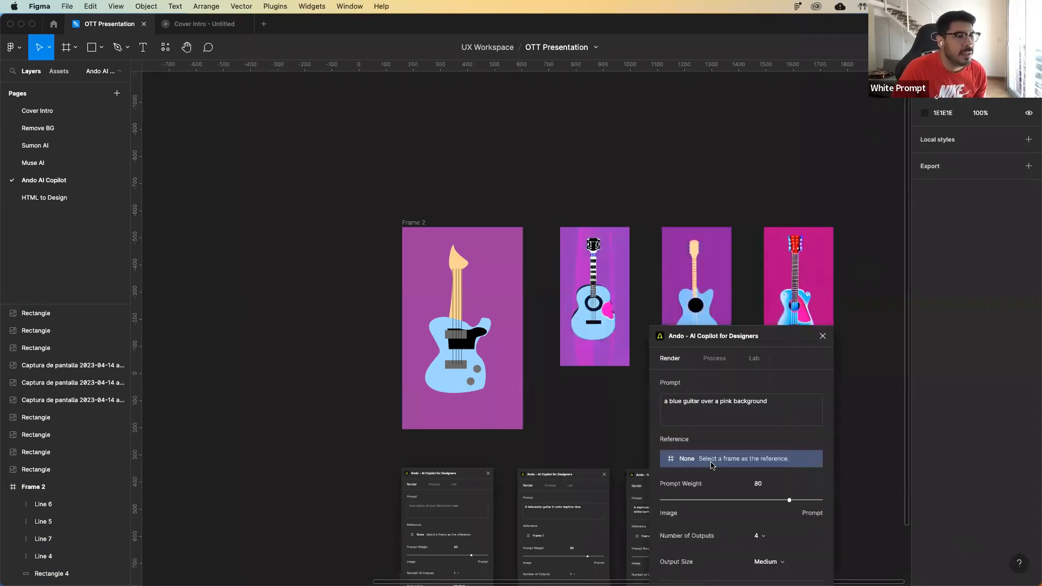
pyautogui.moveTo(761, 330); pyautogui.dragTo(749, 439)
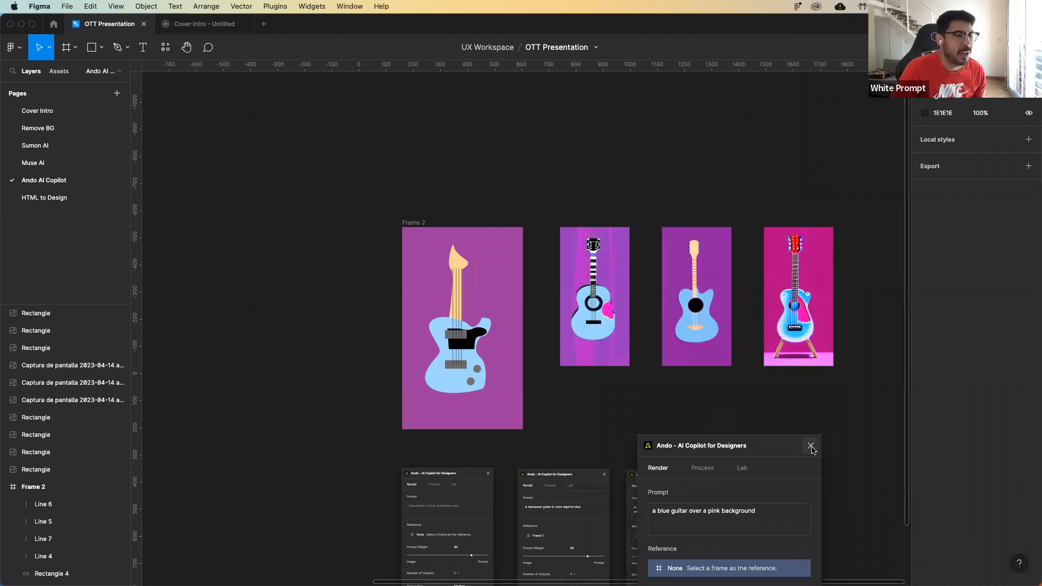
pyautogui.click(811, 446)
pyautogui.press('super+equal')
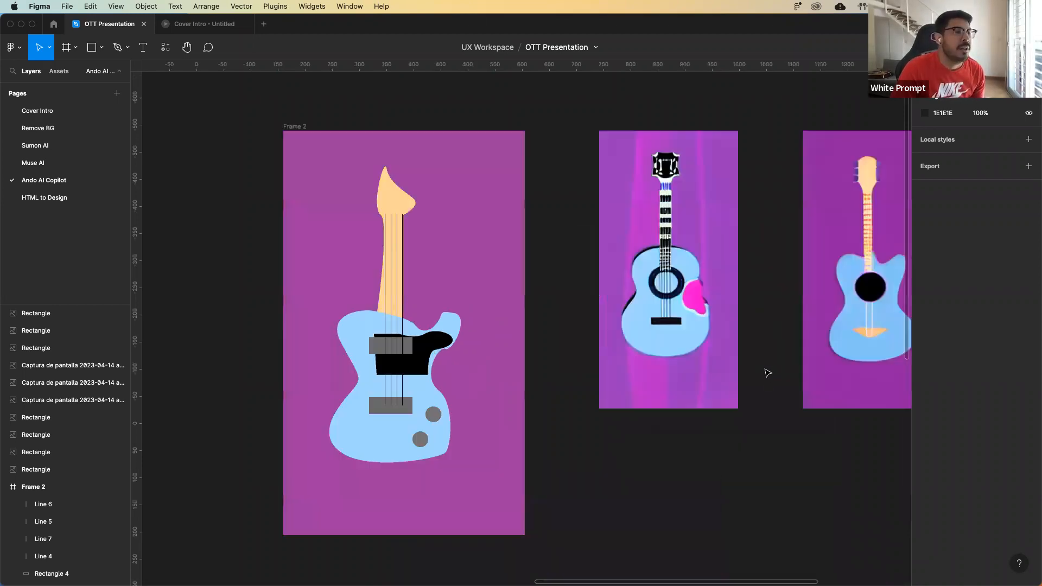
pyautogui.hscroll(5, 767, 373)
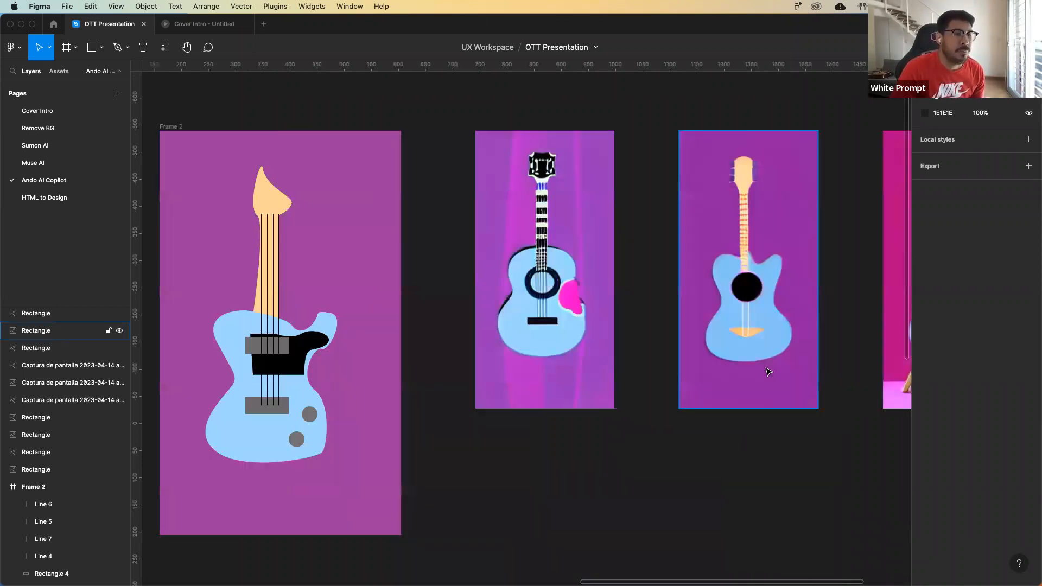
# Examine the three rendered guitar images side by side with the Frame 2 sketch, up close and as a set.
pyautogui.hscroll(7, 768, 372)
pyautogui.hscroll(-1, 687, 459)
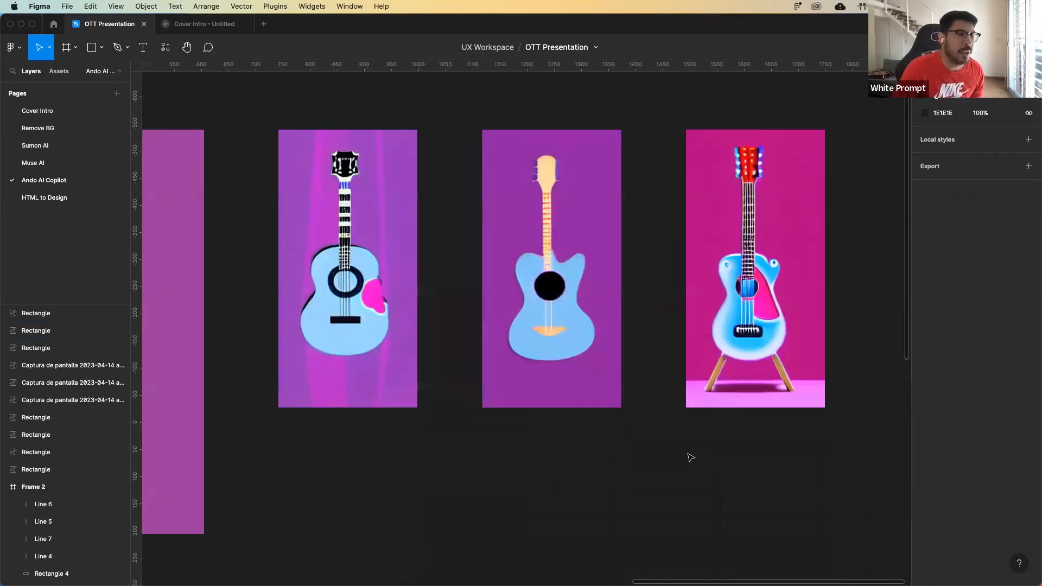
pyautogui.press('super+minus')
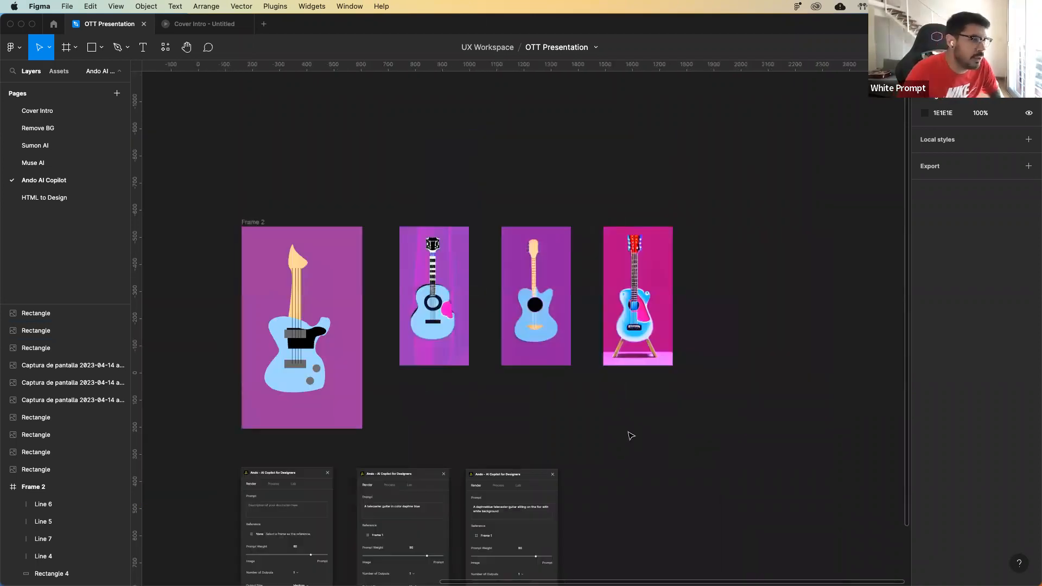
pyautogui.hscroll(-1, 630, 436)
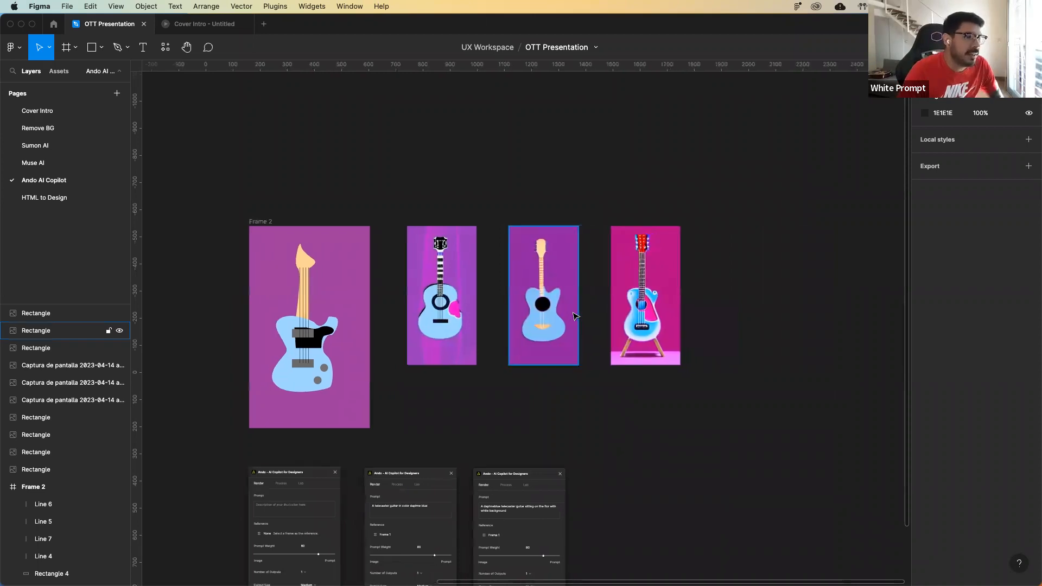
# Review the Frame 1 guitar sketch and its four rendered images, selecting the renders and the frame in turn.
pyautogui.hscroll(-14, 575, 316)
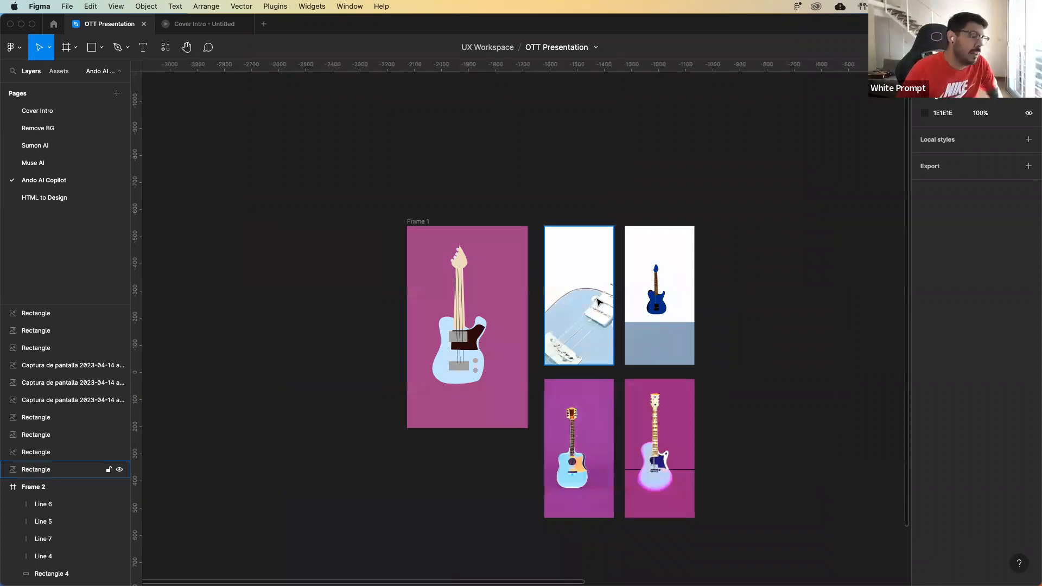
pyautogui.scroll(5, 573, 301)
pyautogui.hscroll(3, 573, 301)
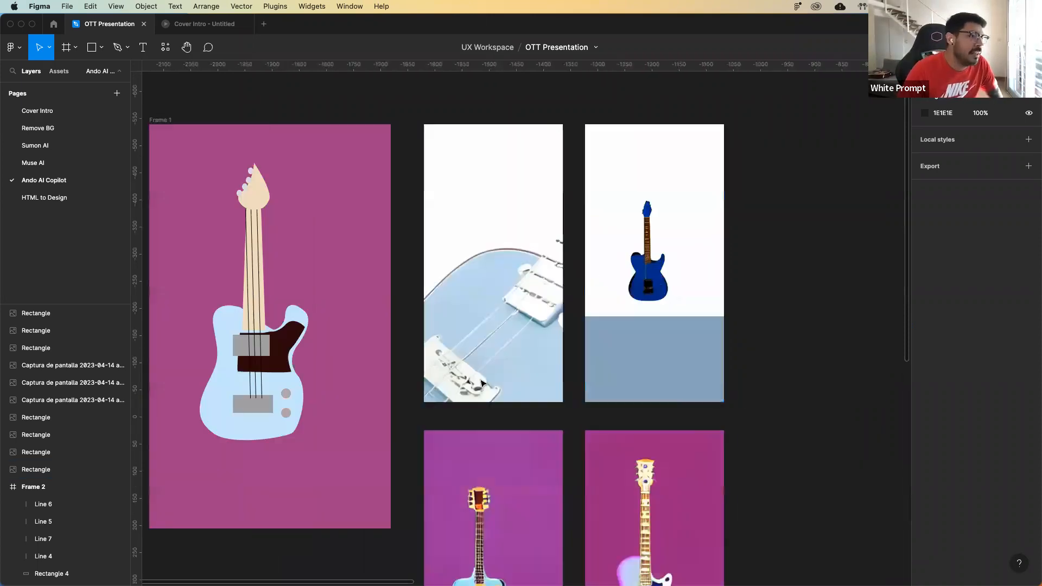
pyautogui.scroll(-5, 481, 383)
pyautogui.click(535, 392)
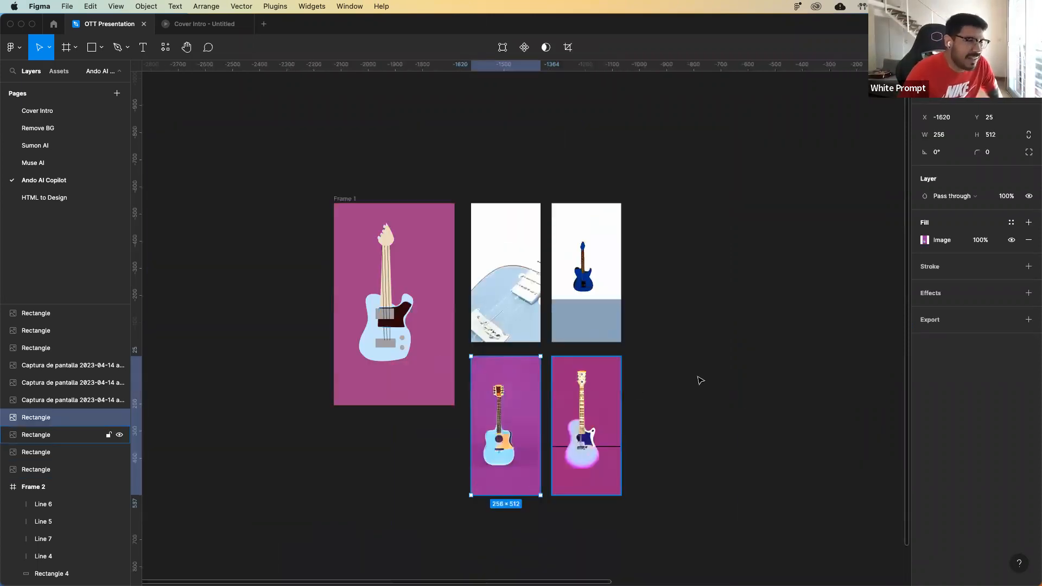
pyautogui.moveTo(676, 433); pyautogui.dragTo(503, 300)
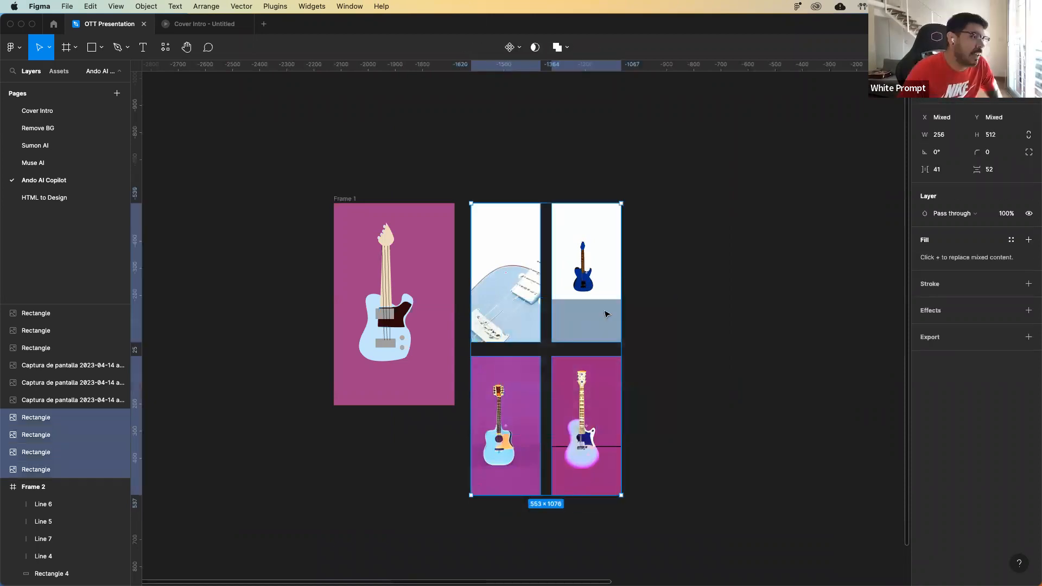
pyautogui.click(589, 150)
pyautogui.click(340, 200)
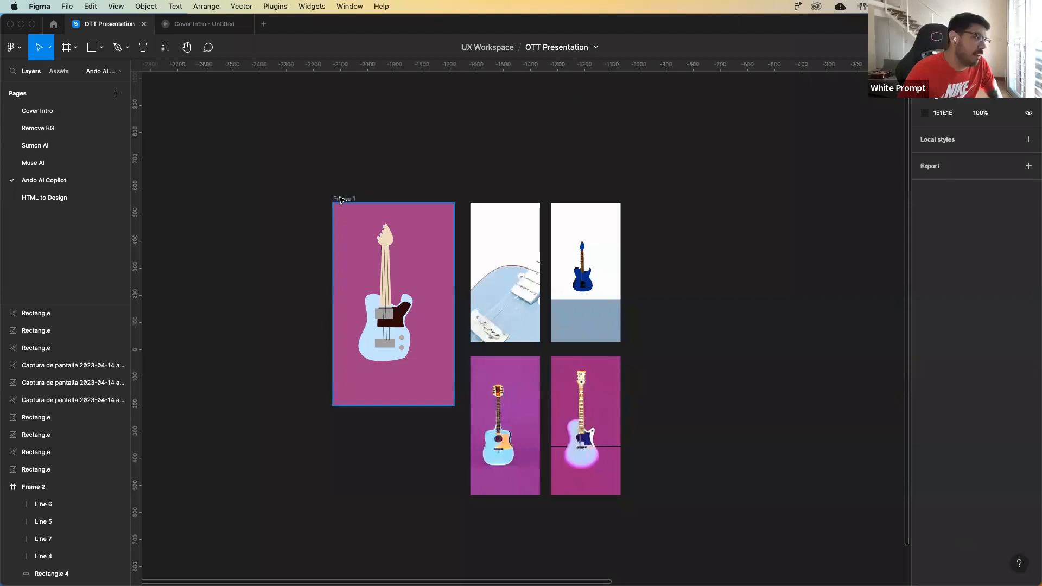
pyautogui.click(405, 202)
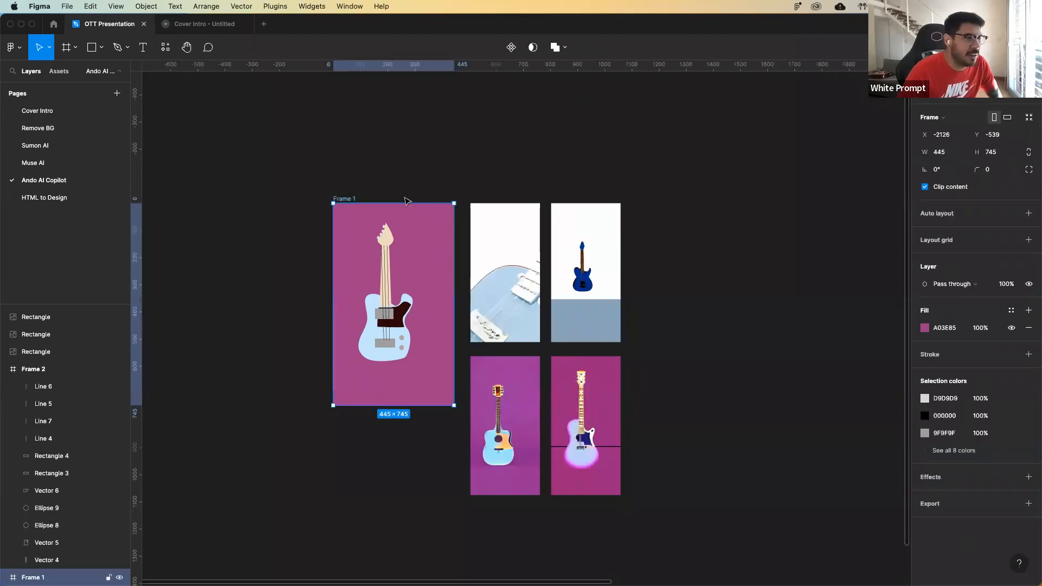
# Return to the Frame 2 sketch, select it and review it against its rendered guitars once more.
pyautogui.hscroll(15, 405, 199)
pyautogui.hscroll(-5, 390, 198)
pyautogui.click(556, 182)
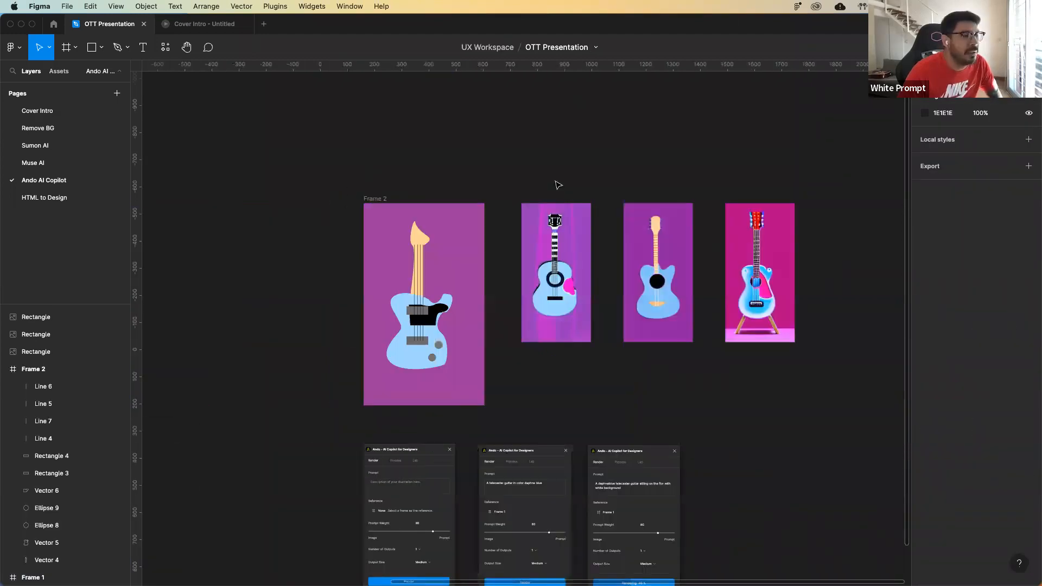
pyautogui.click(375, 198)
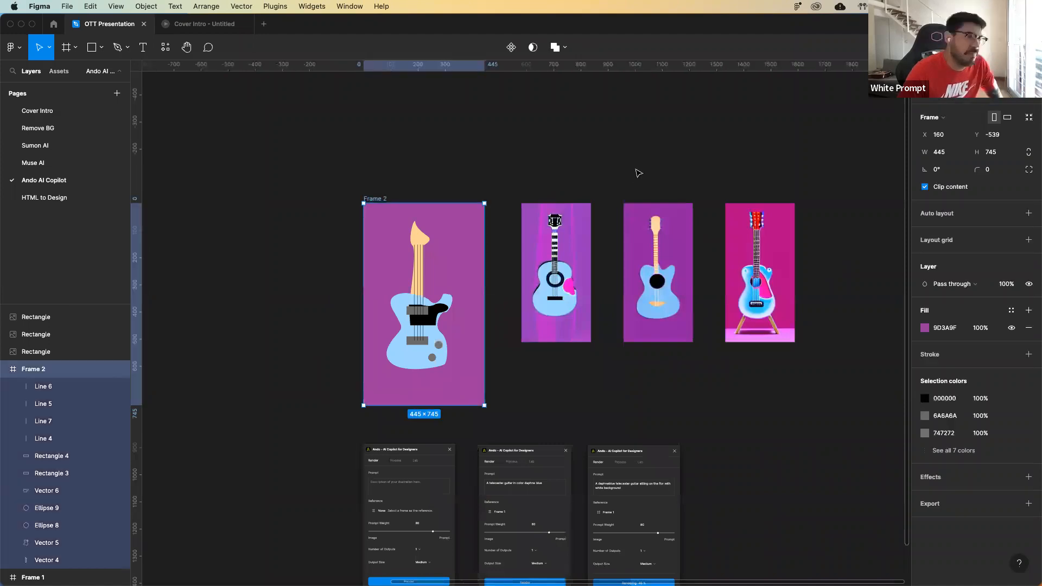
pyautogui.hscroll(2, 631, 168)
pyautogui.click(631, 169)
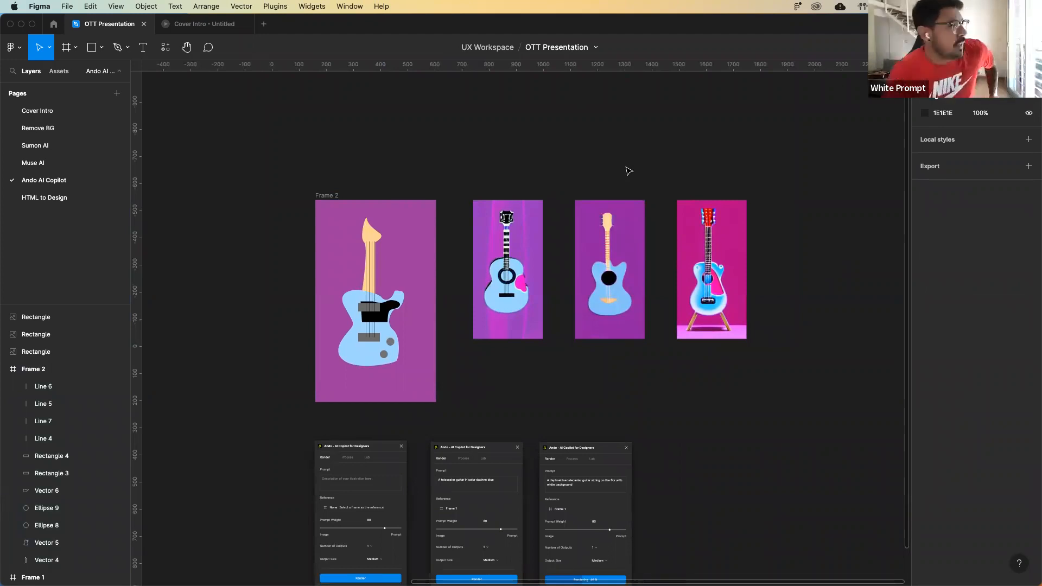
pyautogui.scroll(-1, 586, 164)
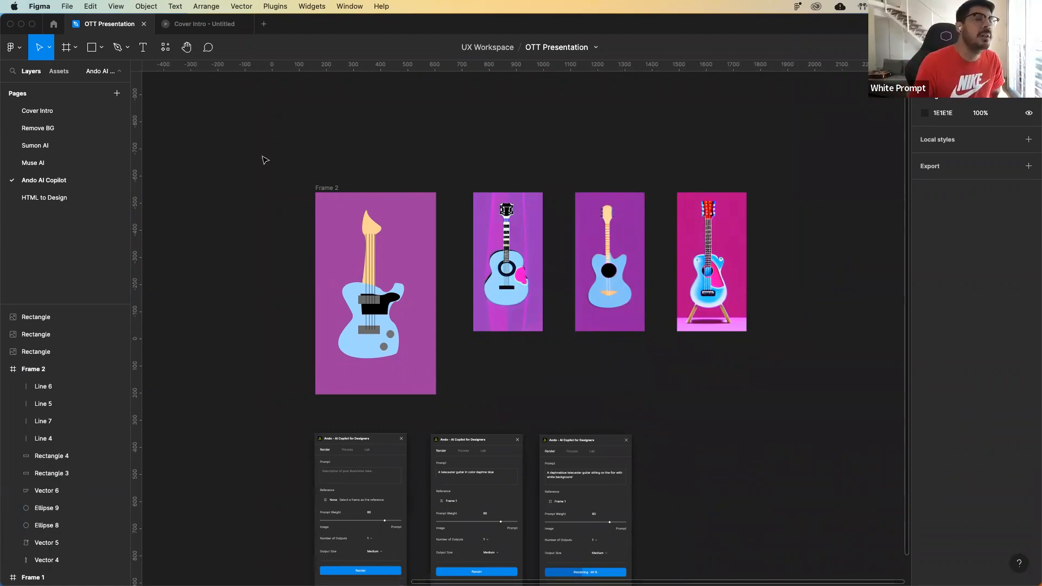
# Go to the HTML to Design page and run the html.to.design plugin.
pyautogui.click(75, 198)
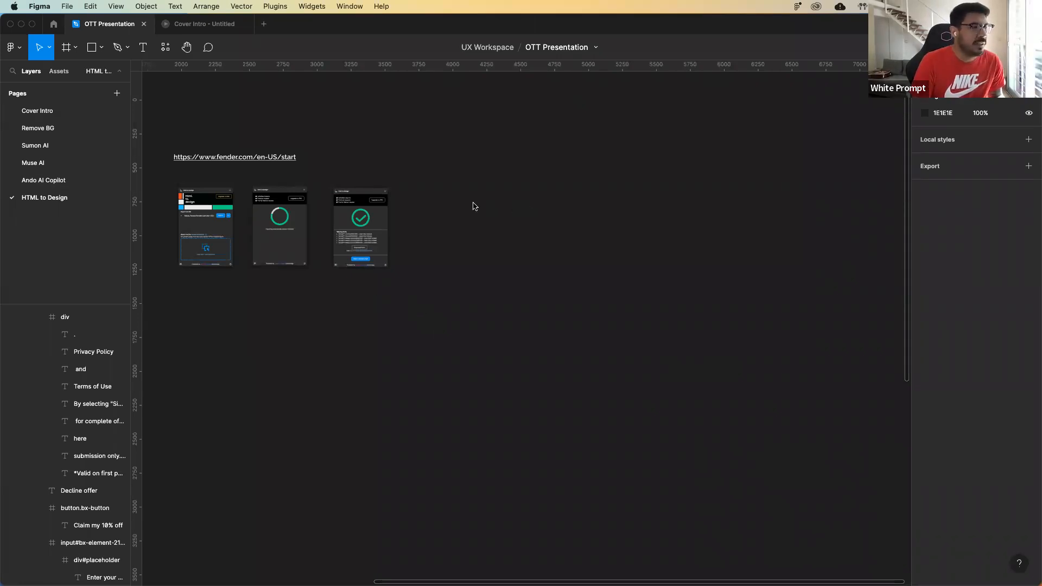
pyautogui.rightClick(508, 280)
pyautogui.moveTo(519, 296)
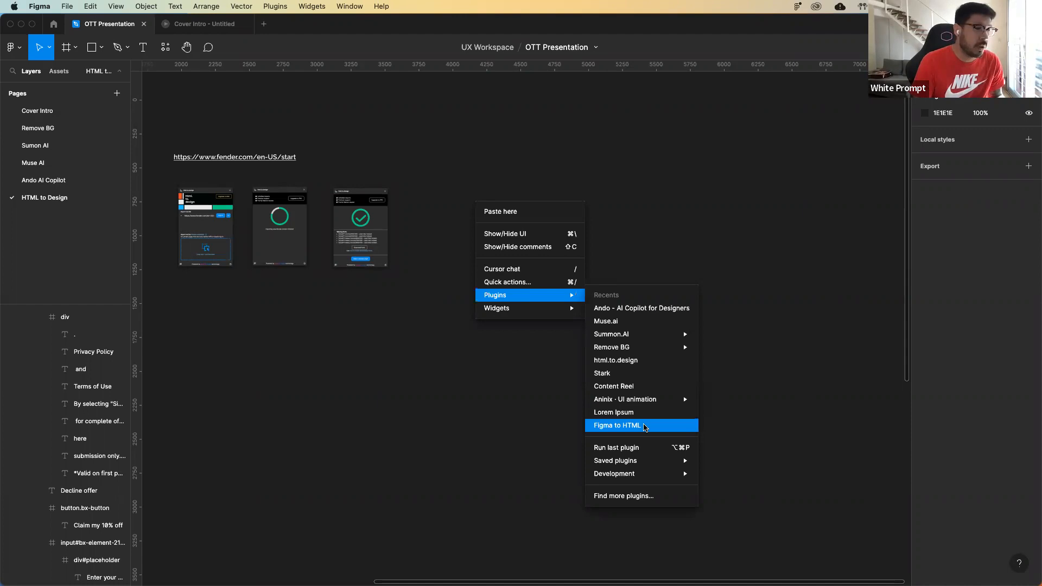
pyautogui.click(652, 361)
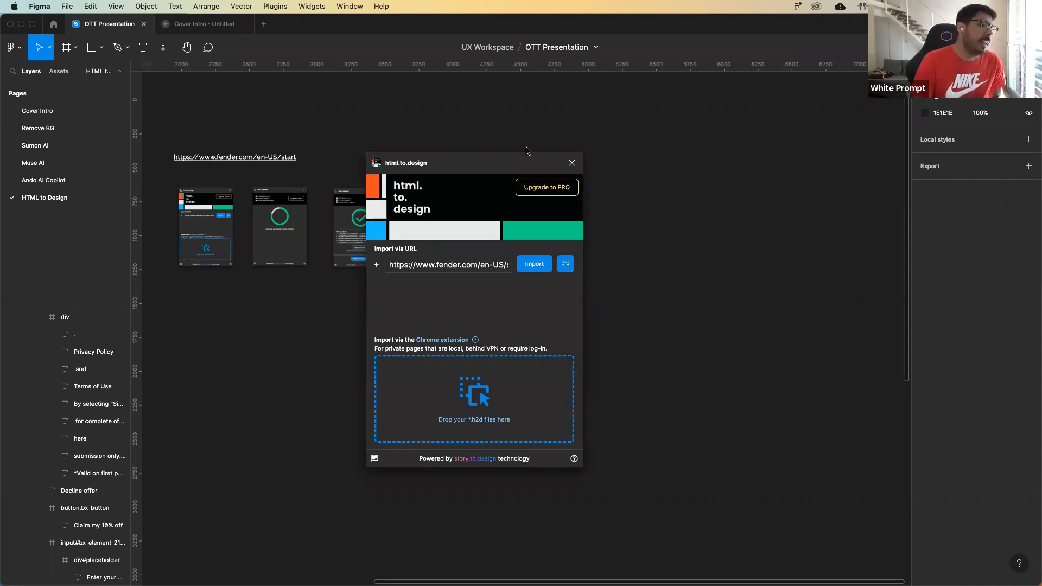
pyautogui.moveTo(526, 157); pyautogui.dragTo(617, 147)
pyautogui.tripleClick(508, 257)
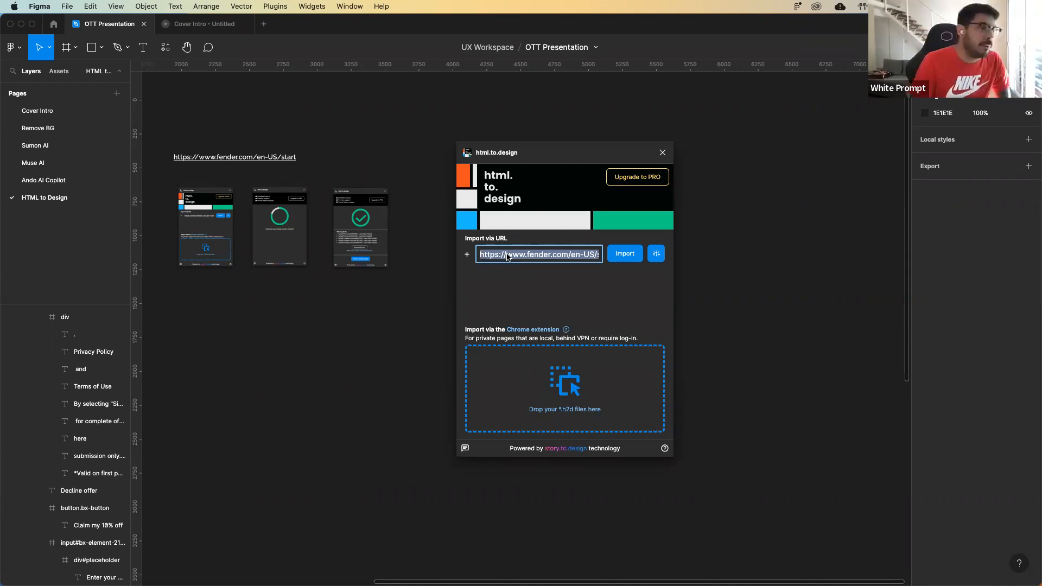
pyautogui.click(559, 258)
pyautogui.moveTo(520, 256); pyautogui.dragTo(572, 257)
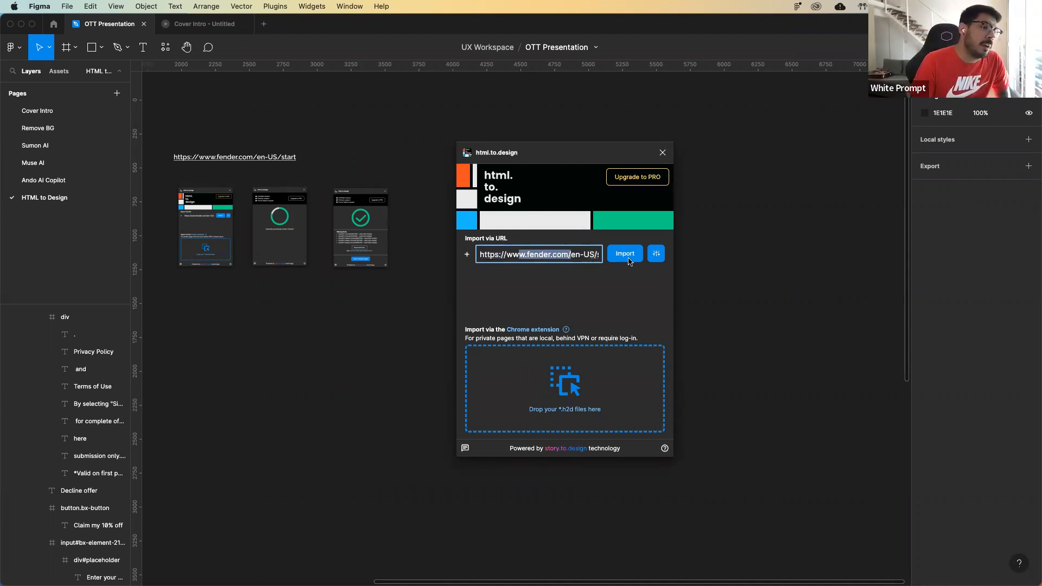
pyautogui.click(531, 257)
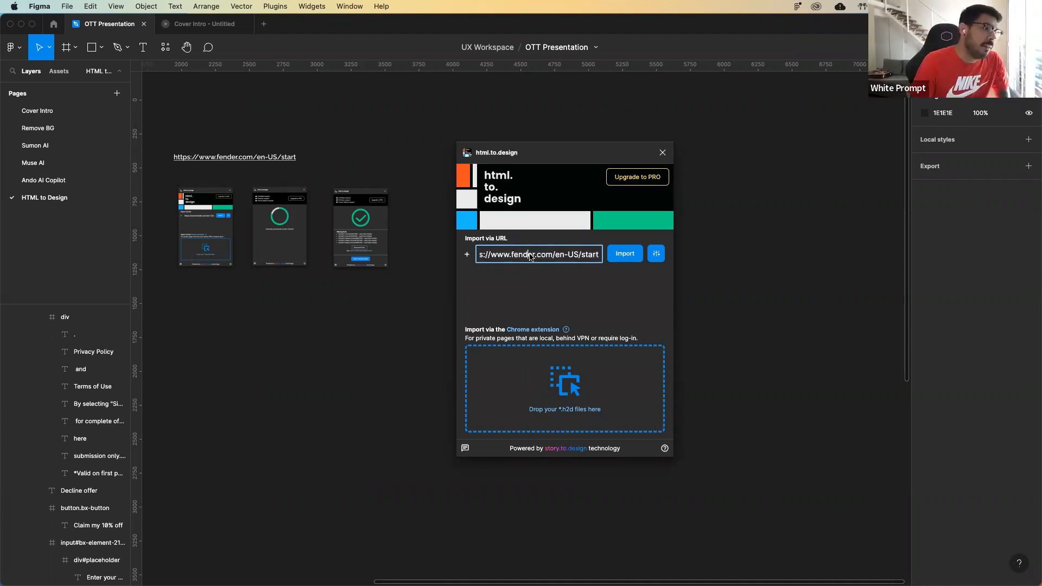
pyautogui.click(619, 260)
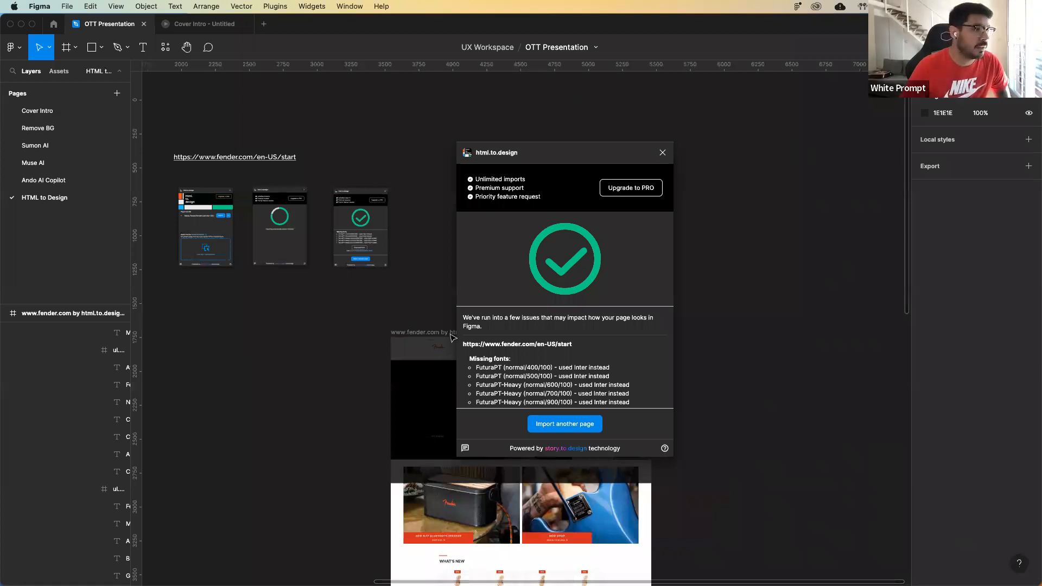
# Close the html.to.design plugin and place the imported fender.com frame beside the example plugin screenshots.
pyautogui.moveTo(530, 154); pyautogui.dragTo(731, 153)
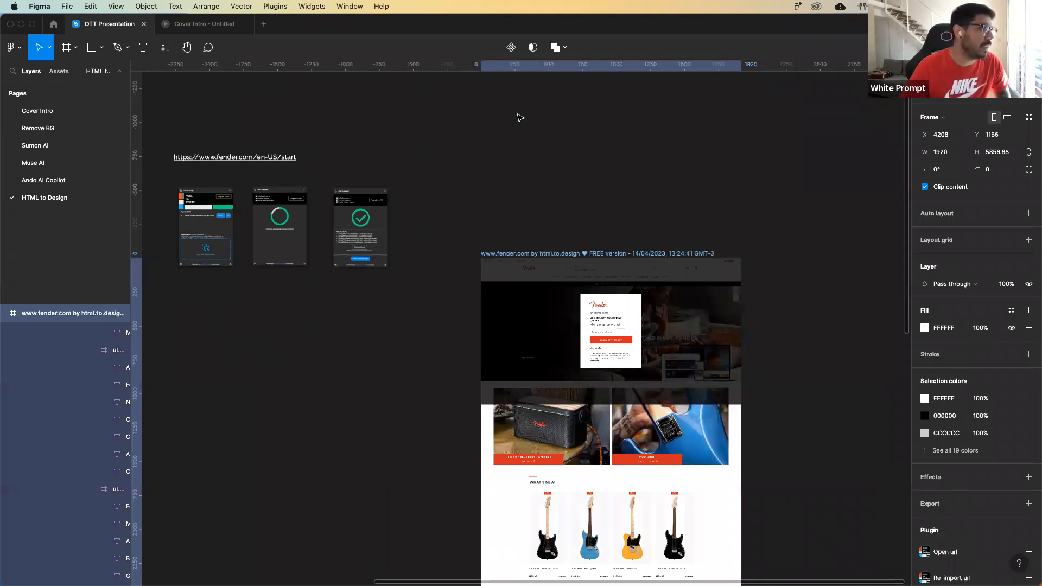
pyautogui.click(524, 116)
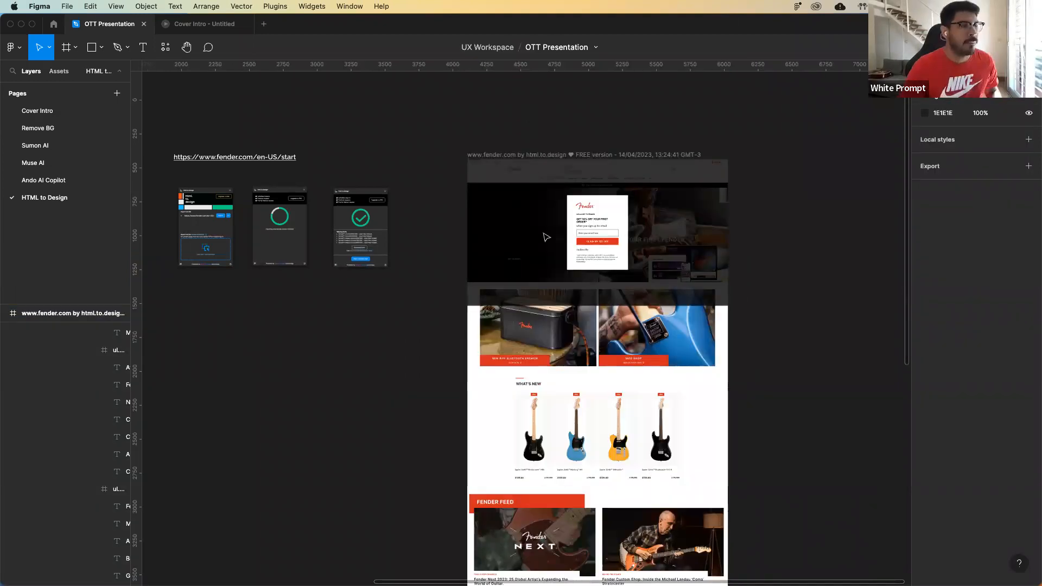
pyautogui.hscroll(3, 547, 237)
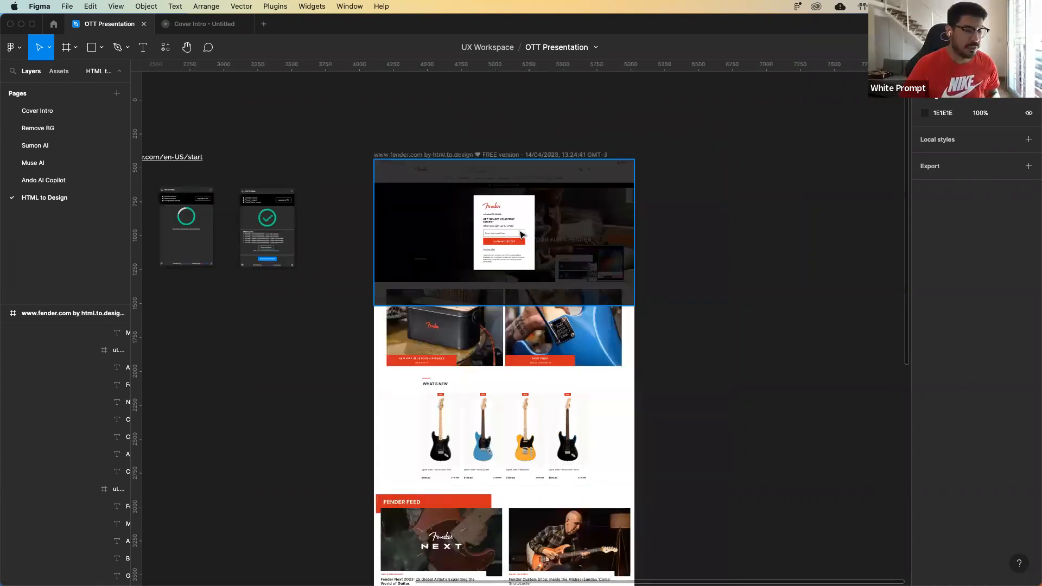
# Inspect the imported page's dark overlay and the individual text layers of its sign-up popup.
pyautogui.click(522, 235)
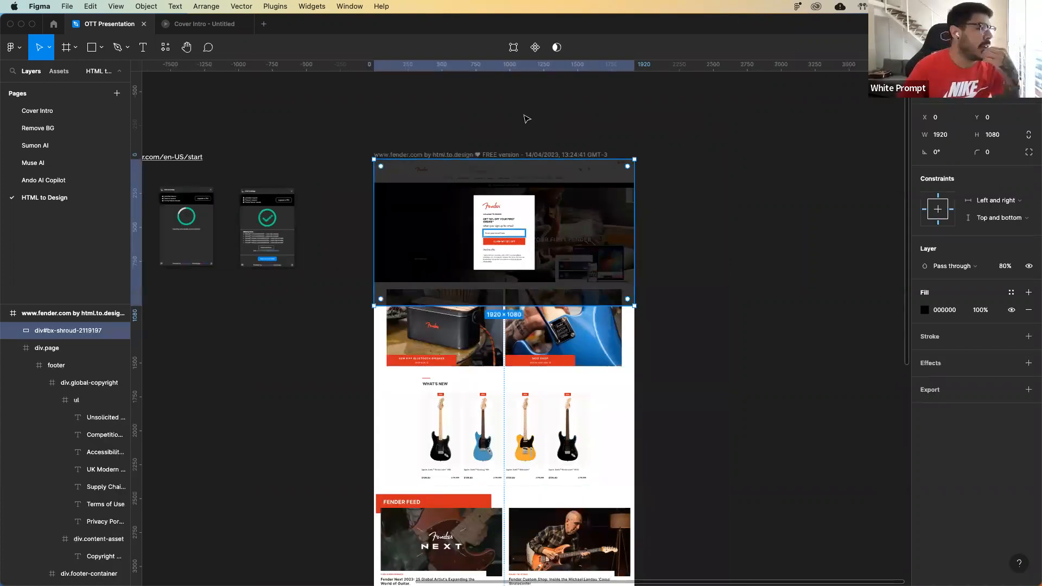
pyautogui.scroll(5, 525, 160)
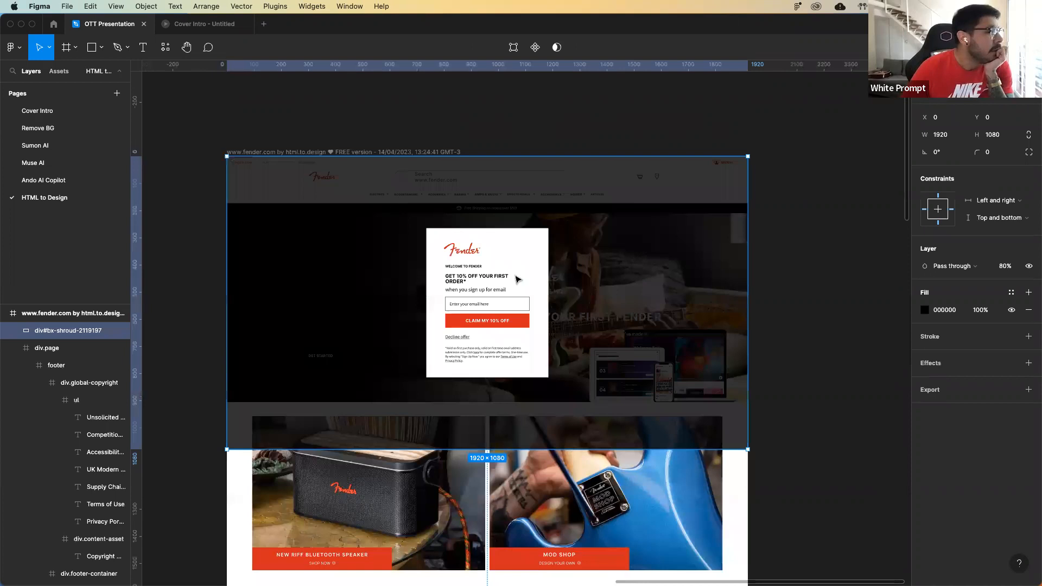
pyautogui.hscroll(-1, 533, 282)
pyautogui.click(49, 205)
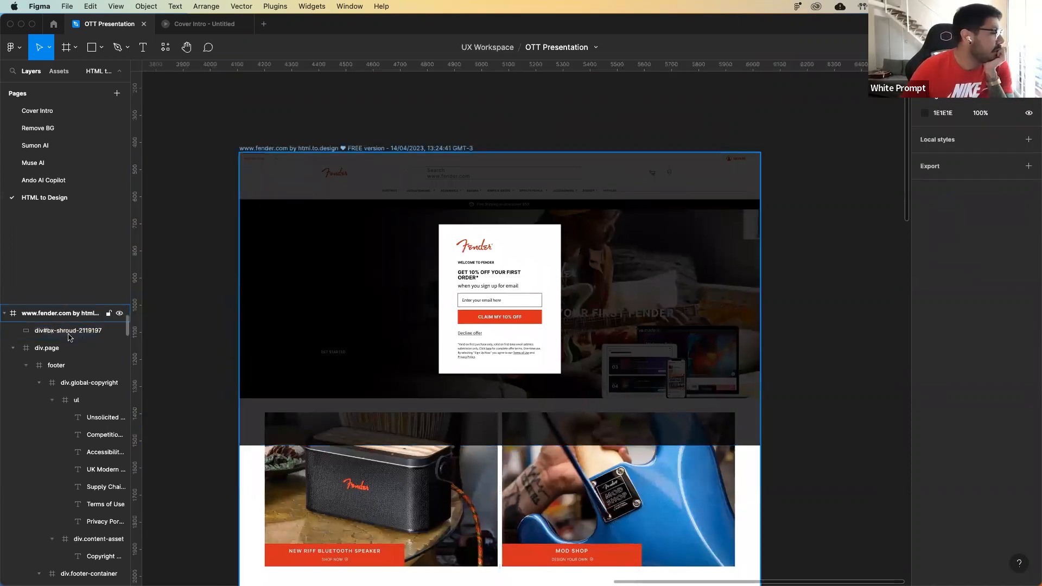
pyautogui.scroll(-2, 69, 337)
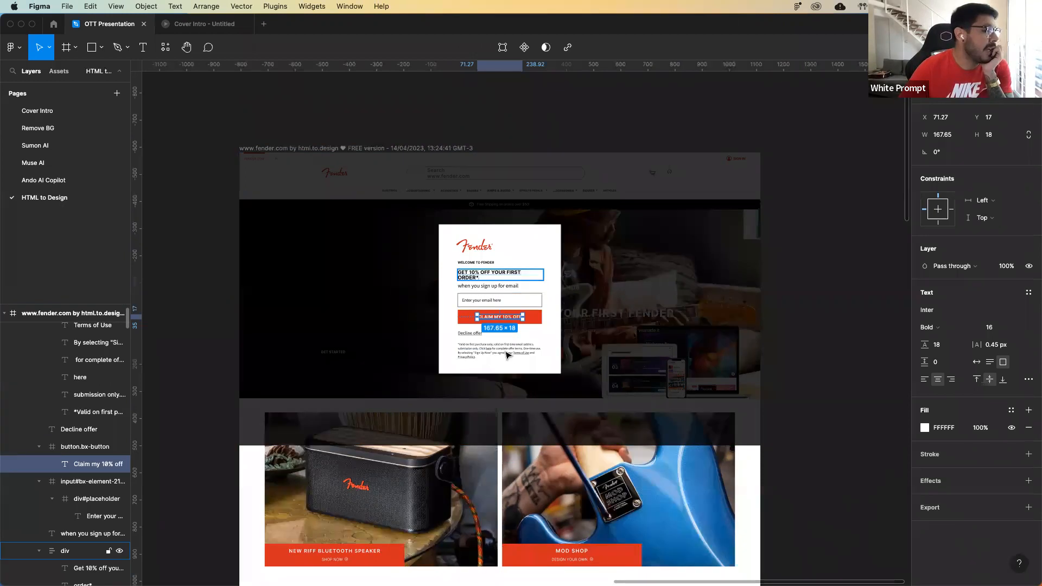
pyautogui.click(506, 355)
# Examine the What's New and Fender Feed sections, selecting the "Fender Sessions: James Bay" article title as editable text.
pyautogui.scroll(-5, 506, 354)
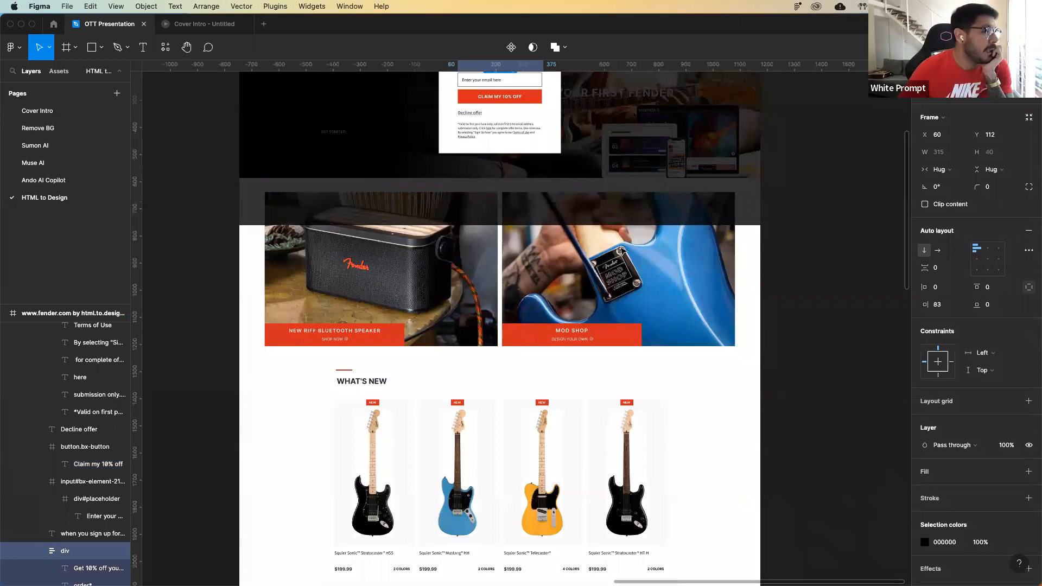
pyautogui.scroll(-12, 565, 262)
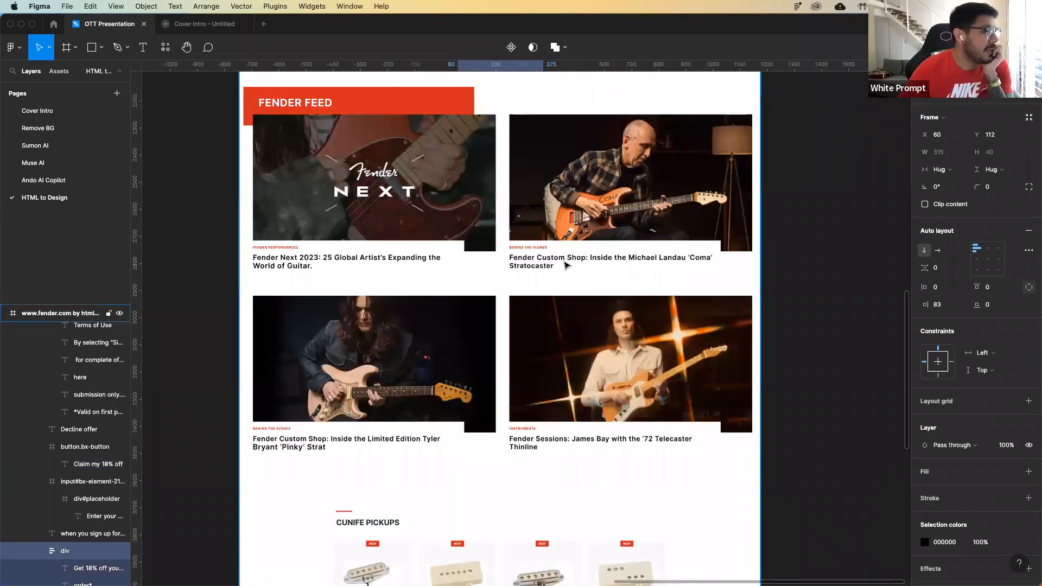
pyautogui.click(521, 334)
pyautogui.scroll(-3, 520, 332)
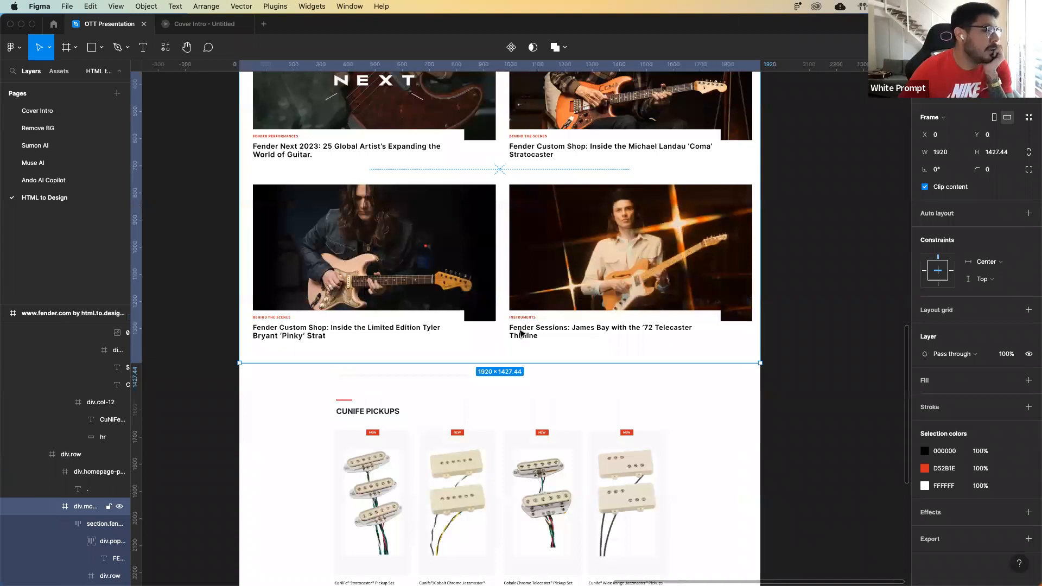
pyautogui.doubleClick(520, 333)
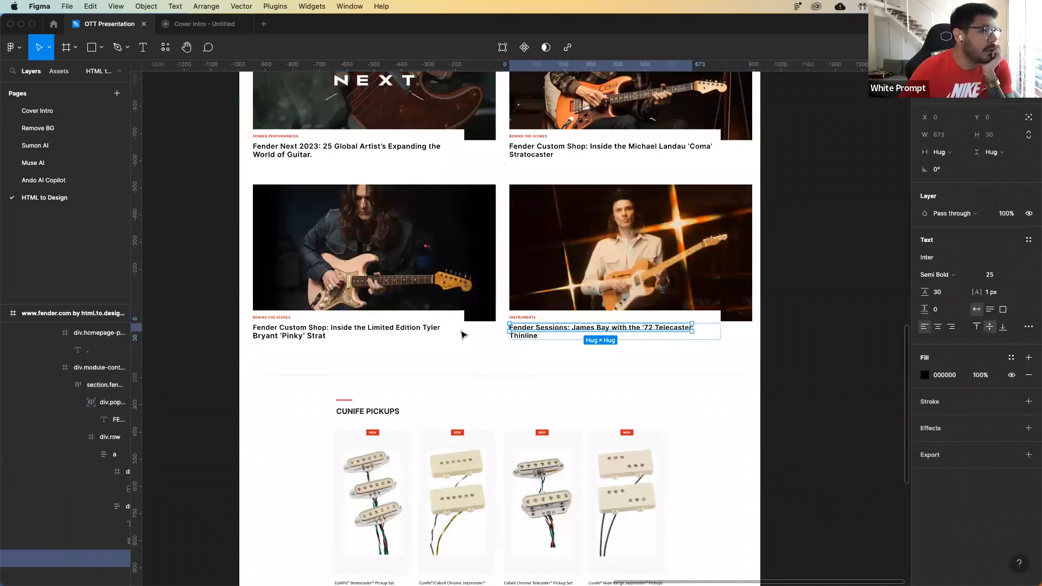
# Examine the Cunife Pickups products and the footer, select the newsletter's Sign Up button, and return to the page's start.
pyautogui.scroll(-3, 463, 334)
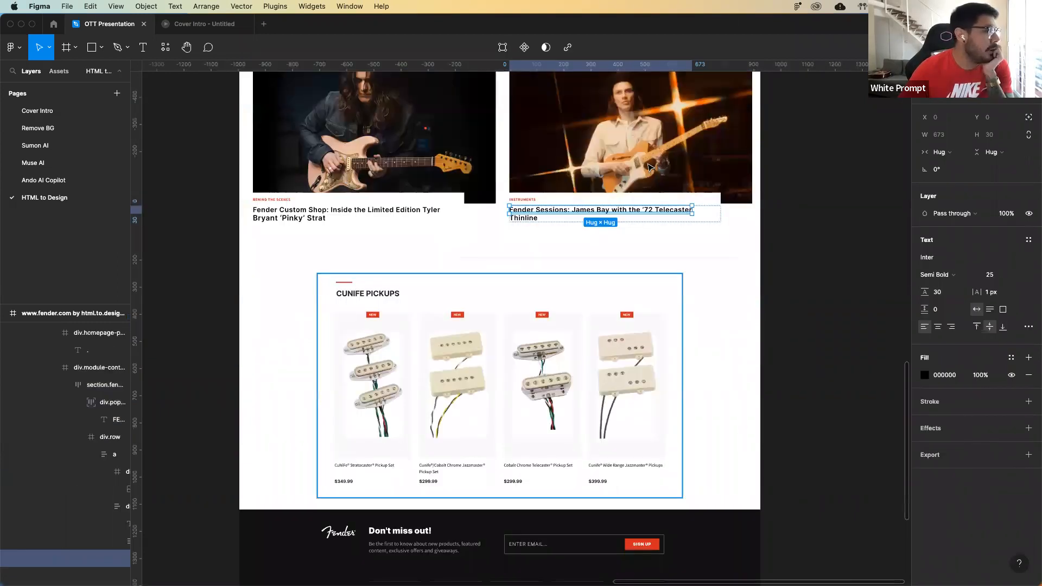
pyautogui.scroll(-10, 650, 168)
pyautogui.click(651, 168)
pyautogui.doubleClick(651, 168)
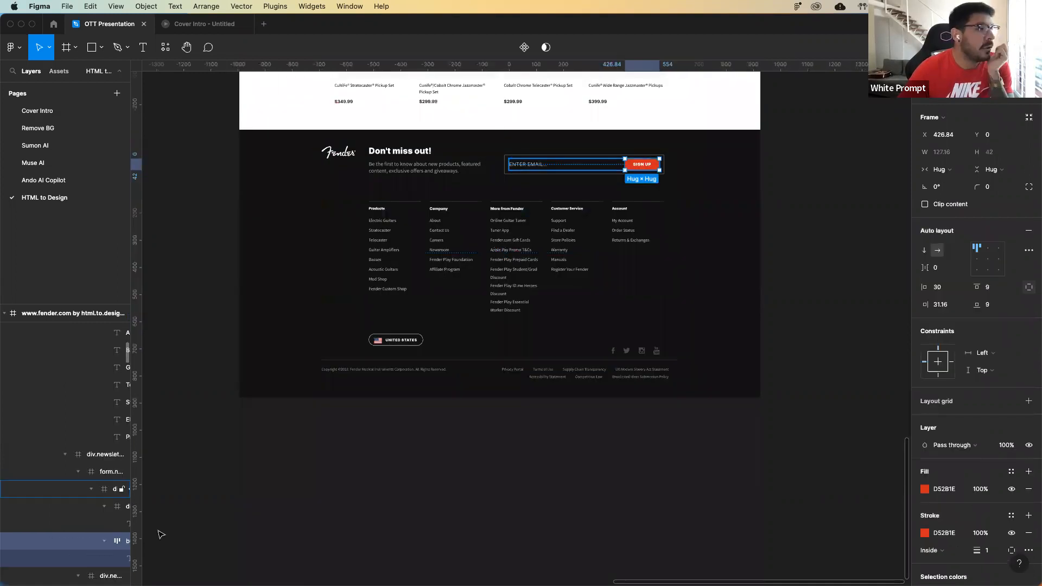
pyautogui.scroll(3, 461, 401)
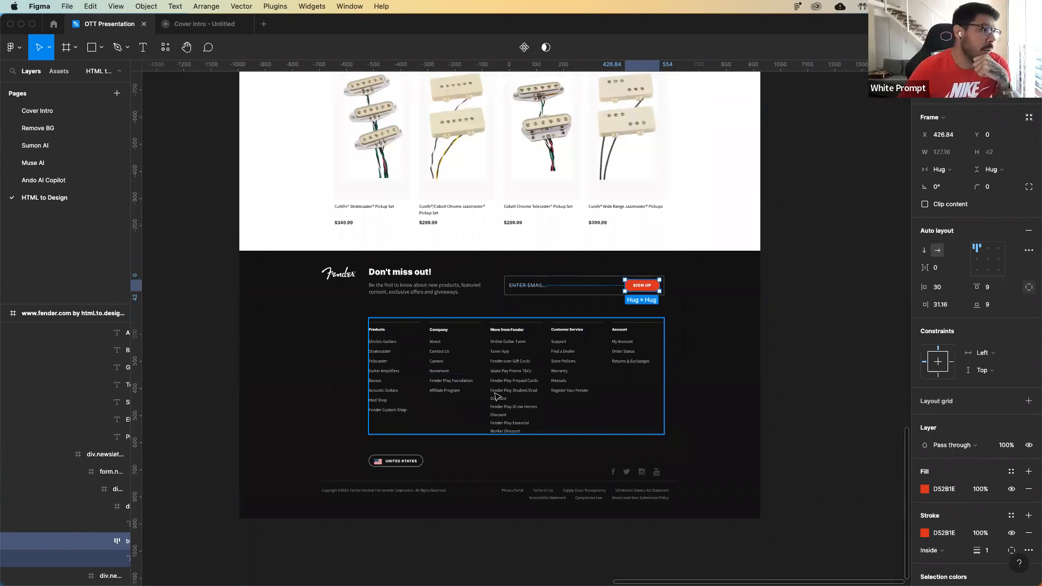
pyautogui.scroll(5, 498, 397)
pyautogui.scroll(15, 520, 141)
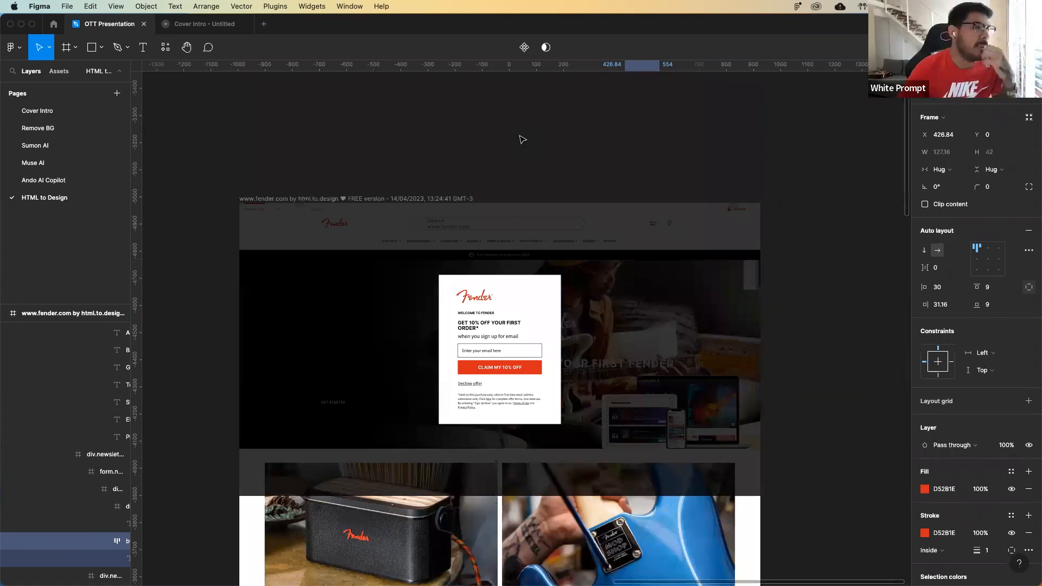
# Inspect the form frame inside the imported page's sign-up popup, clearing the selection before and after.
pyautogui.click(522, 140)
pyautogui.scroll(-5, 507, 168)
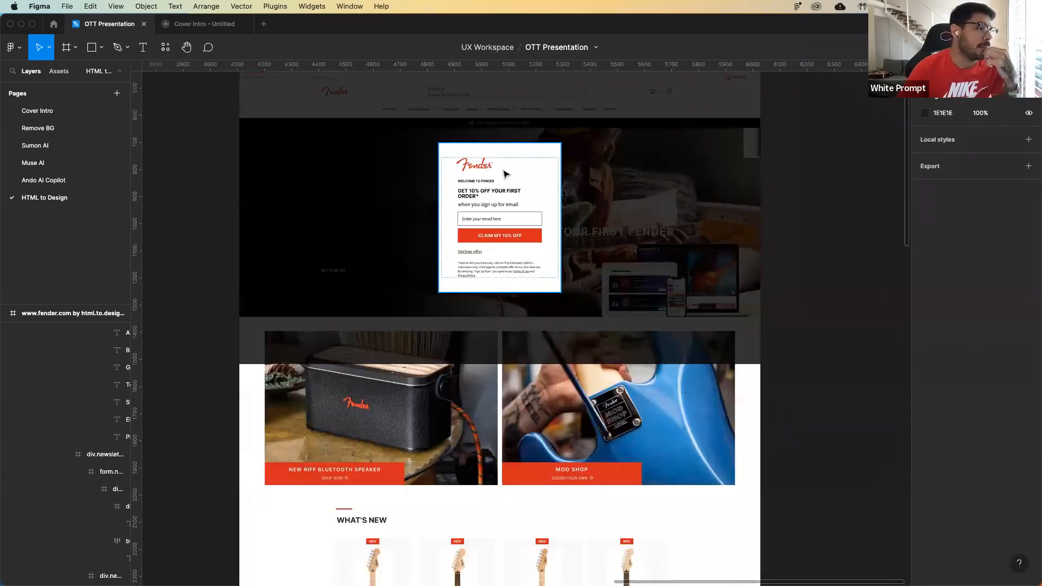
pyautogui.doubleClick(500, 174)
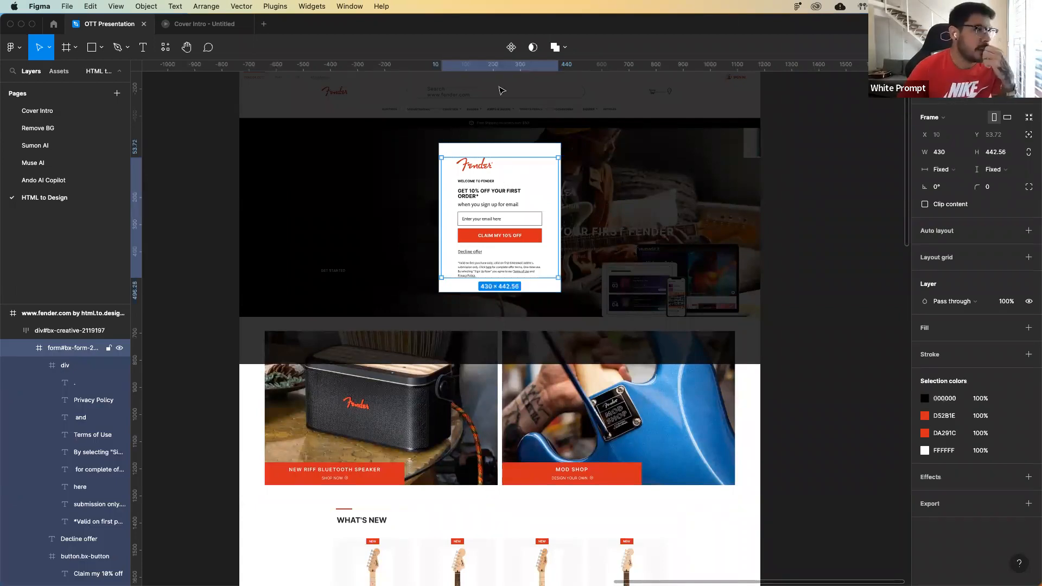
pyautogui.scroll(1, 502, 90)
pyautogui.click(502, 91)
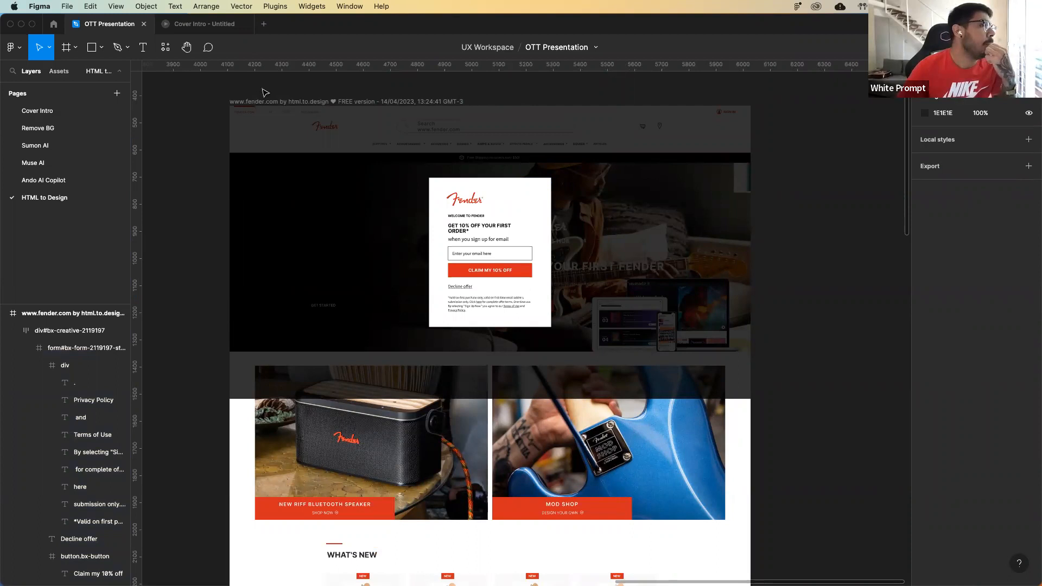
pyautogui.click(211, 28)
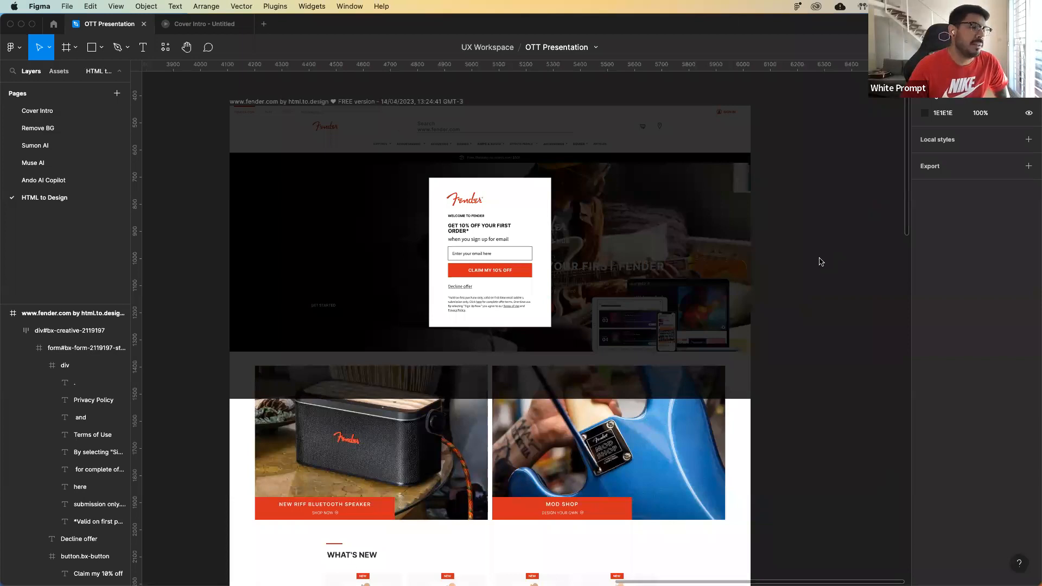
pyautogui.hscroll(-1, 821, 262)
pyautogui.hscroll(1, 824, 257)
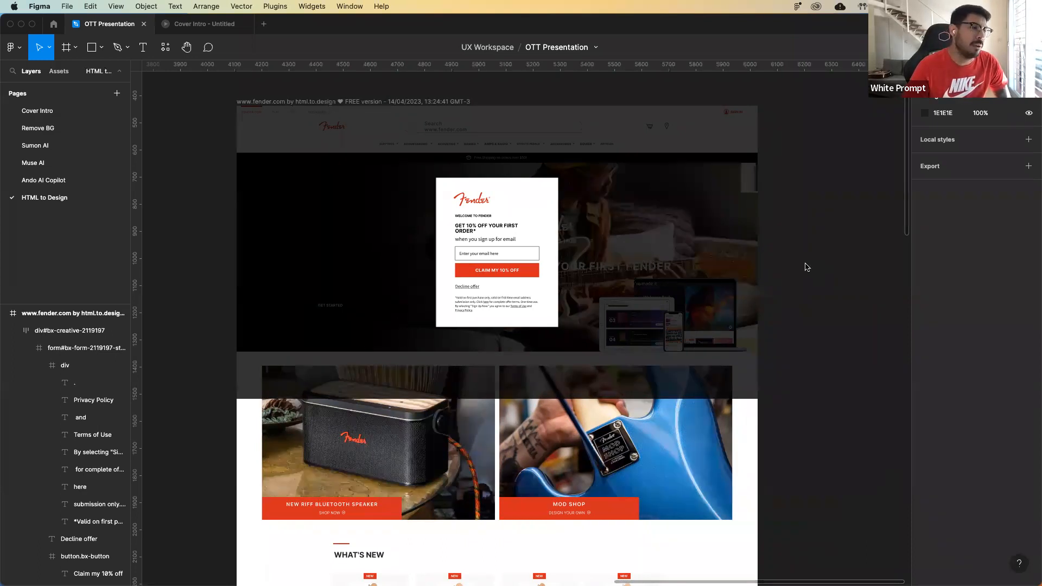
# Select the sign-up popup's outer white frame and inspect its auto layout top padding.
pyautogui.scroll(2, 507, 214)
pyautogui.click(504, 219)
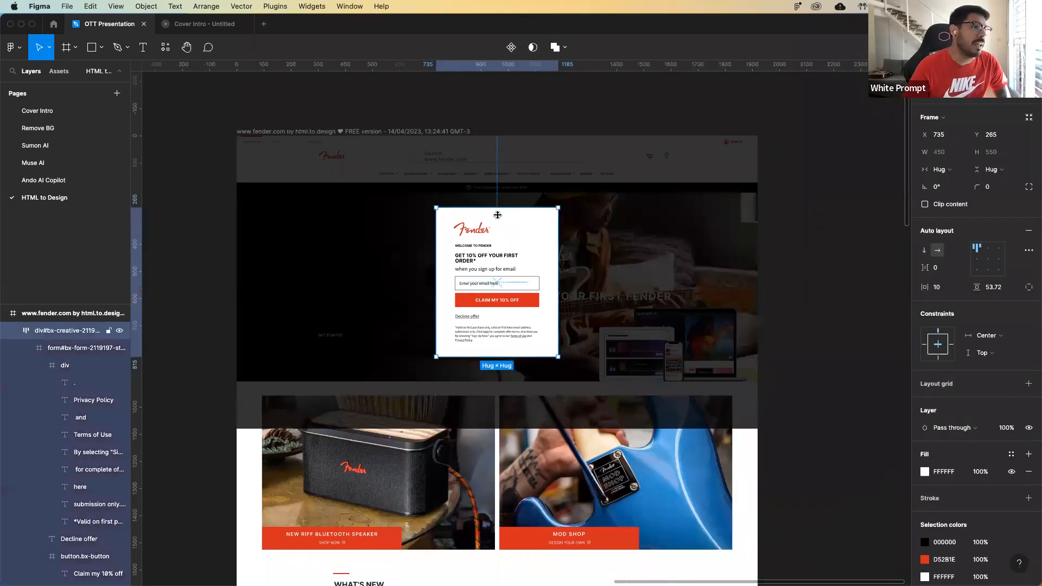
pyautogui.click(498, 215)
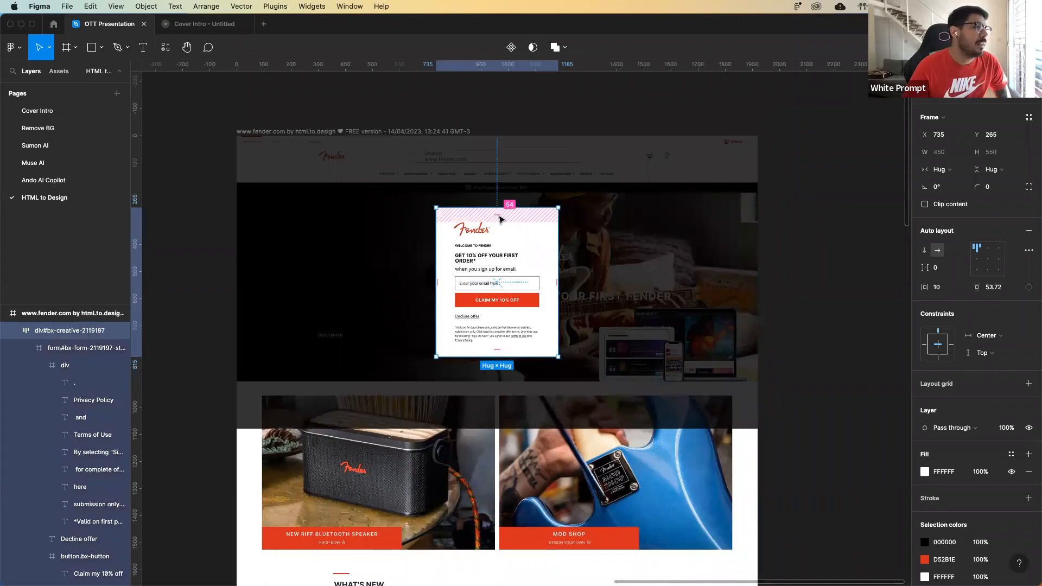
# Switch to the Cover Intro prototype presentation and advance from the "Nothing is free" slide to the closing "Thank you" slide.
pyautogui.click(226, 23)
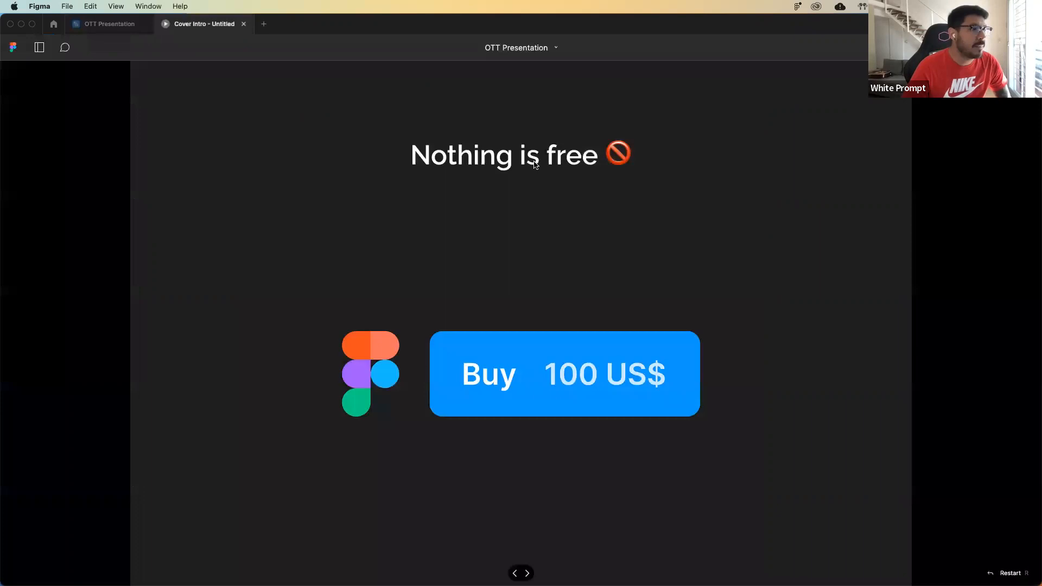
pyautogui.press('Right')
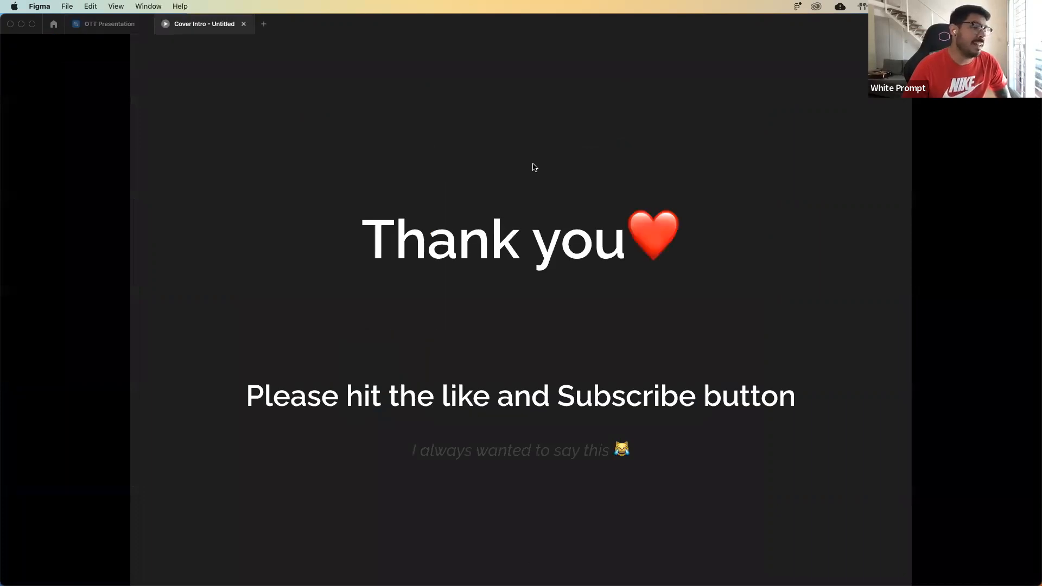